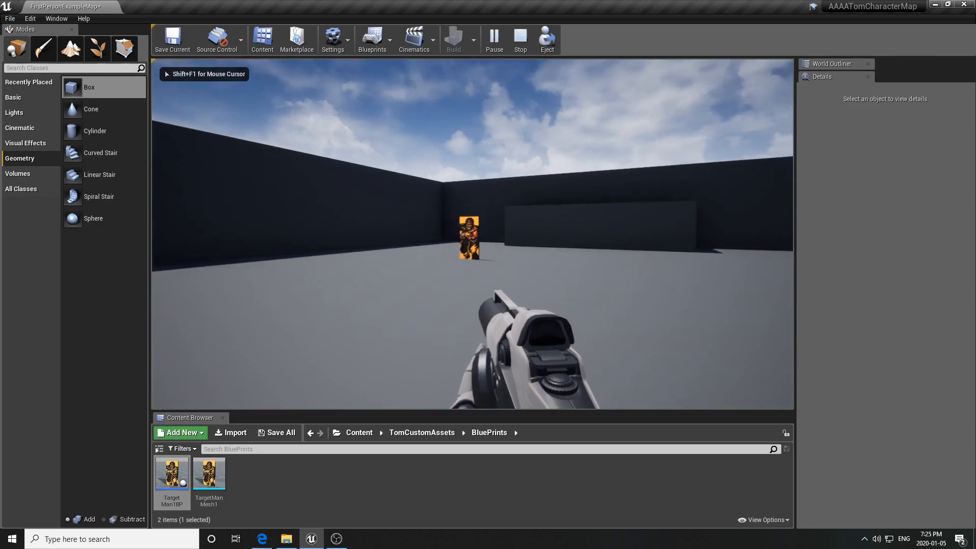
# - End the play session and delete the target man standing on the level floor
pyautogui.click(474, 235)
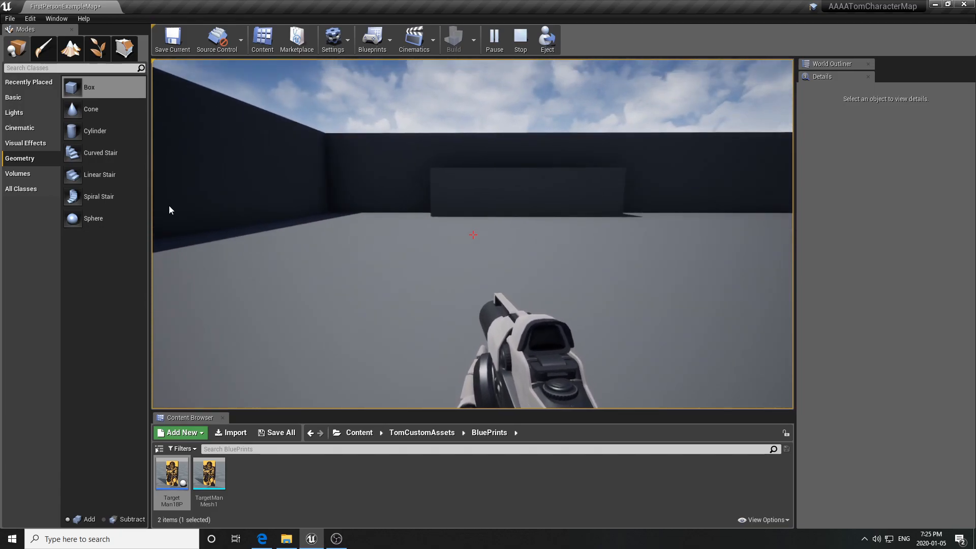
pyautogui.press('Escape')
pyautogui.moveTo(172, 473); pyautogui.dragTo(346, 326)
pyautogui.press('Delete')
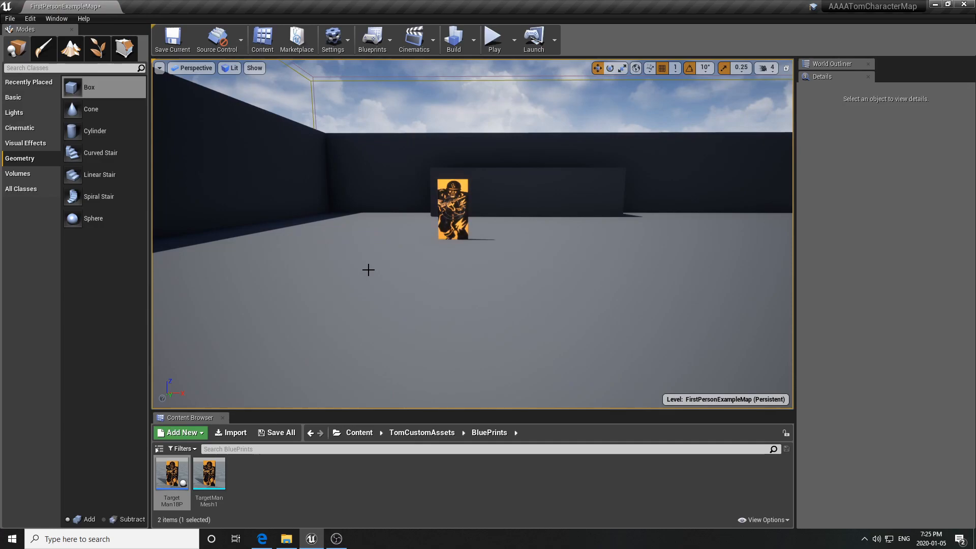
pyautogui.click(455, 188)
pyautogui.press('Delete')
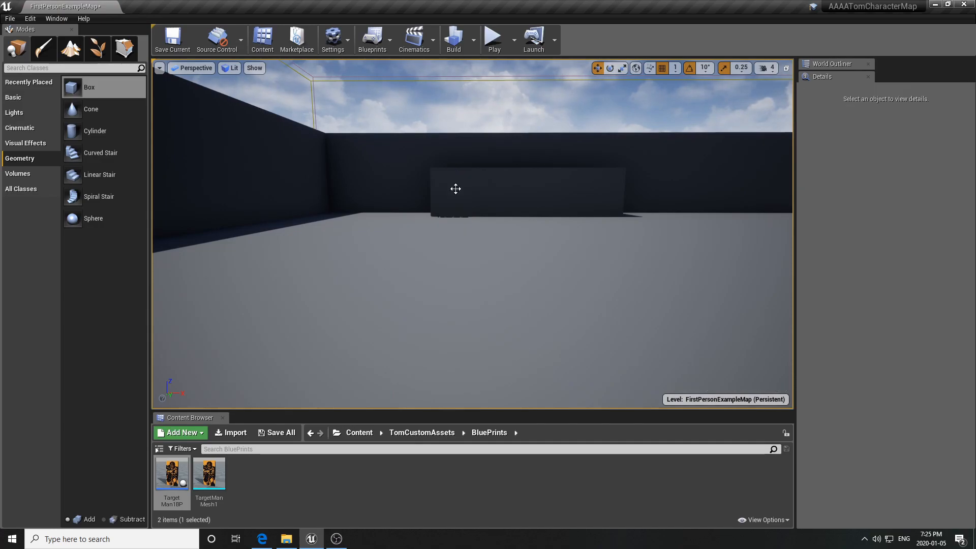
# - Open TargetMan1BP and raise its TargetMan1 mesh above the scene root to a Z location of about 92, and compile
pyautogui.doubleClick(172, 473)
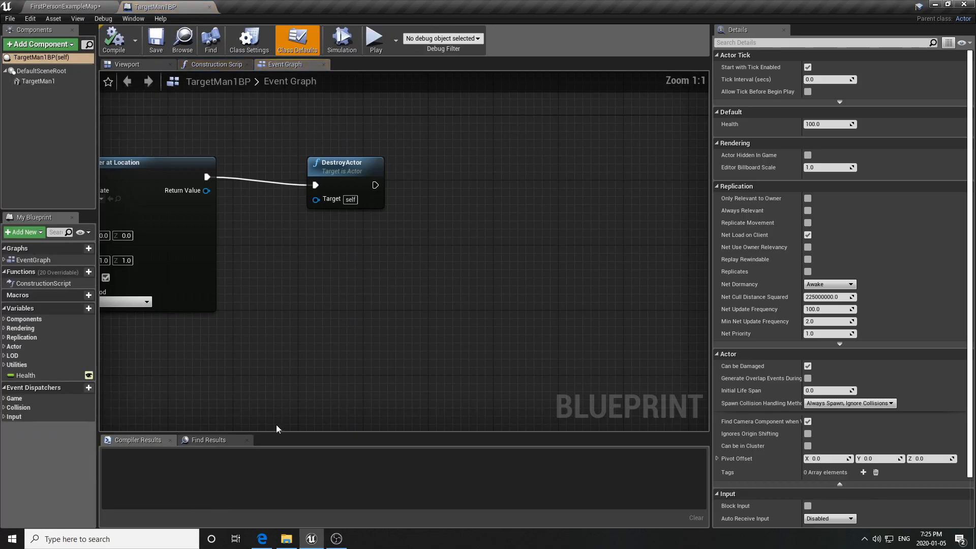
pyautogui.click(131, 67)
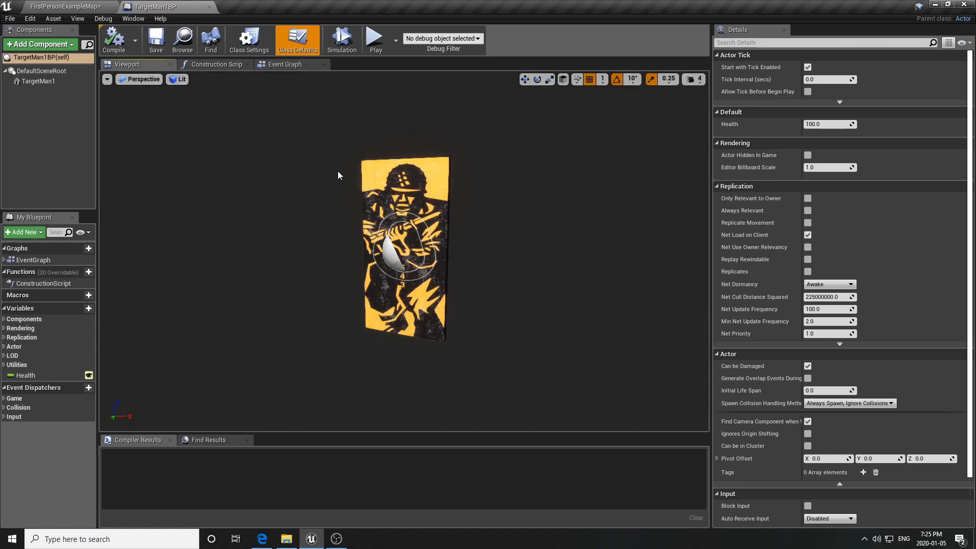
pyautogui.click(387, 181)
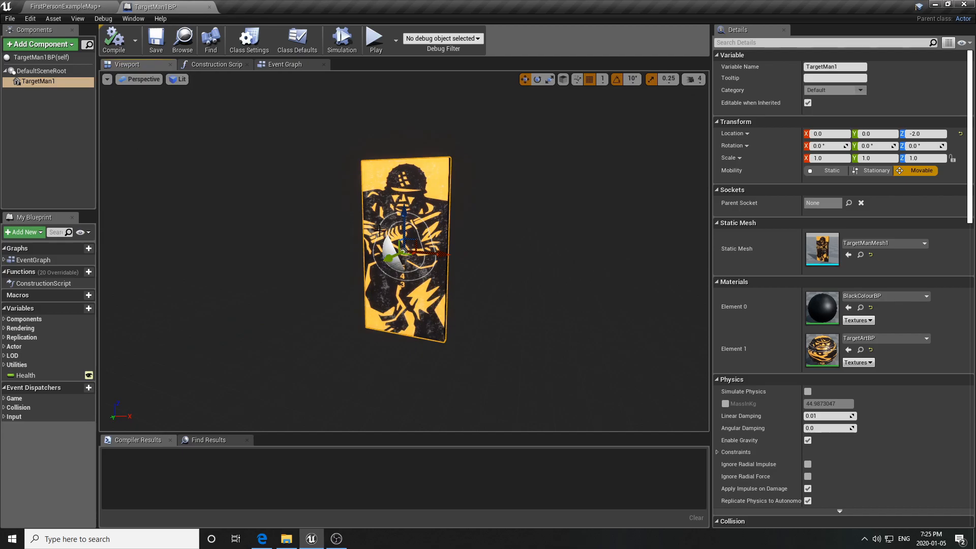
pyautogui.moveTo(403, 212); pyautogui.dragTo(453, 116)
pyautogui.click(114, 36)
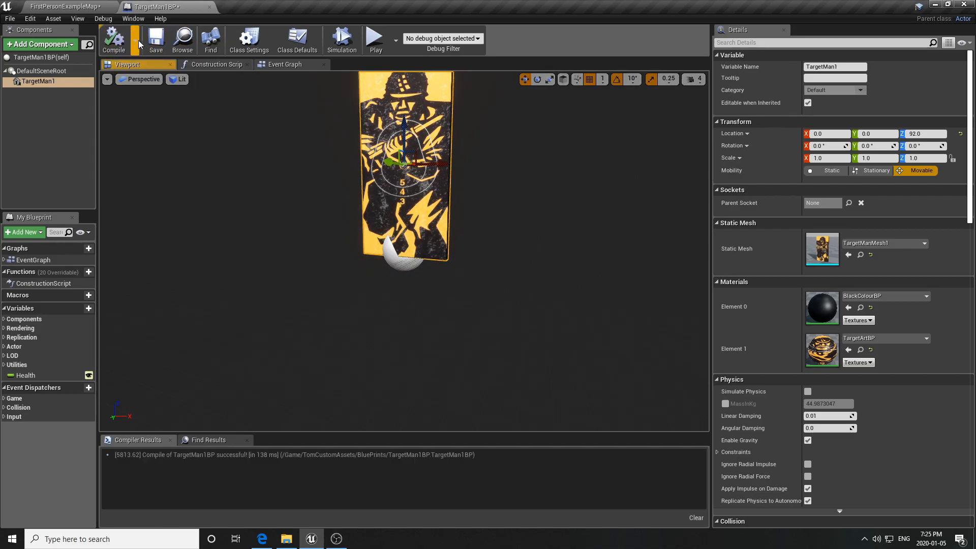
# - Save the level and place a TargetMan1BP target on the floor at about X -1330, Y -80, Z 176
pyautogui.click(102, 7)
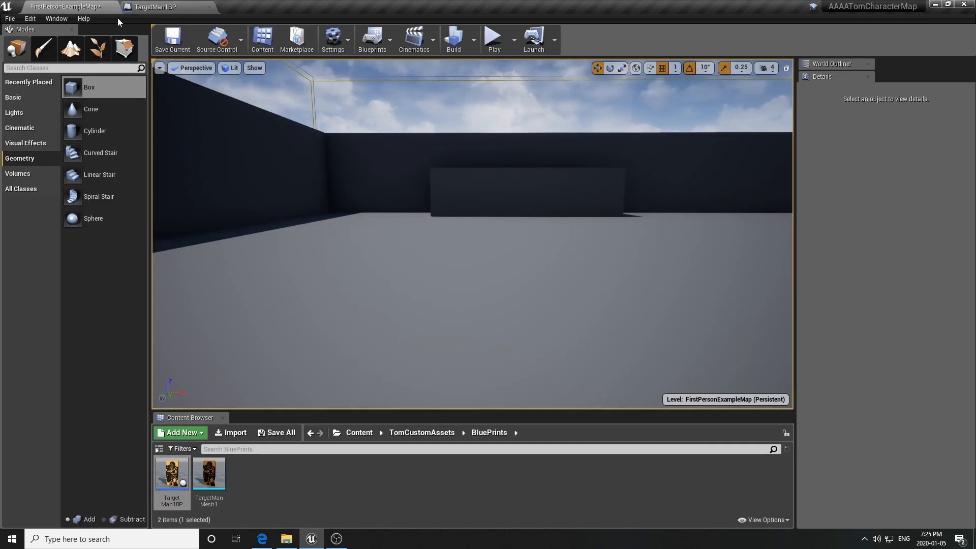
pyautogui.click(168, 38)
pyautogui.moveTo(172, 473); pyautogui.dragTo(342, 236)
pyautogui.moveTo(341, 236); pyautogui.dragTo(439, 239, button='right')
pyautogui.press('a')
pyautogui.moveTo(384, 284); pyautogui.dragTo(390, 279, button='right')
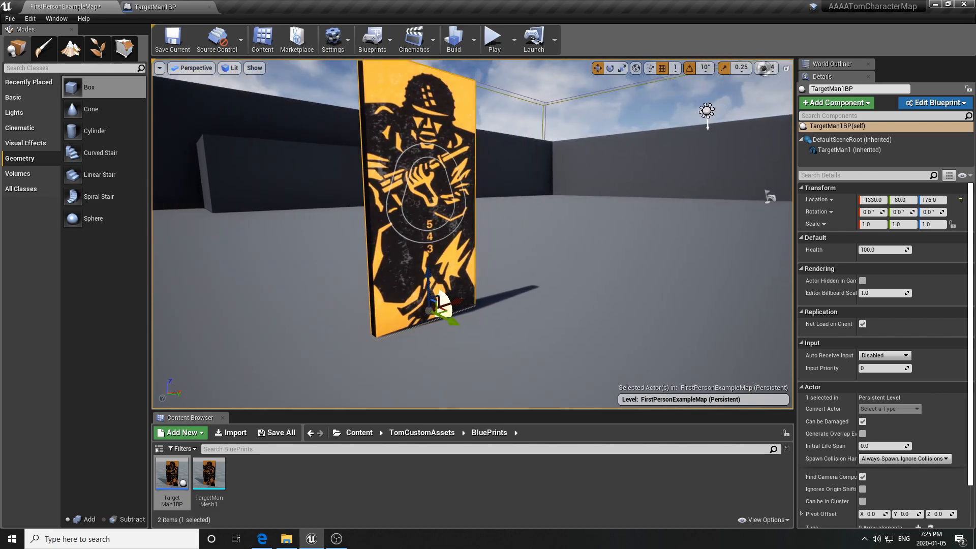
# - Try tilting the placed target about 50 degrees around its base pivot and undo the rotation
pyautogui.press('e')
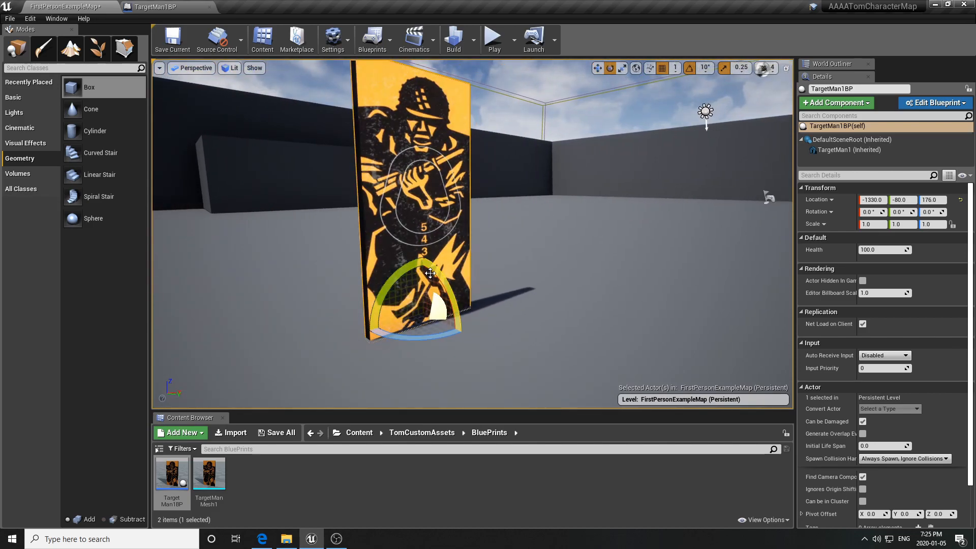
pyautogui.moveTo(445, 280); pyautogui.dragTo(481, 307)
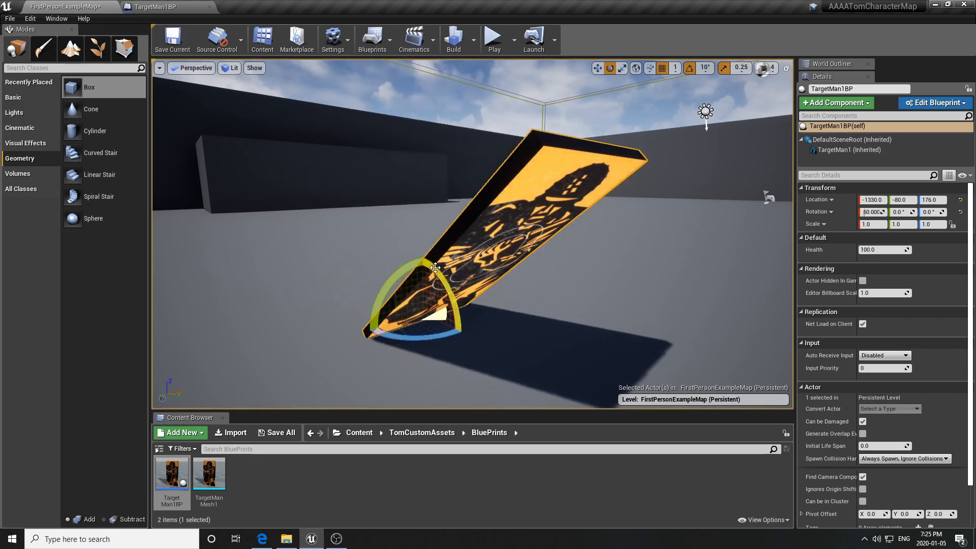
pyautogui.hotkey('ctrl', 'z')
pyautogui.press('Escape')
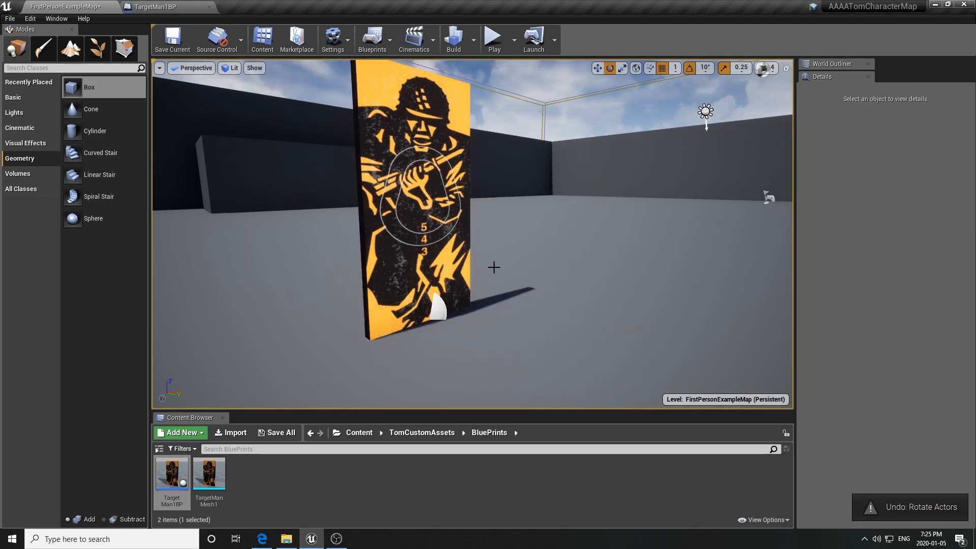
# - Create a new Widget Blueprint in the TomCustomAssets BluePrints folder
pyautogui.press('w')
pyautogui.moveTo(401, 154); pyautogui.dragTo(511, 291, button='right')
pyautogui.press('w')
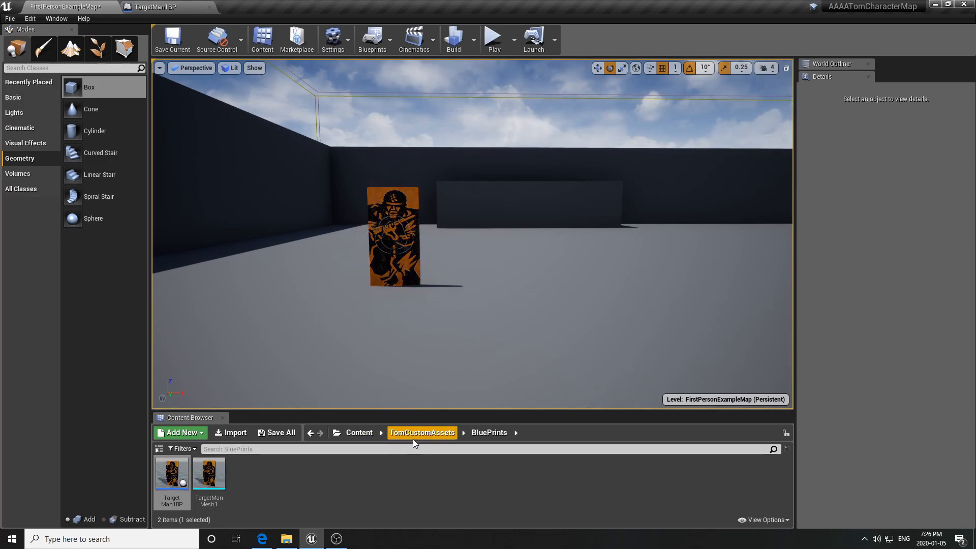
pyautogui.click(413, 433)
pyautogui.doubleClick(216, 470)
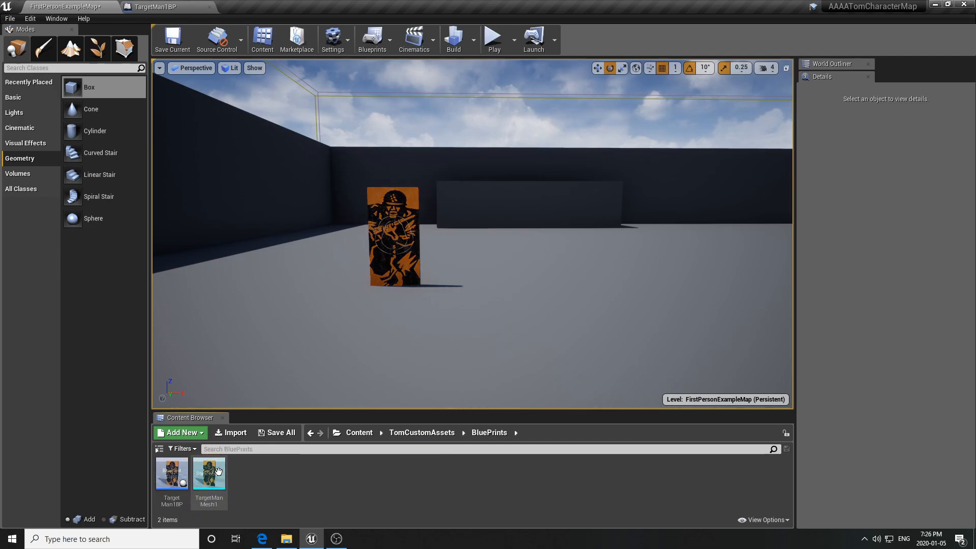
pyautogui.rightClick(276, 472)
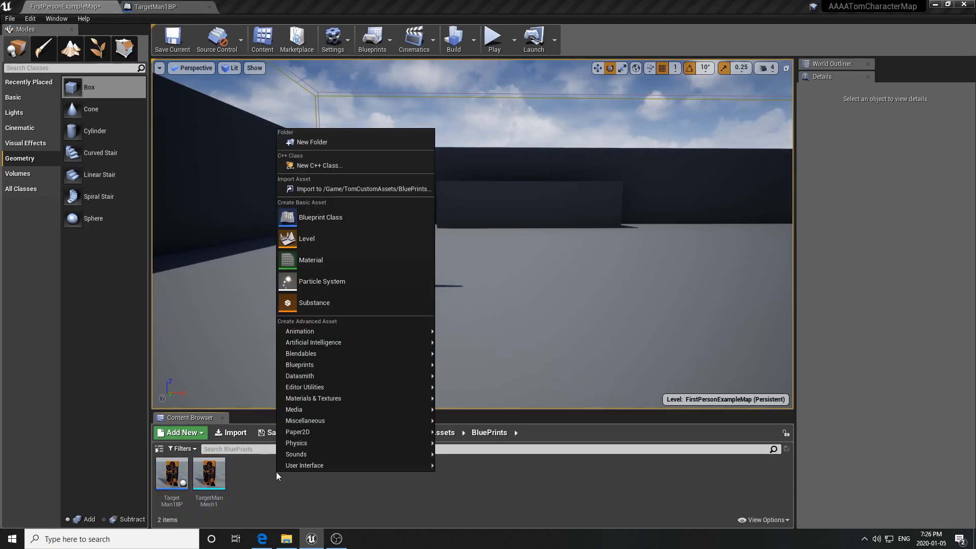
pyautogui.moveTo(282, 471)
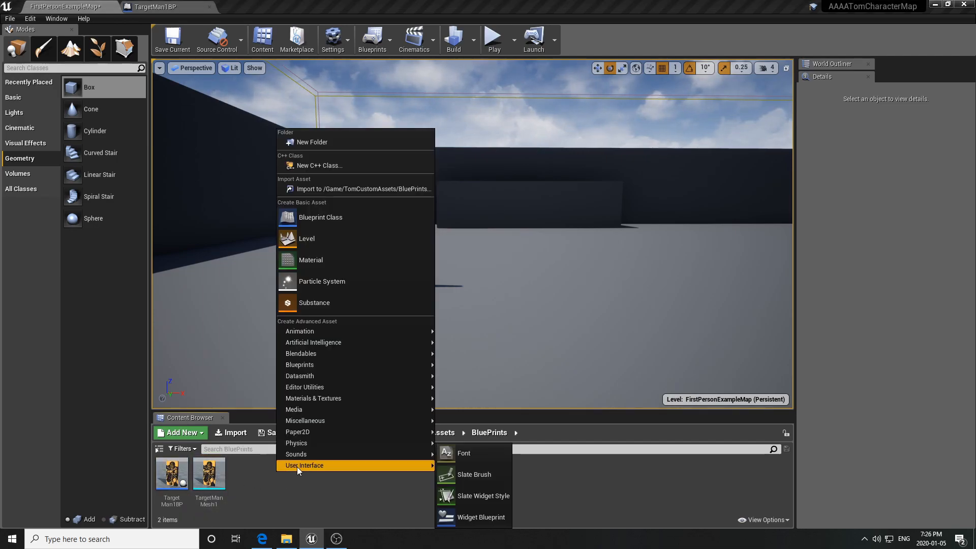
pyautogui.click(477, 518)
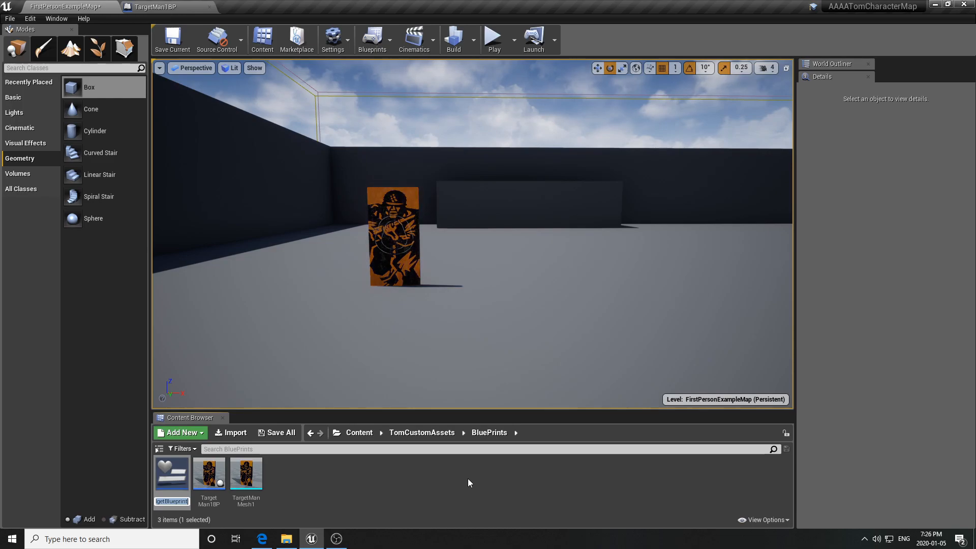
# - Name the new Widget Blueprint FlyUpScore
pyautogui.write('F')
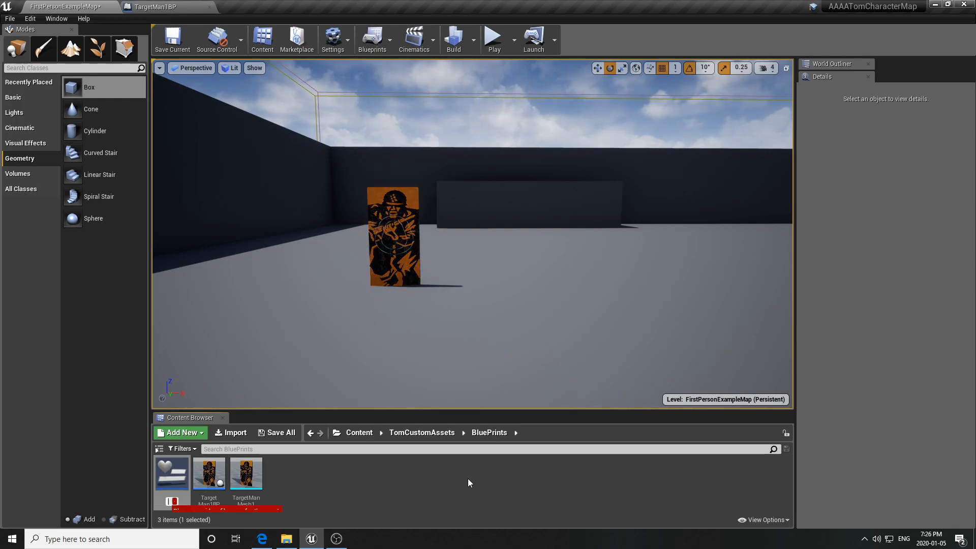
pyautogui.write('ly')
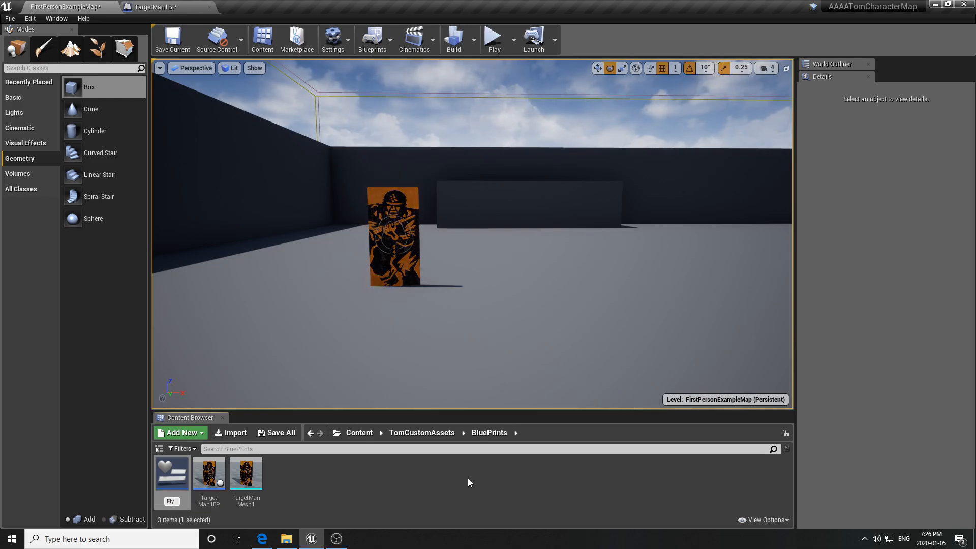
pyautogui.write('UpSx')
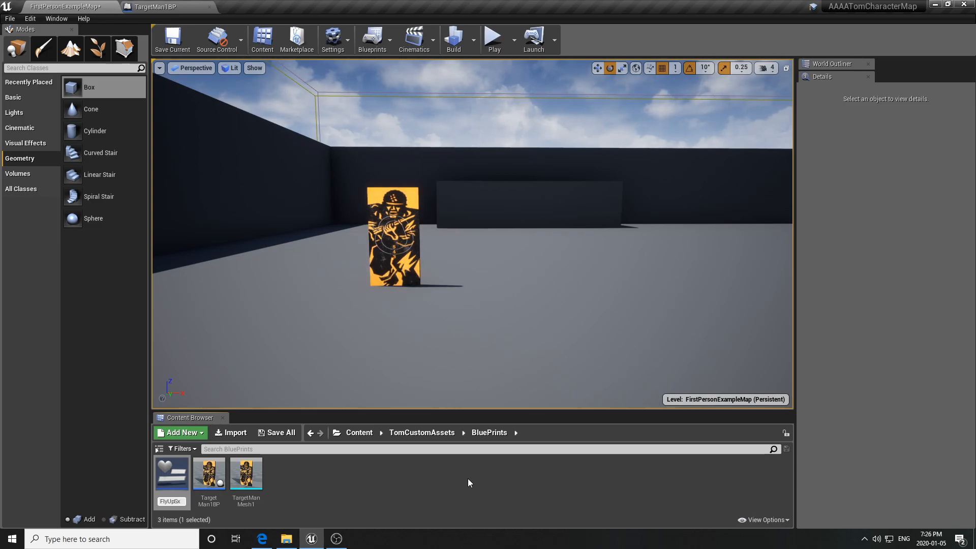
pyautogui.press('BackSpace')
pyautogui.write('core')
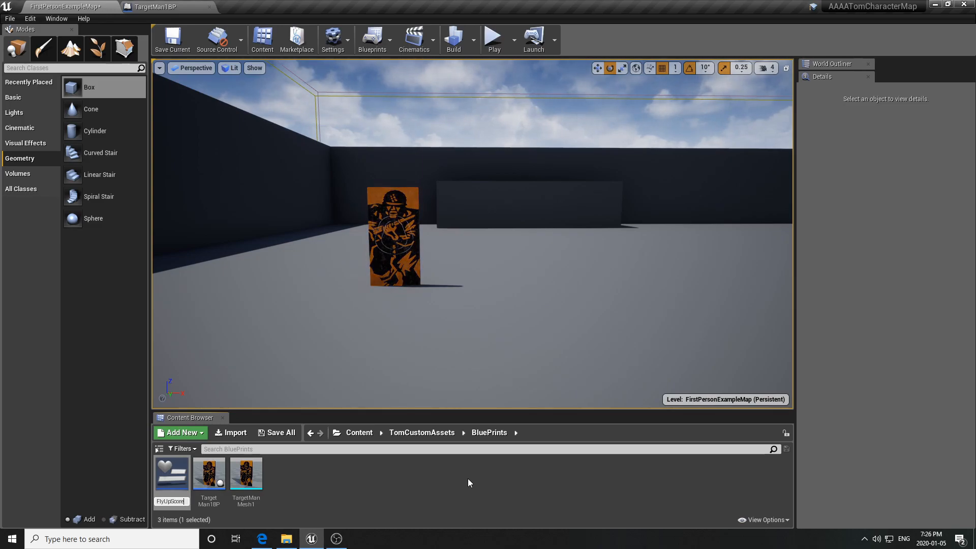
pyautogui.press('Return')
pyautogui.click(442, 459)
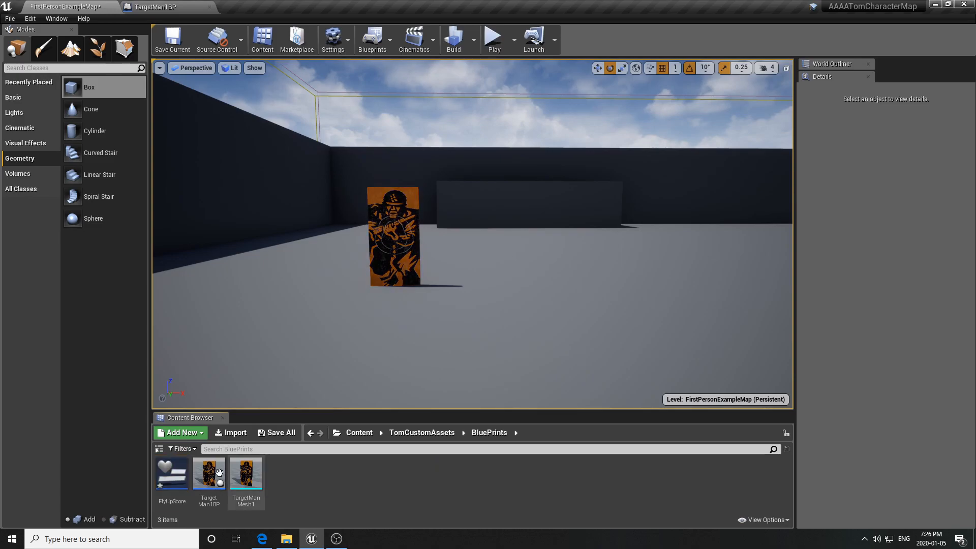
# - Open the FlyUpScore widget for editing and rename its Canvas Panel to FlyUpScore
pyautogui.doubleClick(178, 500)
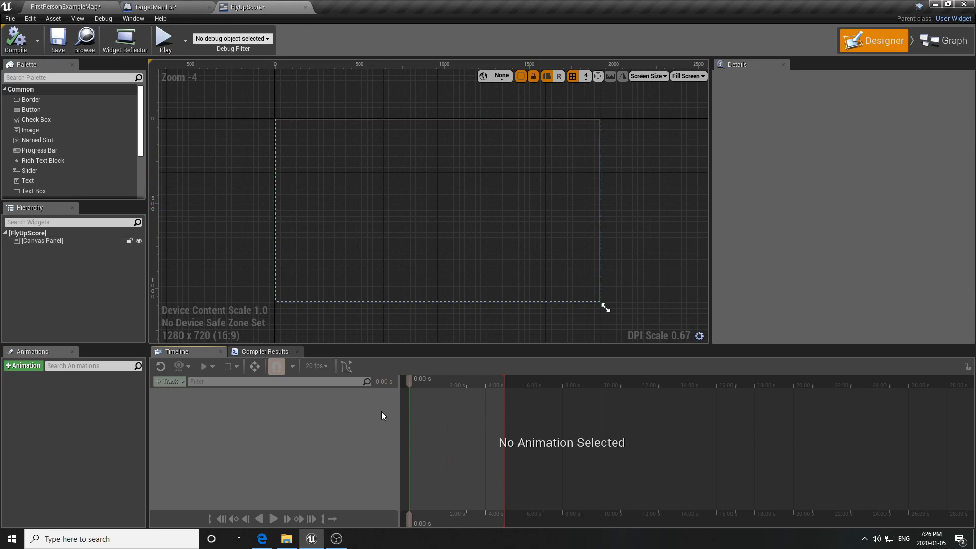
pyautogui.click(34, 240)
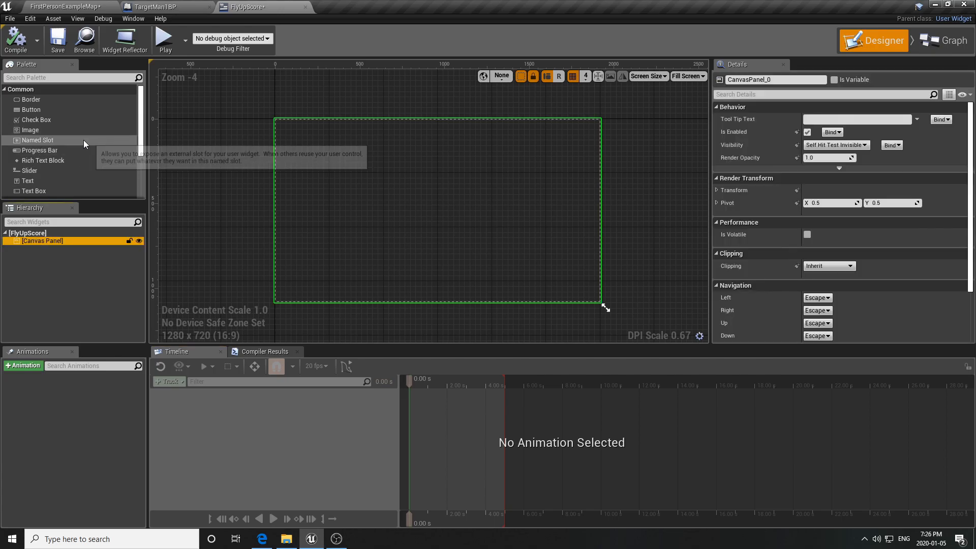
pyautogui.rightClick(35, 243)
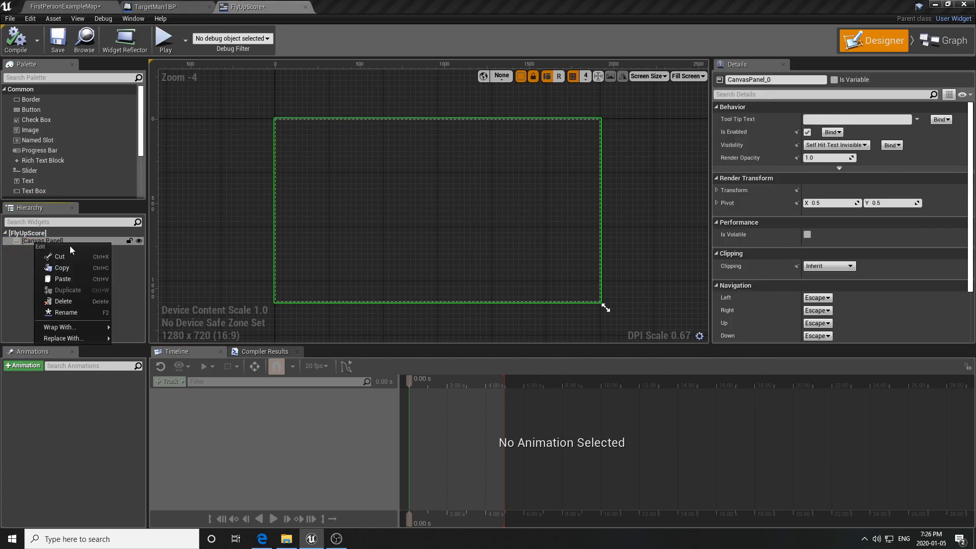
pyautogui.click(65, 312)
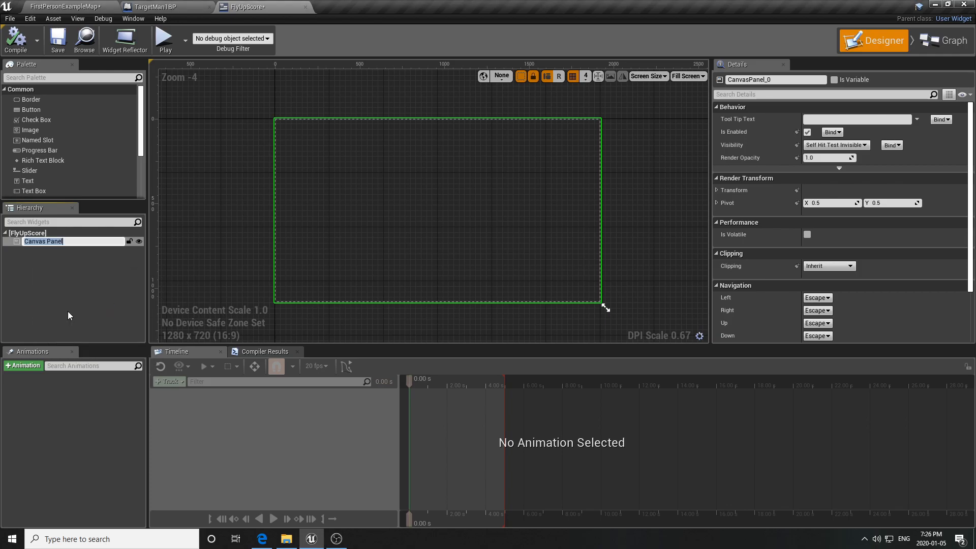
pyautogui.write('FlyUpScore')
pyautogui.press('Return')
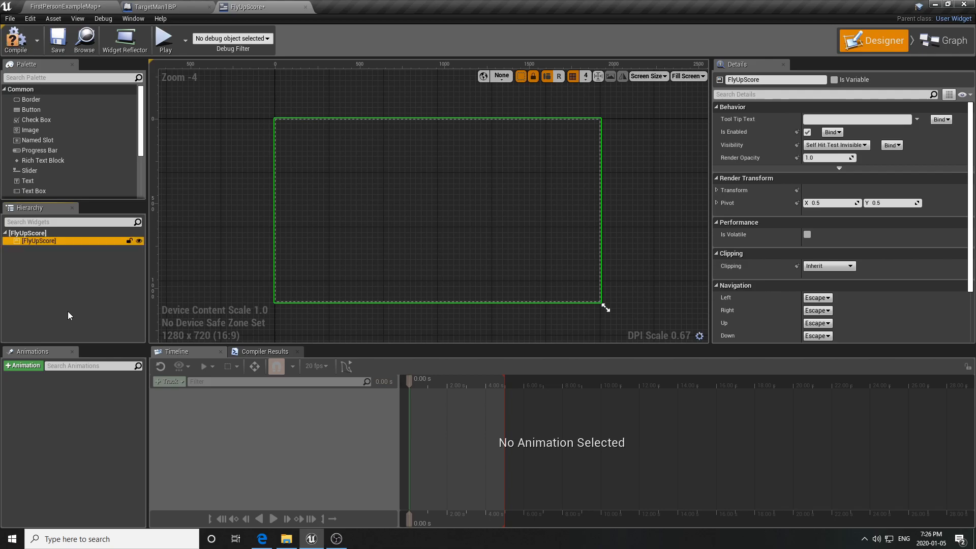
# - Add a Text widget near the middle of the canvas, at about X 956, Y 508
pyautogui.click(25, 261)
pyautogui.click(31, 182)
pyautogui.moveTo(32, 182); pyautogui.dragTo(437, 206)
pyautogui.scroll(2, 510, 229)
pyautogui.scroll(2, 462, 222)
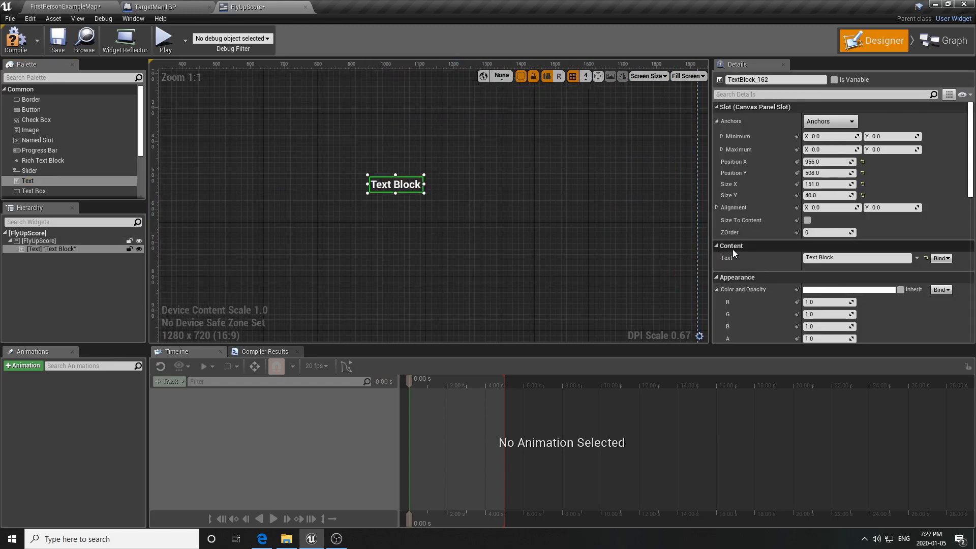
# - Set the text block's displayed text to "10 Points"
pyautogui.click(824, 258)
pyautogui.write('10 Points')
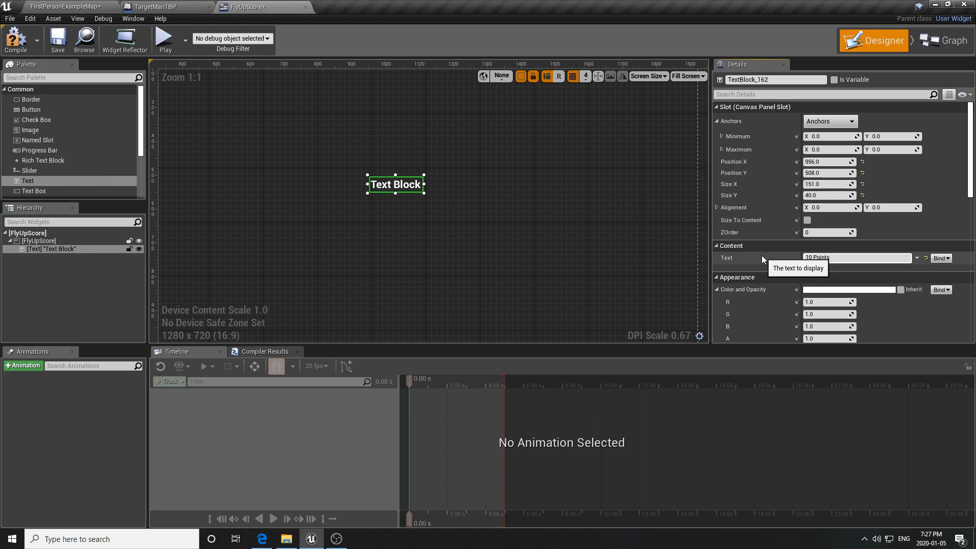
pyautogui.press('Return')
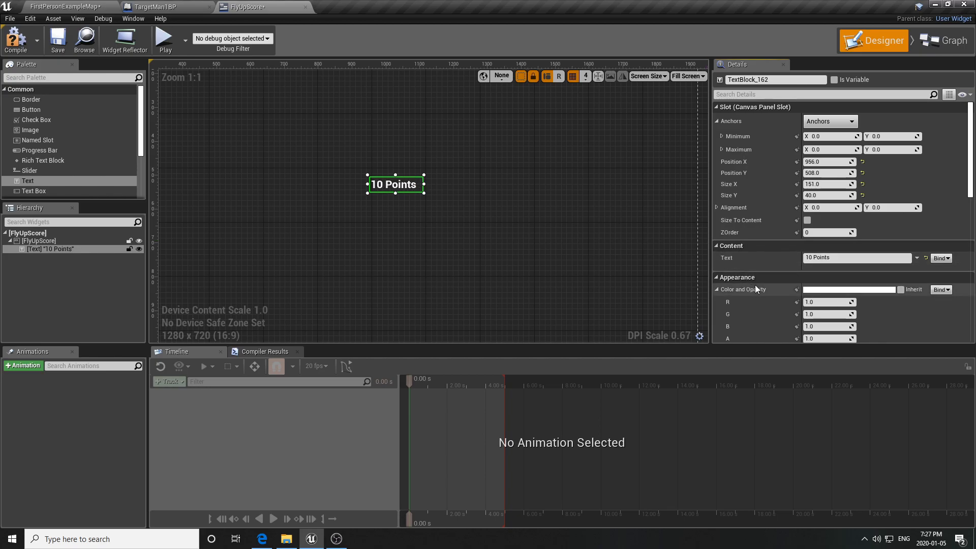
# - Center-justify the "10 Points" text within its block
pyautogui.scroll(-3, 751, 285)
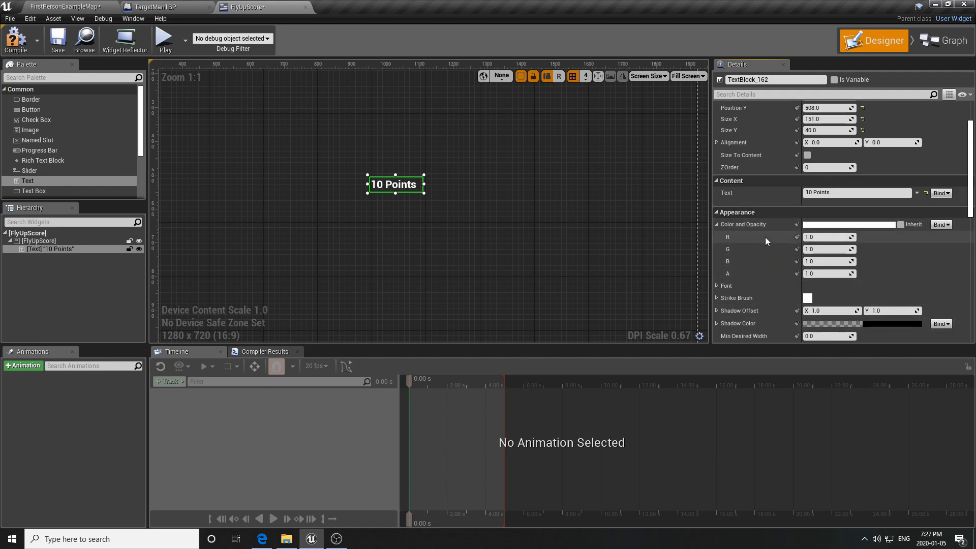
pyautogui.scroll(2, 742, 204)
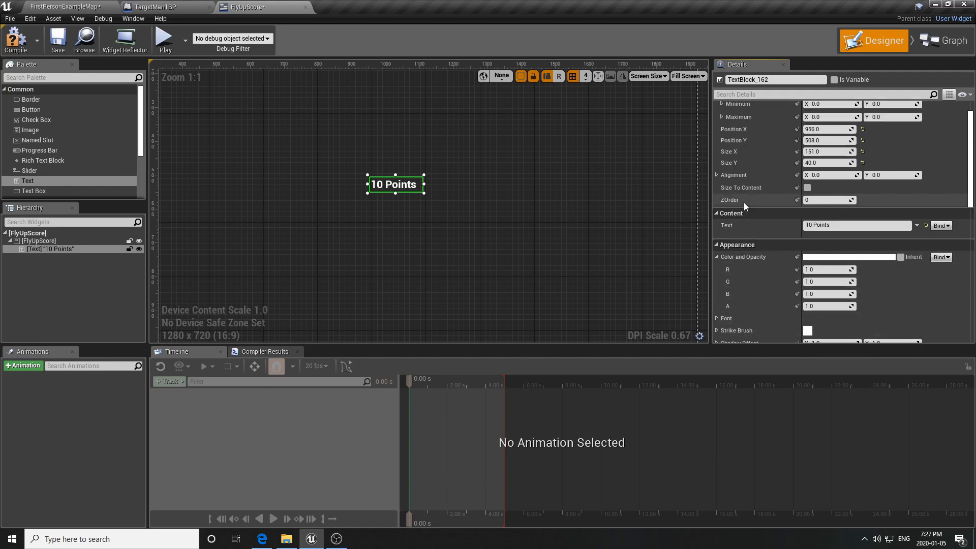
pyautogui.scroll(-5, 755, 215)
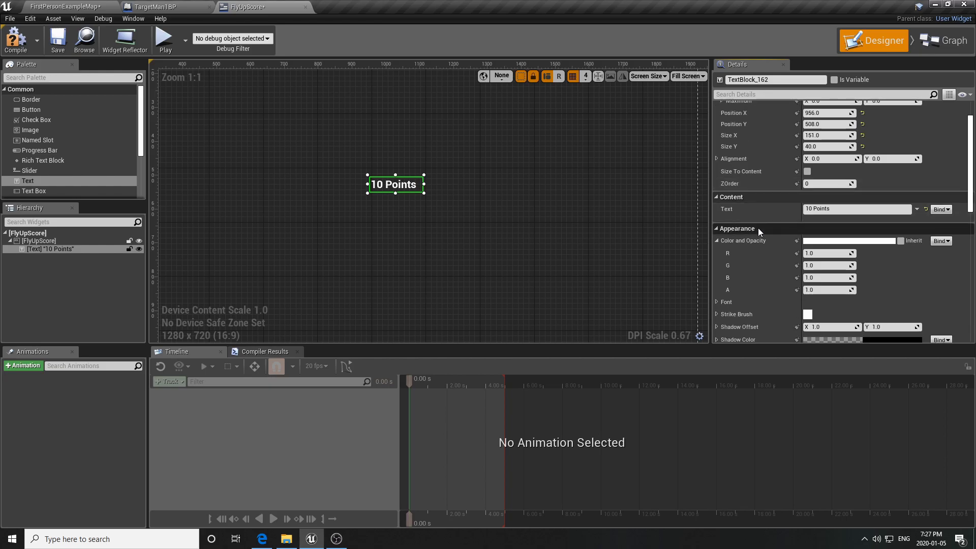
pyautogui.click(825, 270)
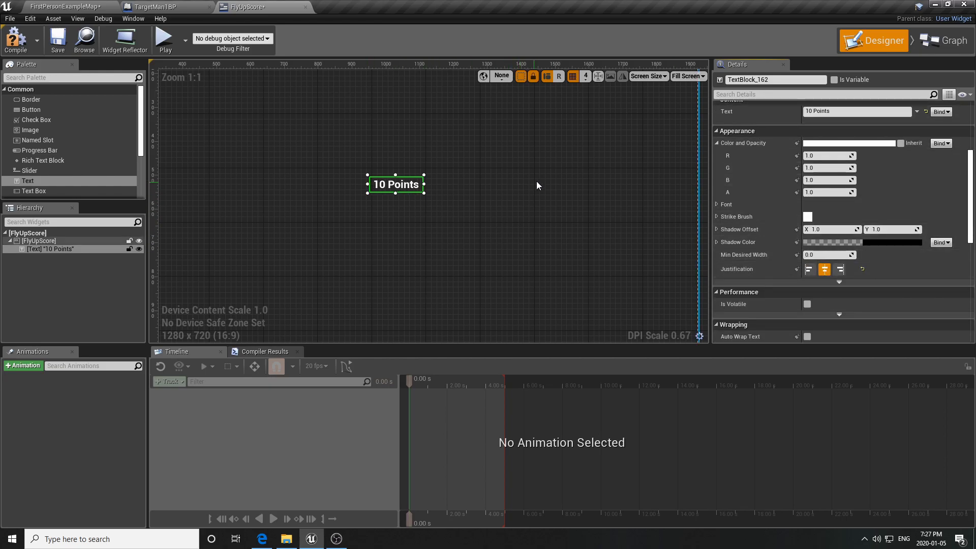
pyautogui.scroll(-4, 539, 175)
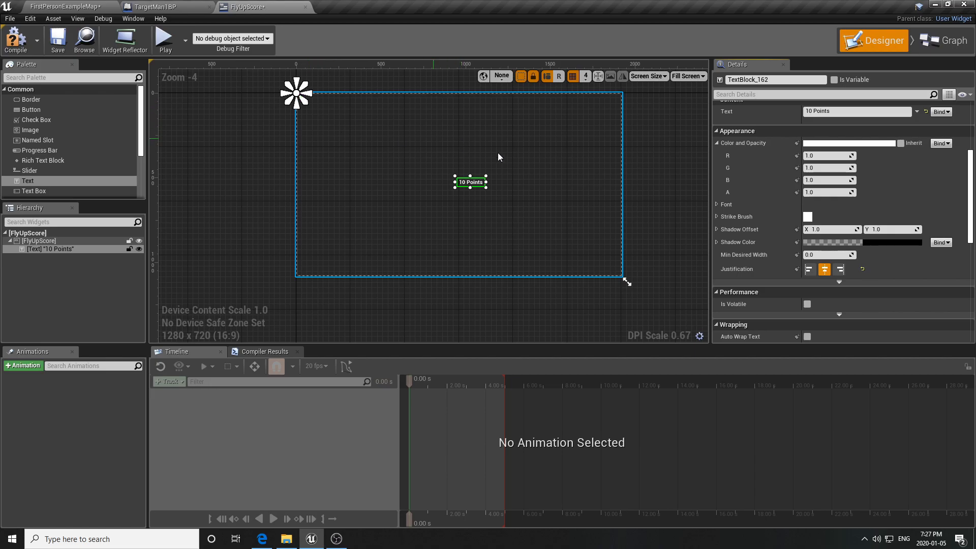
# - Anchor the "10 Points" text to the canvas centre and reposition it to about X -74.9, Y -17.5
pyautogui.scroll(5, 869, 184)
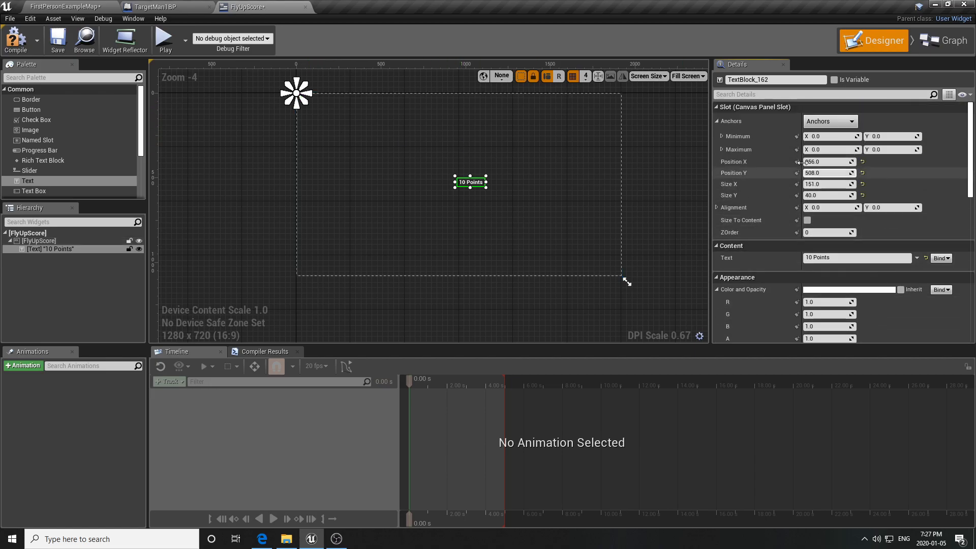
pyautogui.click(854, 126)
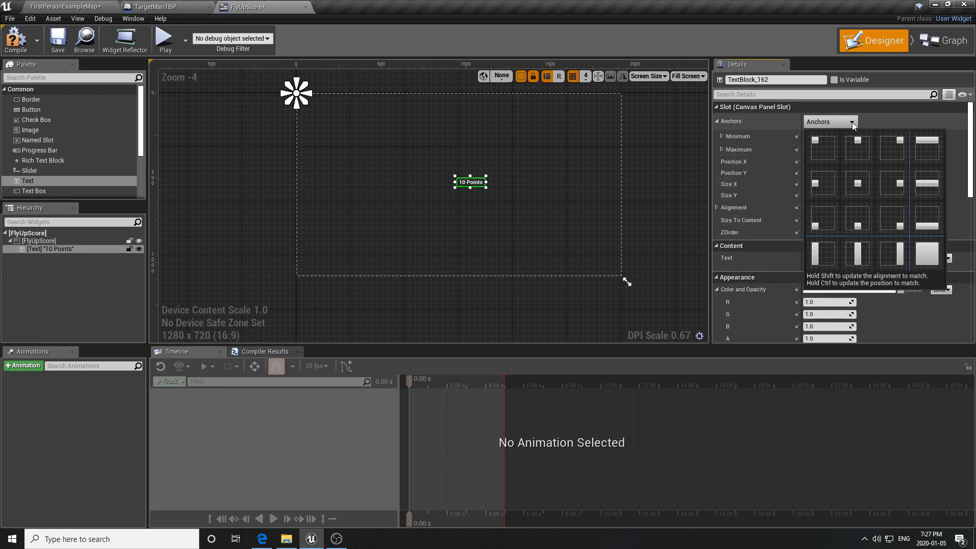
pyautogui.click(848, 183)
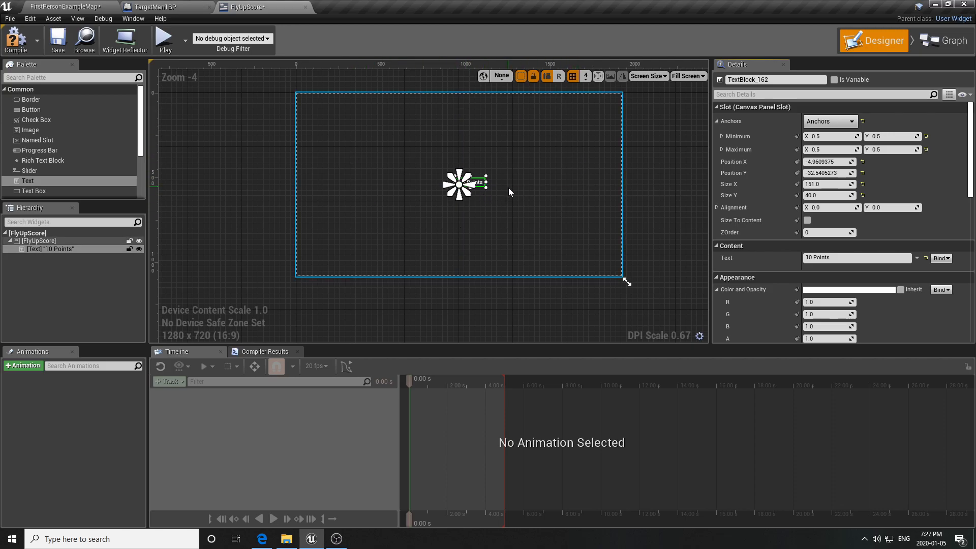
pyautogui.scroll(3, 502, 192)
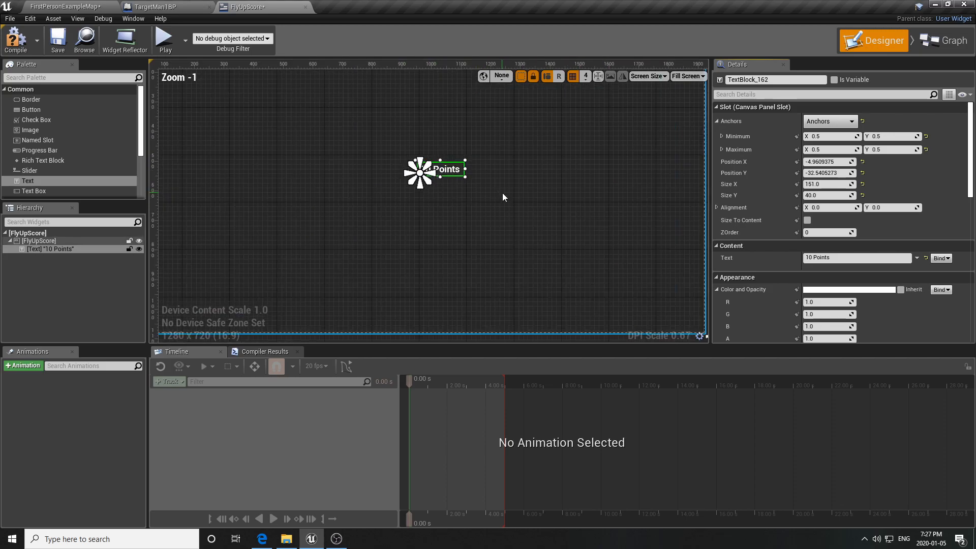
pyautogui.scroll(1, 502, 195)
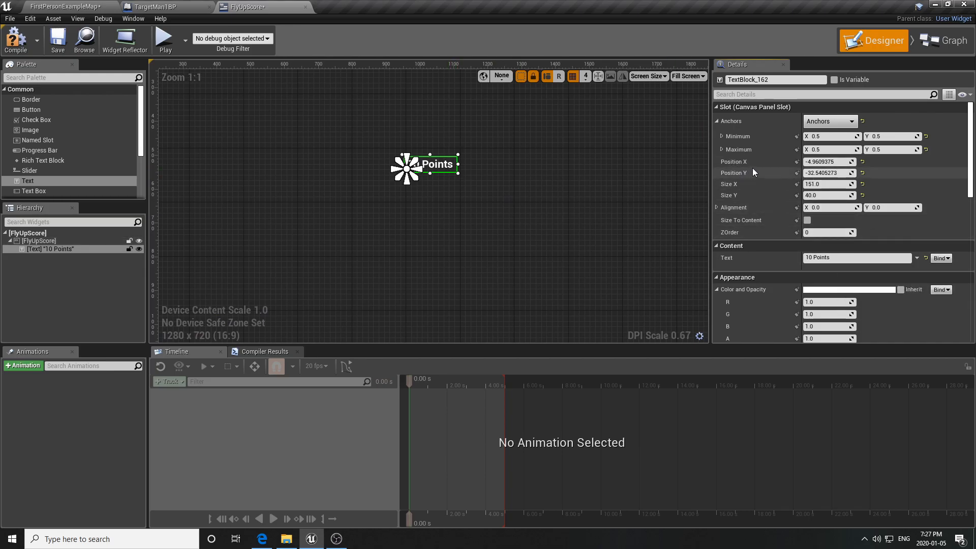
pyautogui.moveTo(821, 162); pyautogui.dragTo(813, 162)
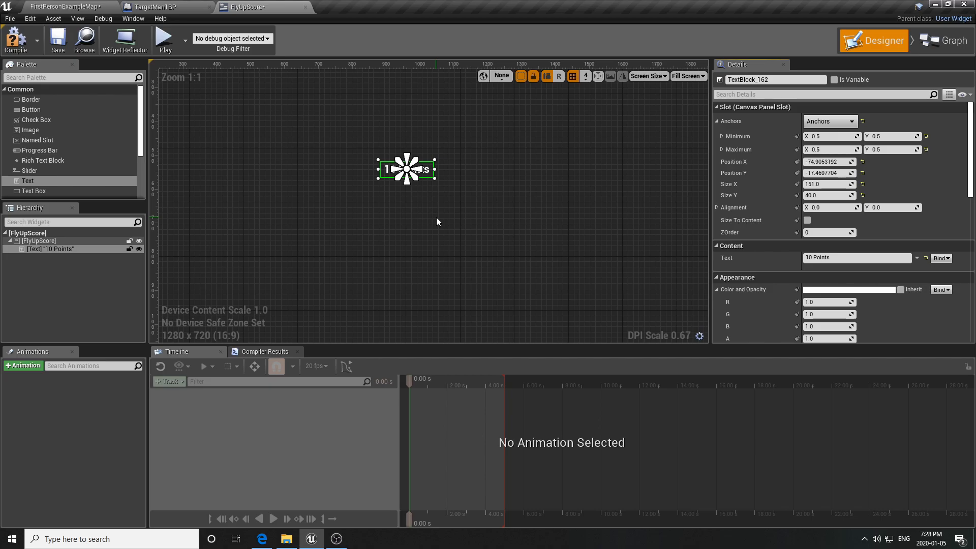
# - Change the "10 Points" text's anchor to the top centre of the canvas
pyautogui.click(852, 122)
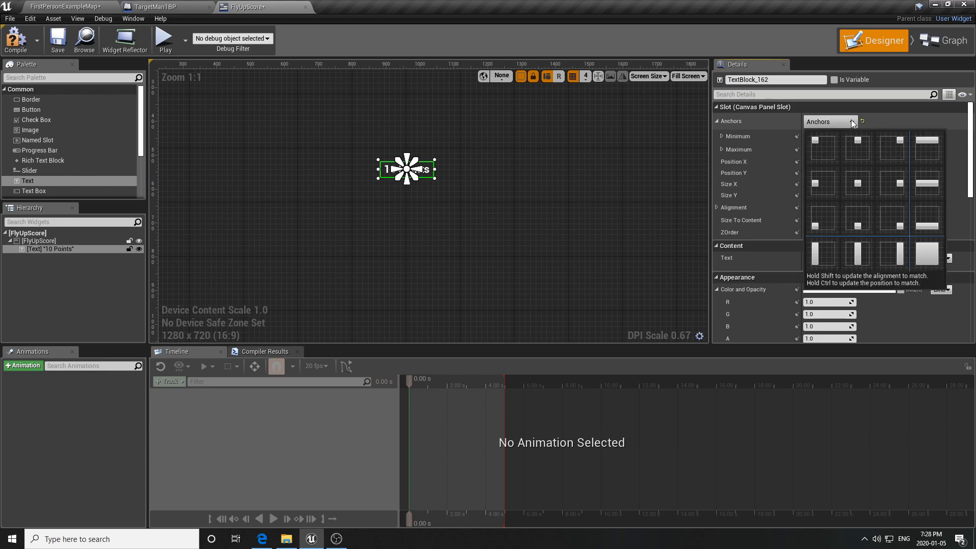
pyautogui.click(858, 146)
pyautogui.scroll(-2, 570, 176)
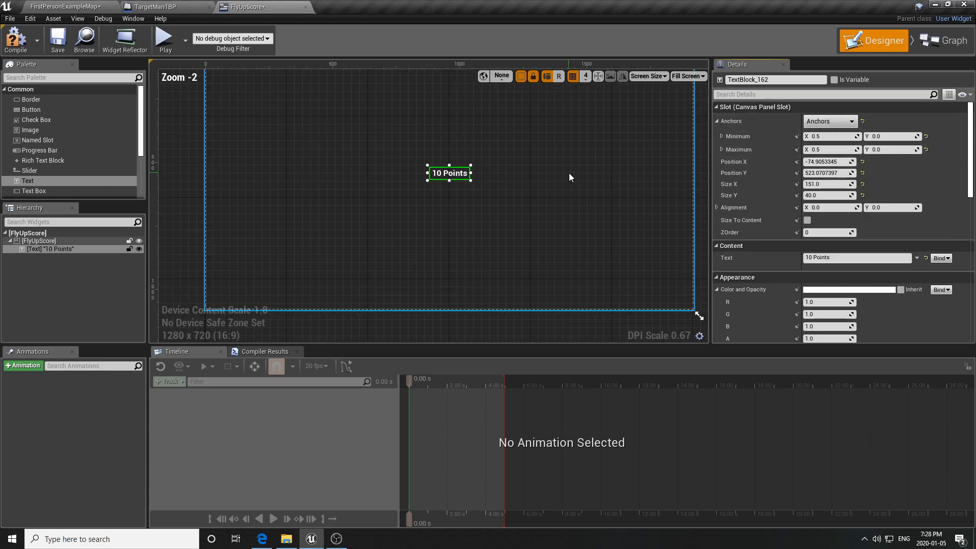
# - Rename the "10 Points" text block in the widget hierarchy to ScoreFlyUp
pyautogui.click(37, 250)
pyautogui.rightClick(37, 250)
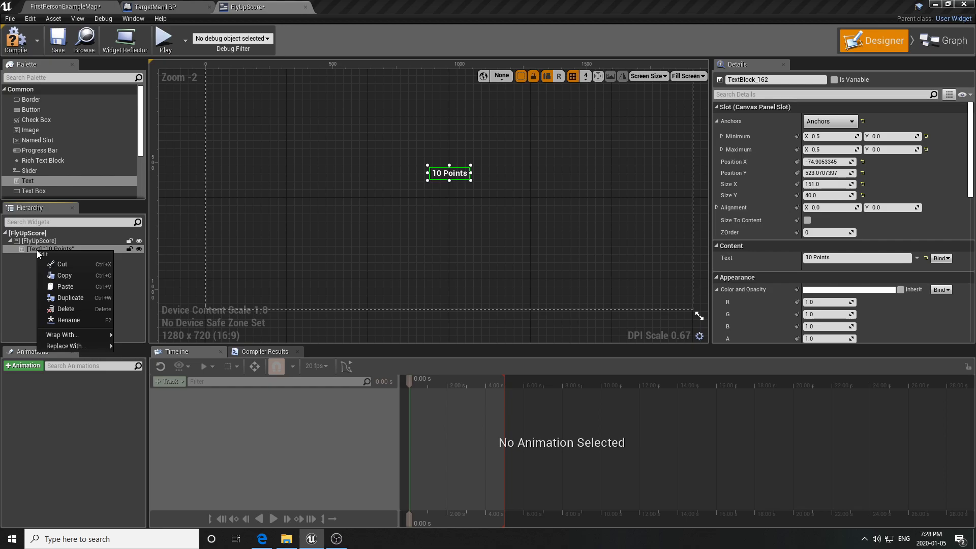
pyautogui.click(69, 321)
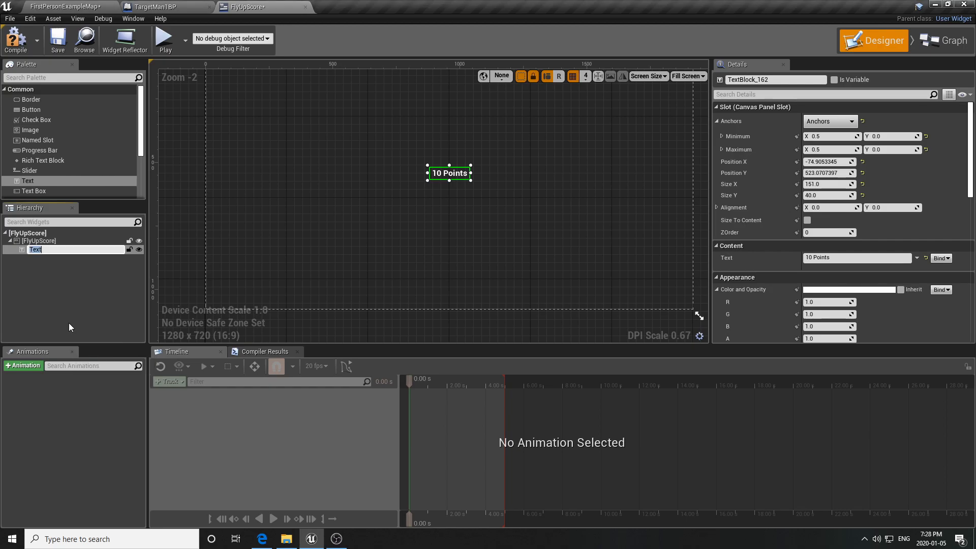
pyautogui.write('ScoreFlyUo')
pyautogui.press('Return')
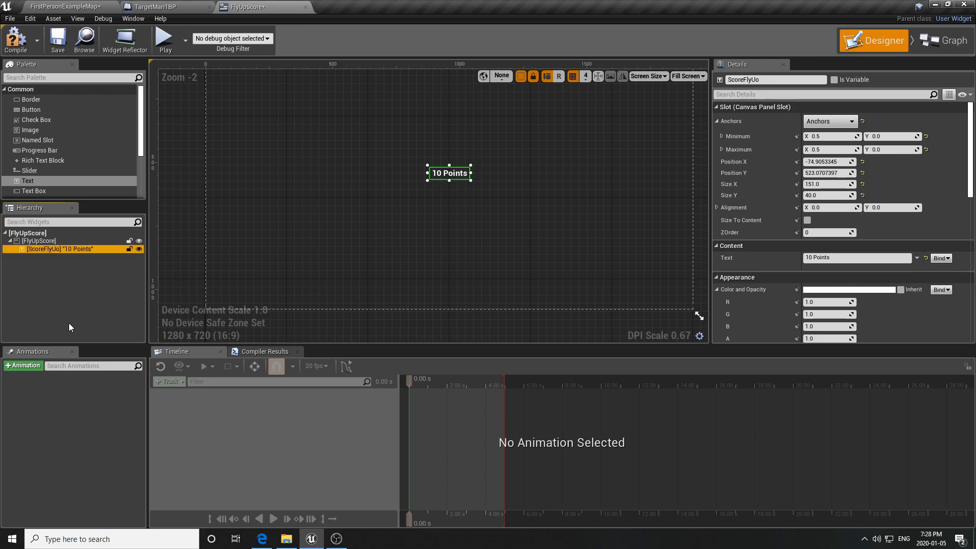
pyautogui.click(58, 250)
pyautogui.rightClick(58, 250)
pyautogui.click(76, 249)
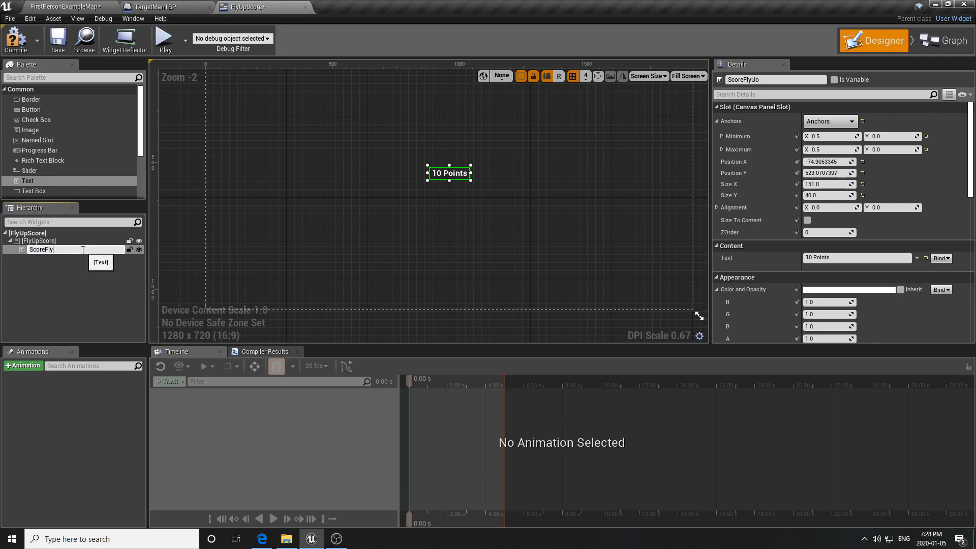
pyautogui.press('Return')
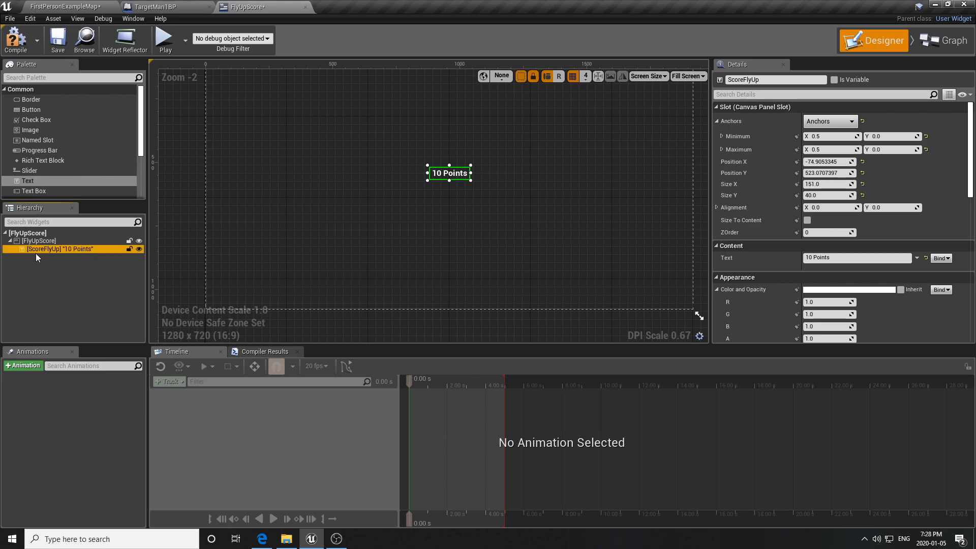
# - Create a widget animation named ScoreFlyUpAnimation and select it for editing
pyautogui.click(26, 366)
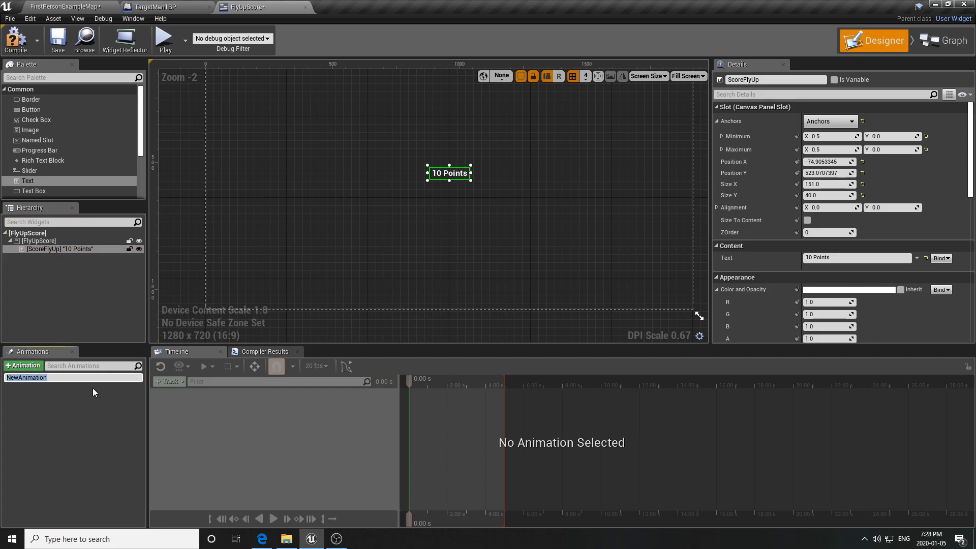
pyautogui.write('ScoreFlyUpAnimation')
pyautogui.press('Return')
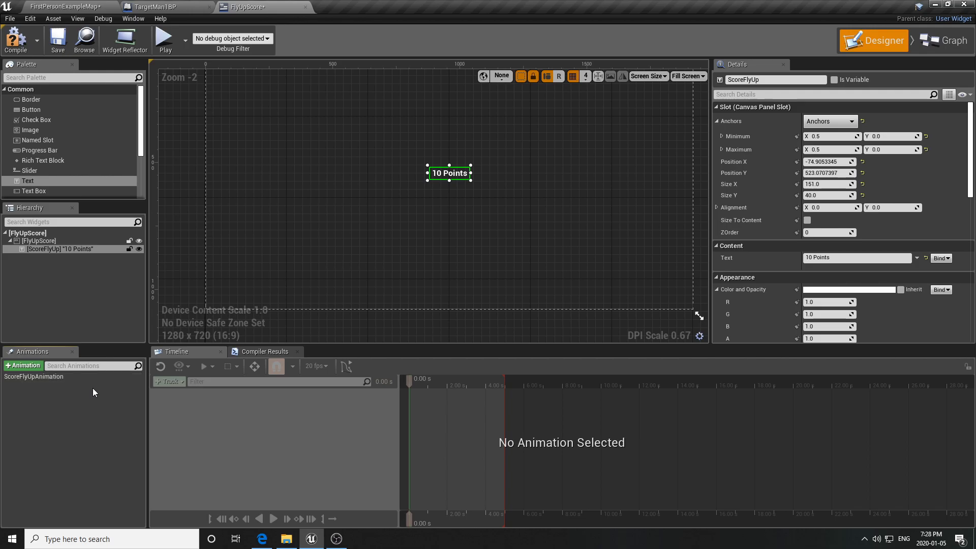
pyautogui.click(51, 376)
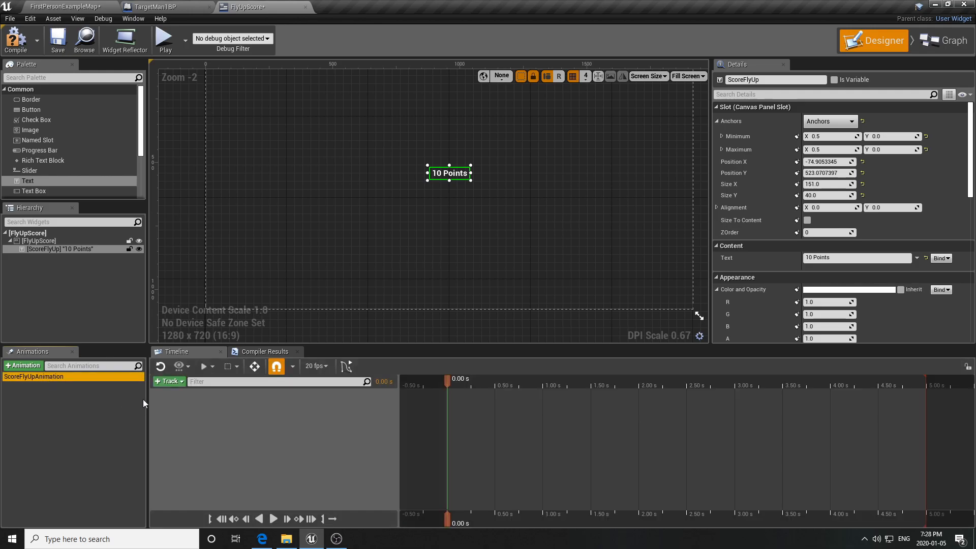
# - Add the ScoreFlyUp text to the animation and give it a Color and Opacity track
pyautogui.click(168, 383)
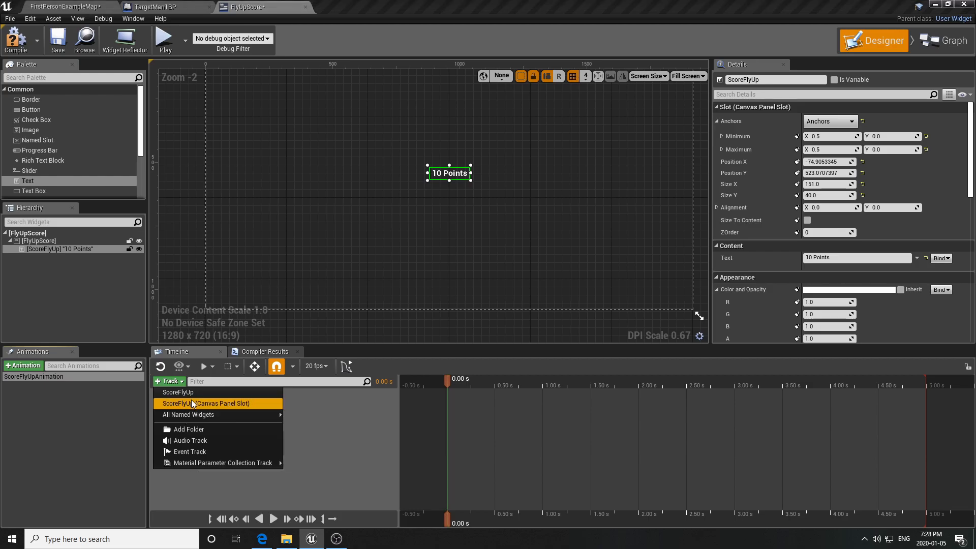
pyautogui.click(192, 394)
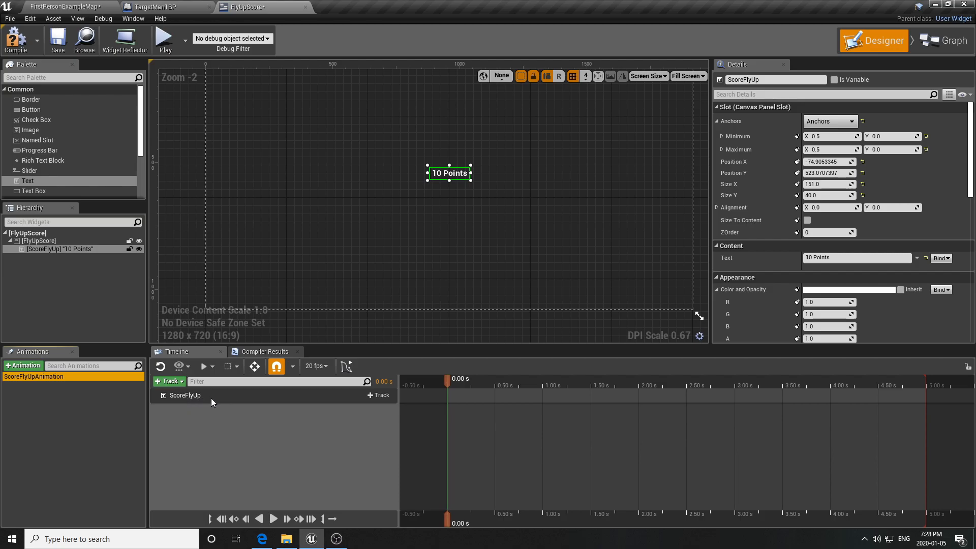
pyautogui.click(381, 395)
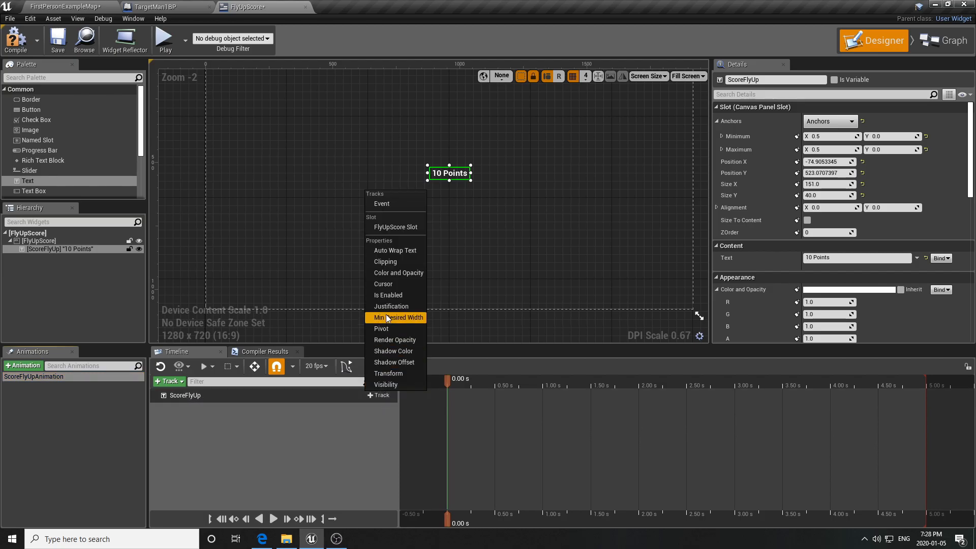
pyautogui.click(385, 273)
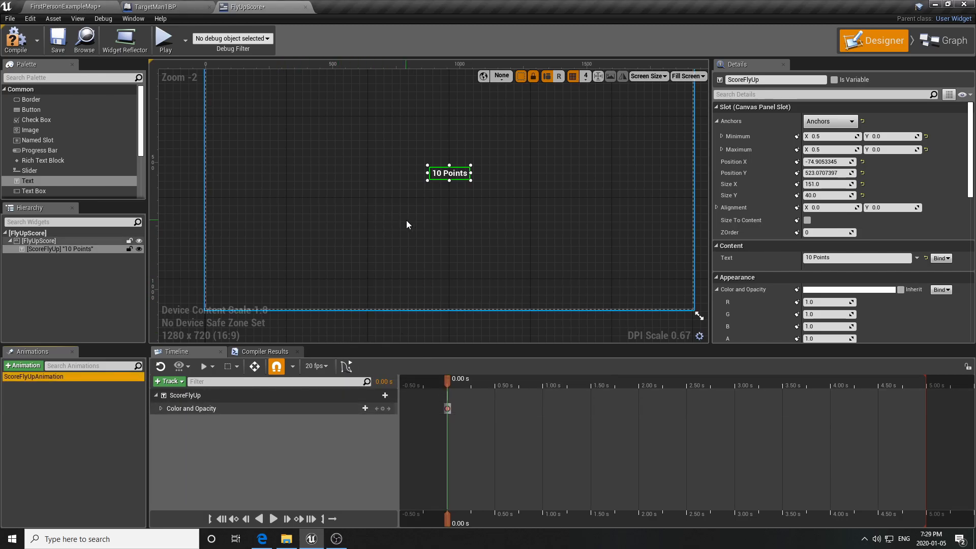
# - Set the alpha of the ScoreFlyUp text's Color and Opacity property to 0
pyautogui.click(463, 173)
pyautogui.click(462, 173)
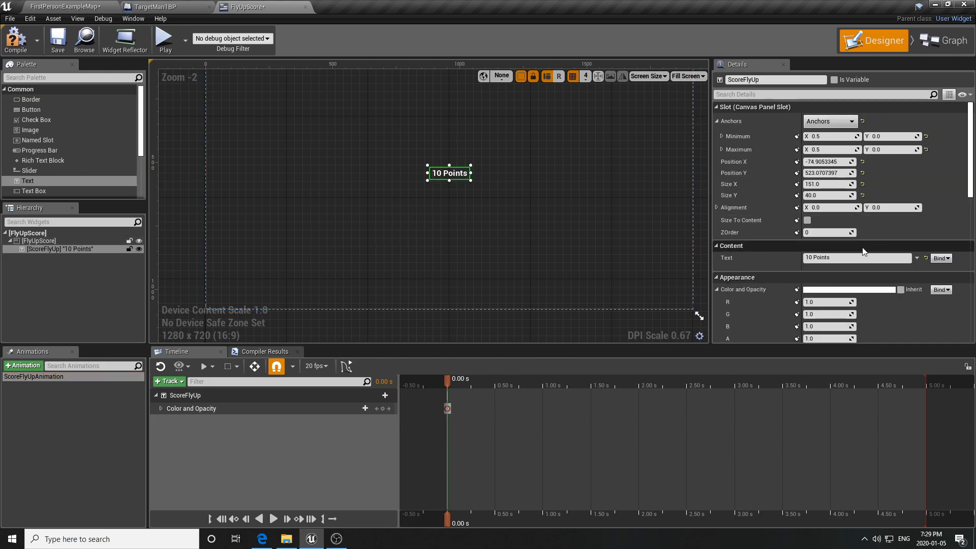
pyautogui.scroll(-5, 859, 253)
pyautogui.scroll(-2, 859, 249)
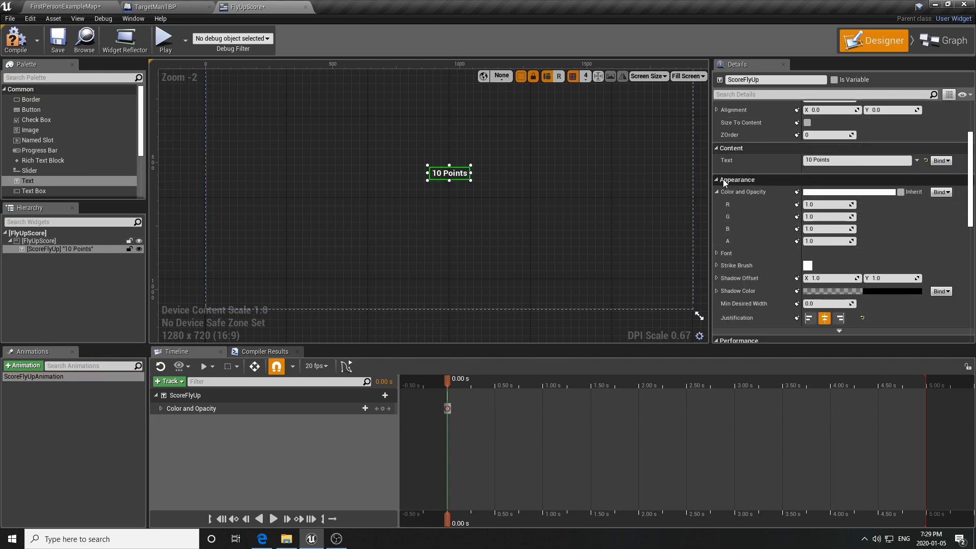
pyautogui.moveTo(813, 242)
pyautogui.mouseDown()
pyautogui.moveTo(768, 241)
pyautogui.moveTo(820, 242)
pyautogui.mouseUp()
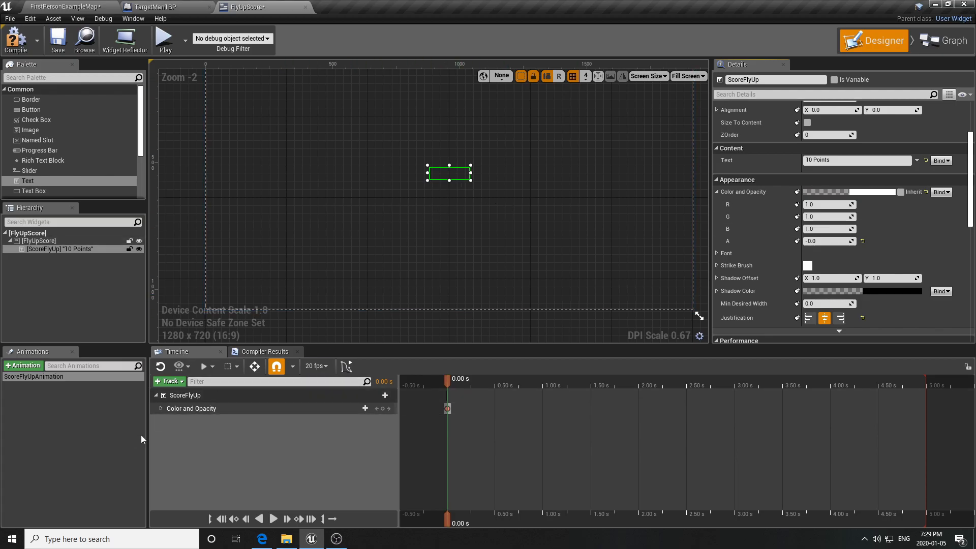
# - Set the alpha key of the Color and Opacity track to 0 at 0.00 s
pyautogui.click(161, 408)
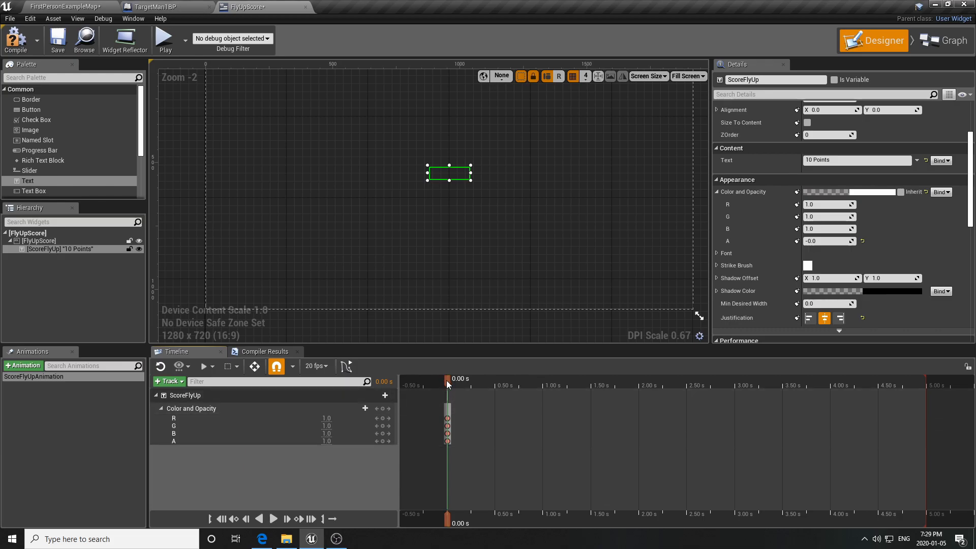
pyautogui.click(326, 442)
pyautogui.write('0')
pyautogui.press('Return')
# - Key the Color and Opacity track's alpha at 1 at the 1.00 s mark
pyautogui.moveTo(448, 383); pyautogui.dragTo(543, 393)
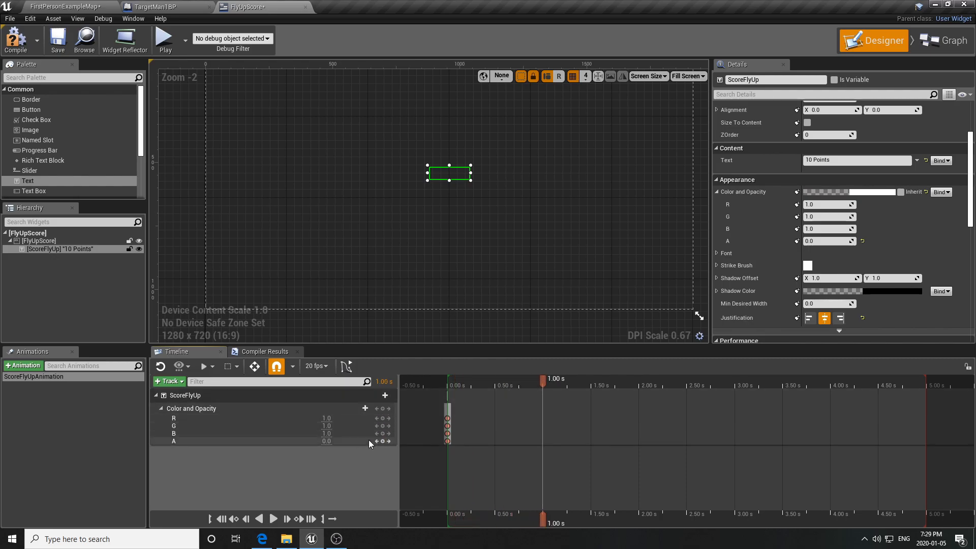
pyautogui.click(321, 442)
pyautogui.write('1')
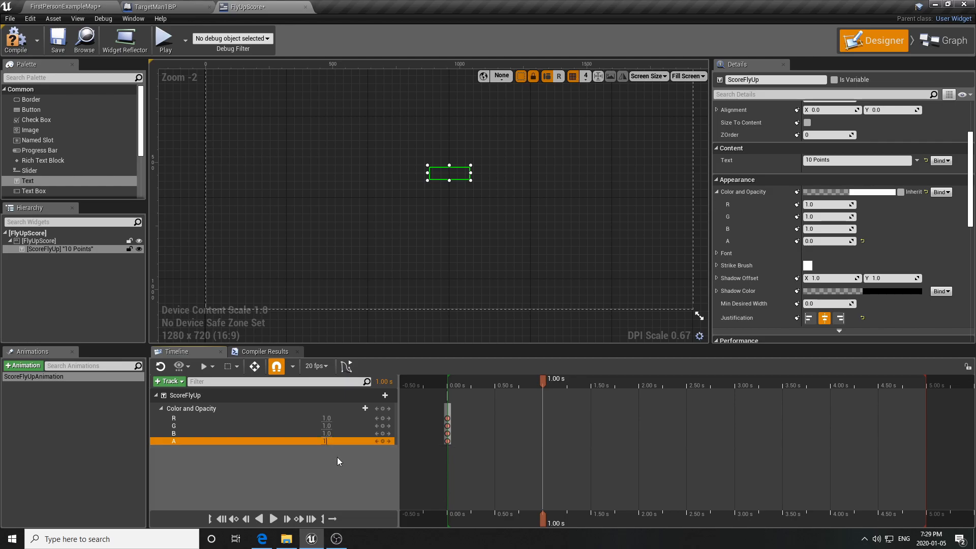
pyautogui.press('Return')
# - Key the Color and Opacity track's alpha at 0 at 2.00 s and return the playhead to 0.00 s
pyautogui.moveTo(547, 385); pyautogui.dragTo(639, 389)
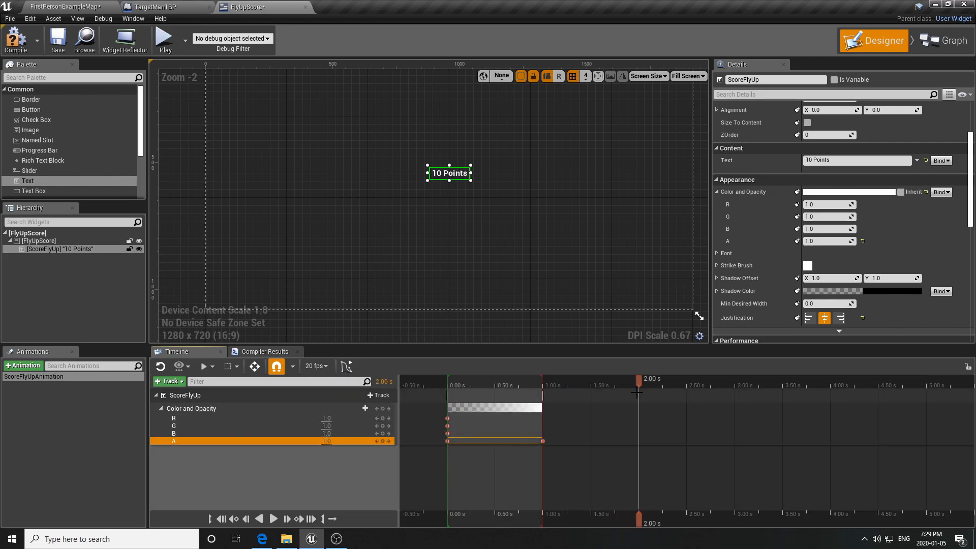
pyautogui.write('0')
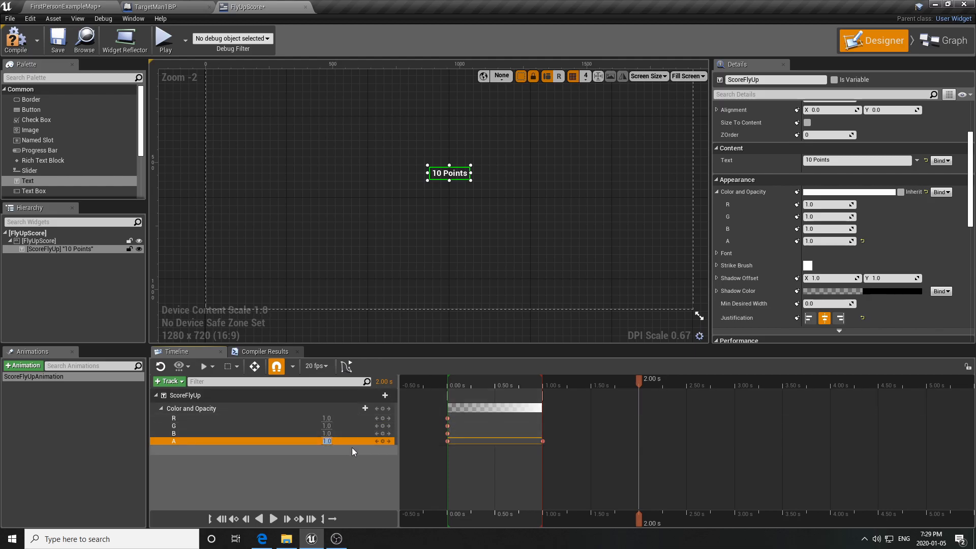
pyautogui.press('Return')
pyautogui.moveTo(640, 380); pyautogui.dragTo(449, 425)
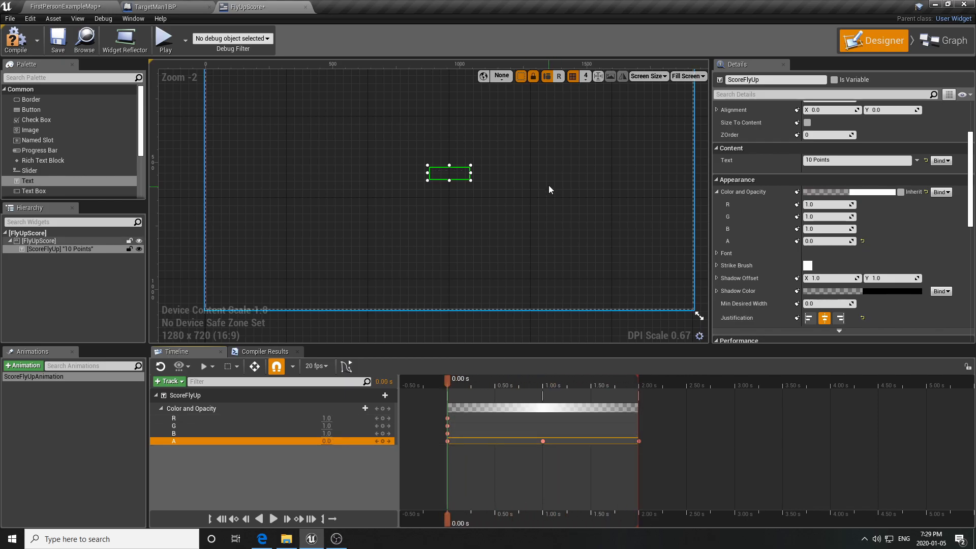
# - Add a Transform track to the ScoreFlyUp text in ScoreFlyUpAnimation, with the Color and Opacity track collapsed
pyautogui.scroll(-2, 544, 181)
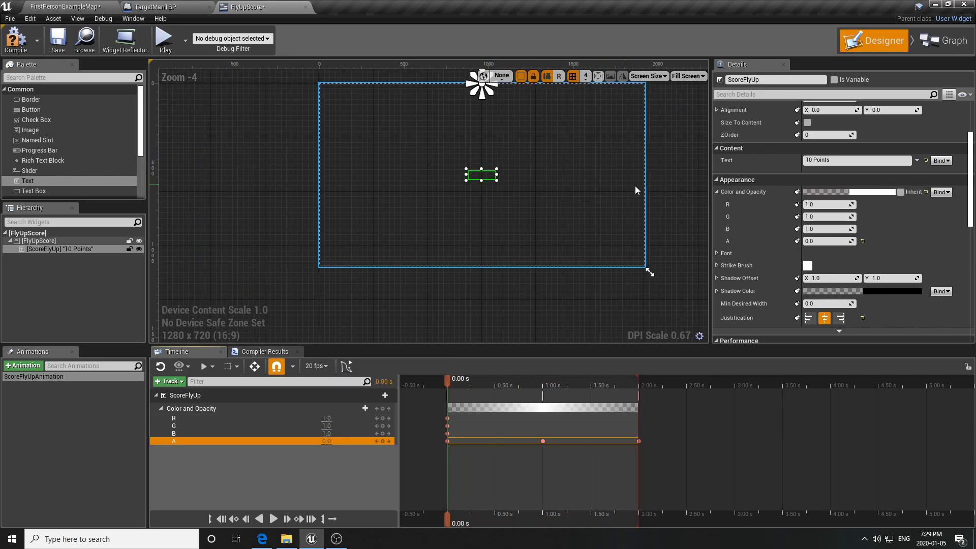
pyautogui.click(672, 136)
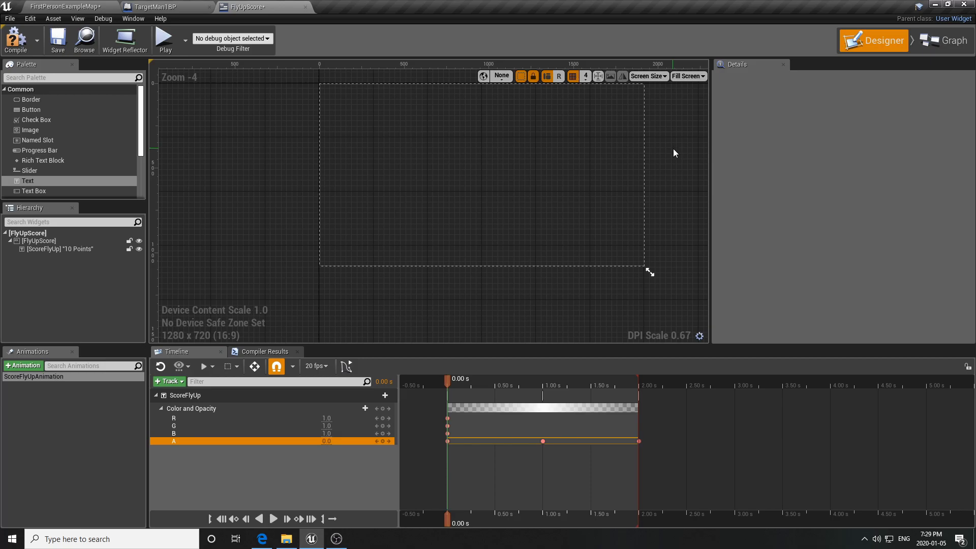
pyautogui.click(542, 176)
pyautogui.click(484, 175)
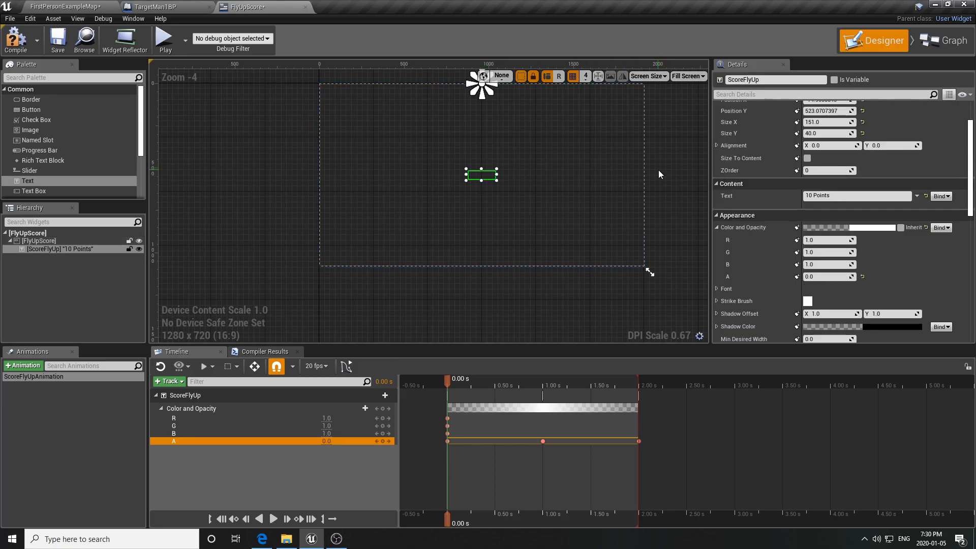
pyautogui.moveTo(663, 147); pyautogui.dragTo(653, 207, button='right')
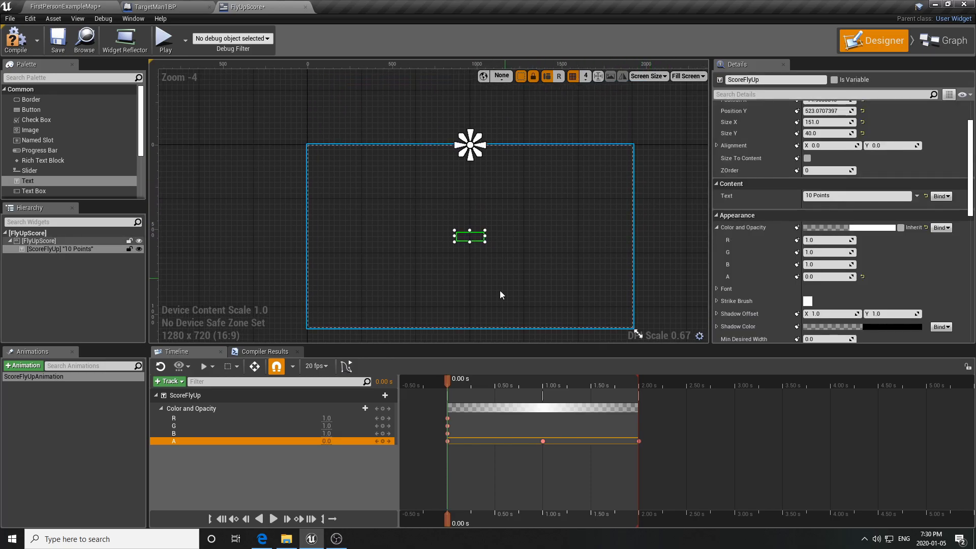
pyautogui.click(162, 408)
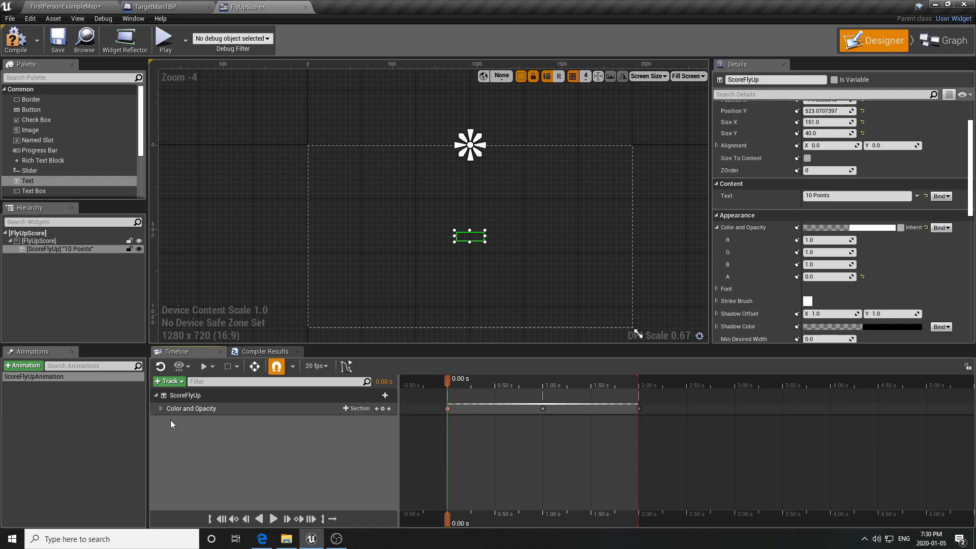
pyautogui.click(377, 396)
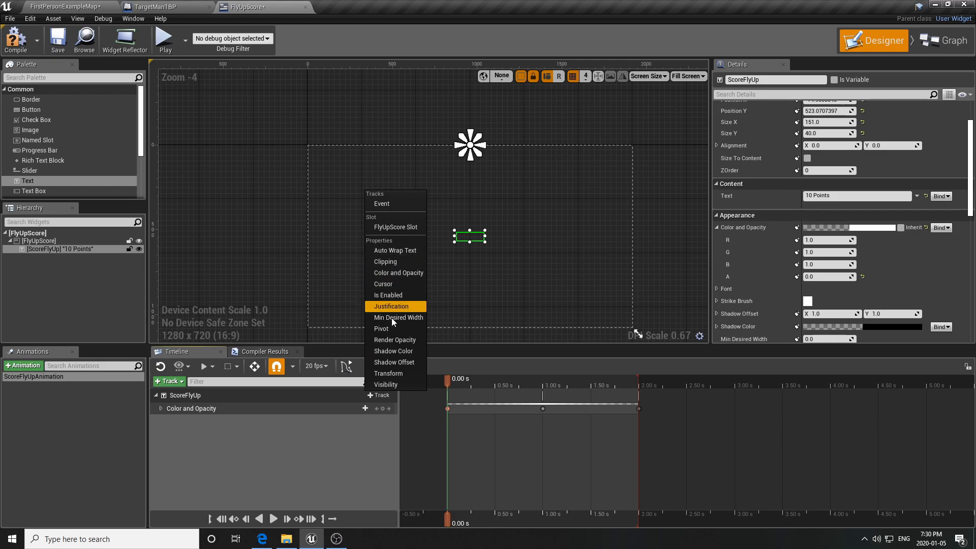
pyautogui.click(389, 373)
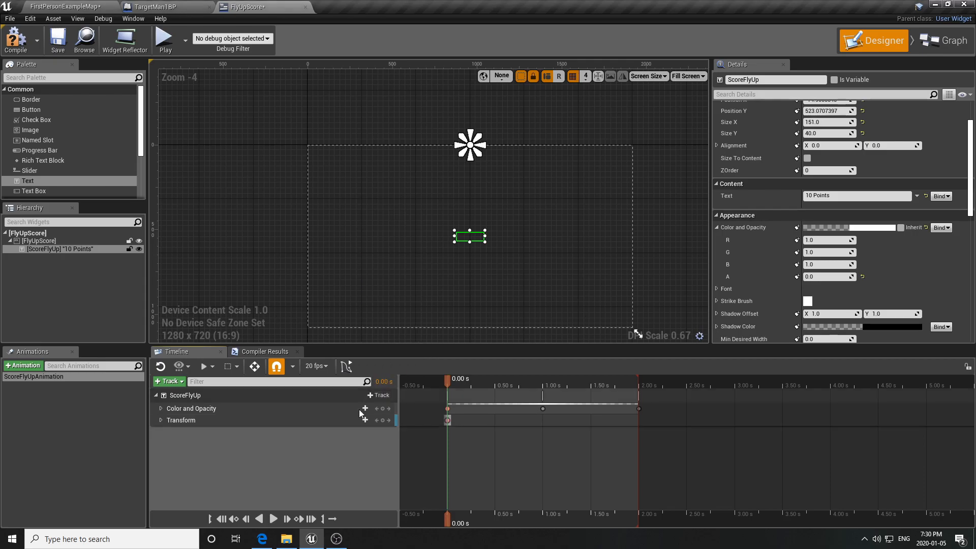
# - Key the Transform track's Translation Y at 2.00 s with a negative value that lifts the text just above the canvas's upper edge
pyautogui.click(161, 420)
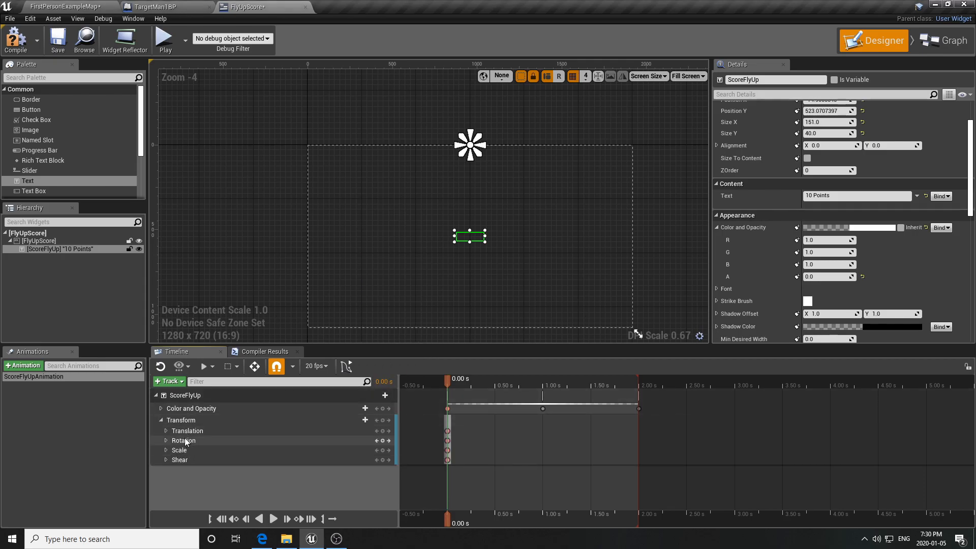
pyautogui.click(165, 431)
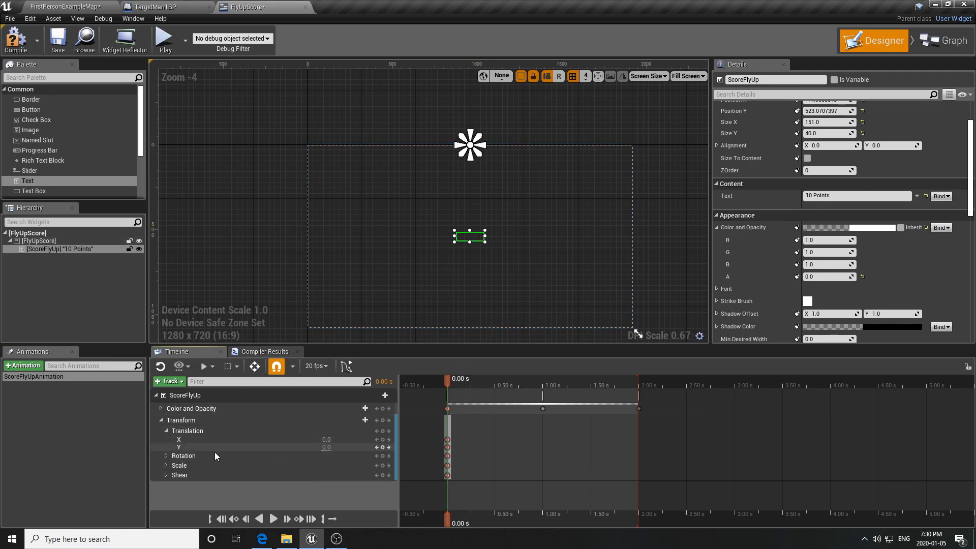
pyautogui.moveTo(447, 380); pyautogui.dragTo(637, 386)
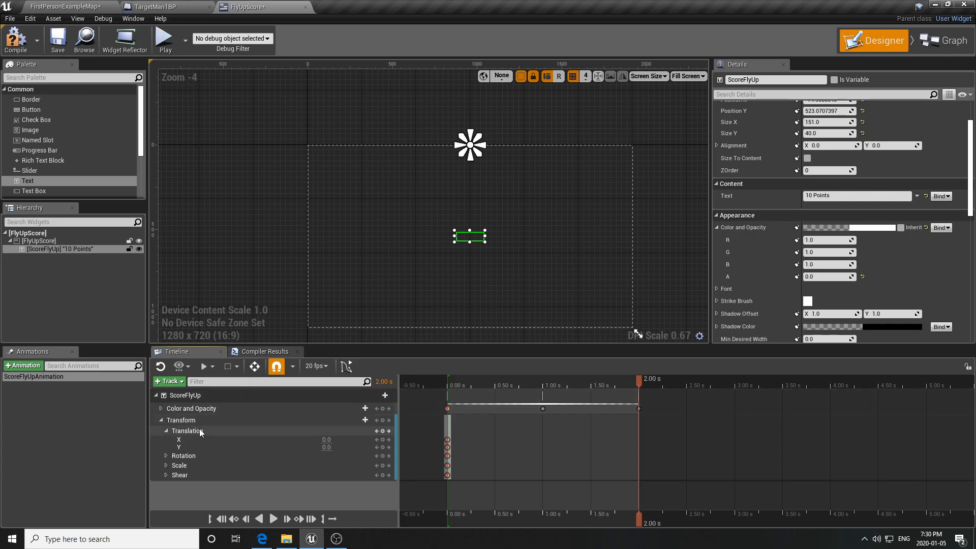
pyautogui.moveTo(328, 448); pyautogui.dragTo(286, 447)
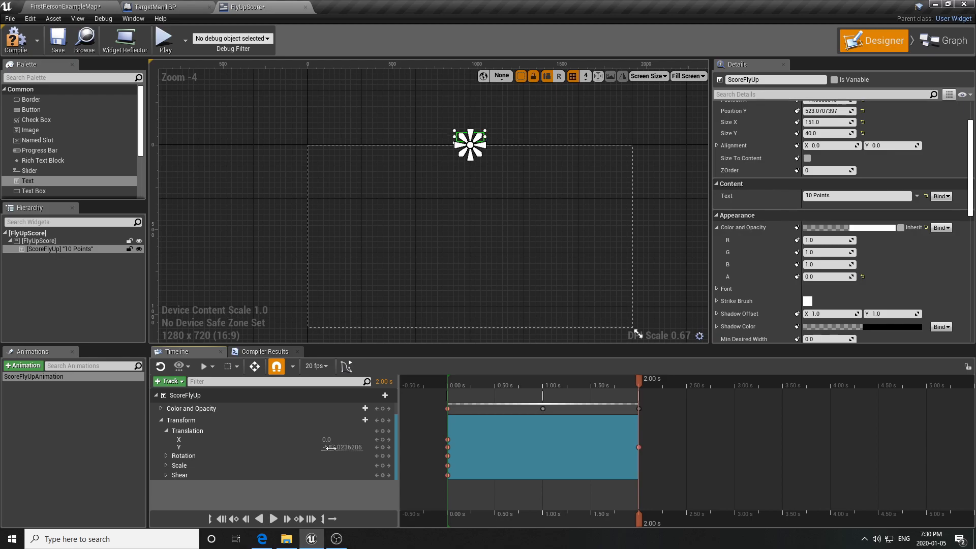
# - Return the animation playhead to 0.00 s and save the FlyUpScore widget
pyautogui.moveTo(638, 387); pyautogui.dragTo(447, 390)
pyautogui.scroll(2, 532, 268)
pyautogui.scroll(-1, 532, 268)
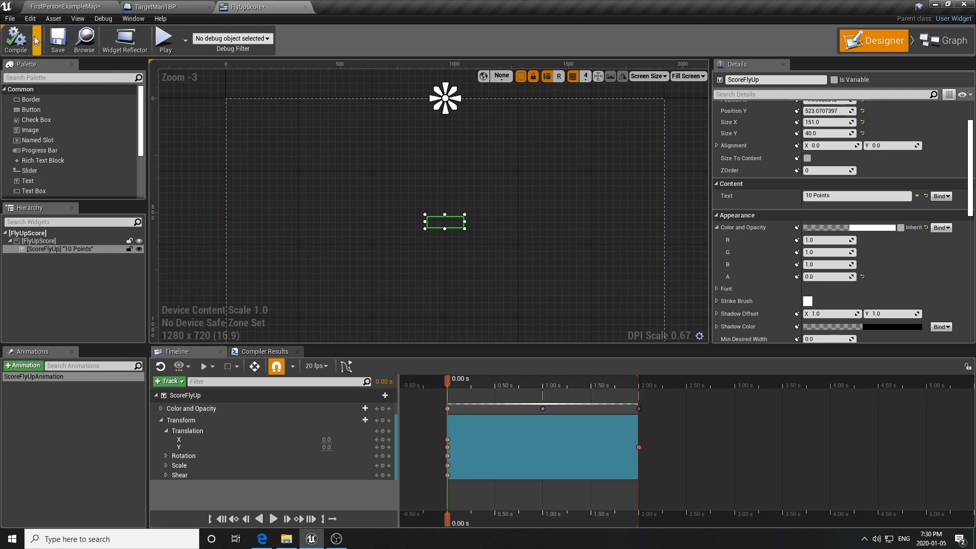
pyautogui.click(58, 41)
# - In the FlyUpScore widget's event graph, add a Play Animation node driven by Event Construct and place it up beside the event
pyautogui.click(950, 42)
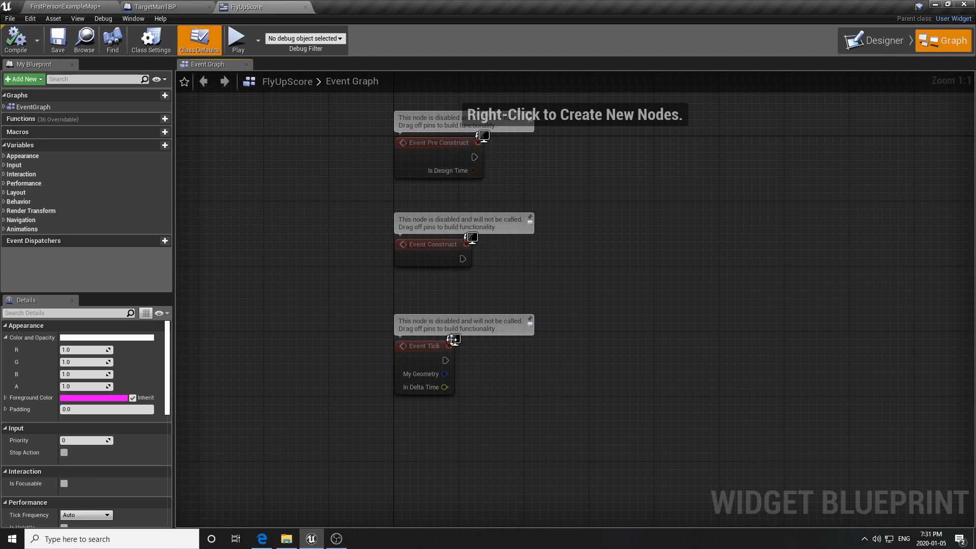
pyautogui.moveTo(627, 256); pyautogui.dragTo(557, 241, button='right')
pyautogui.moveTo(392, 245); pyautogui.dragTo(534, 237)
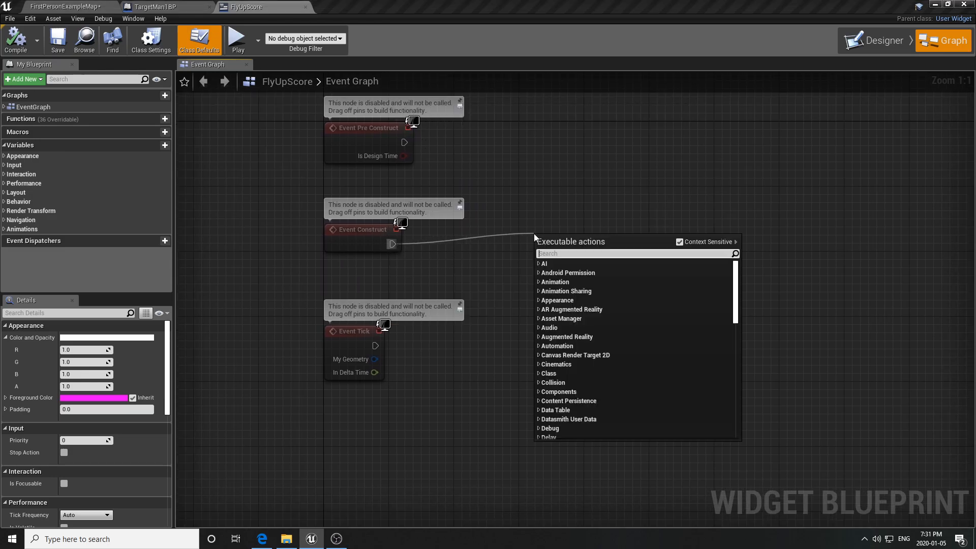
pyautogui.write('playanimation')
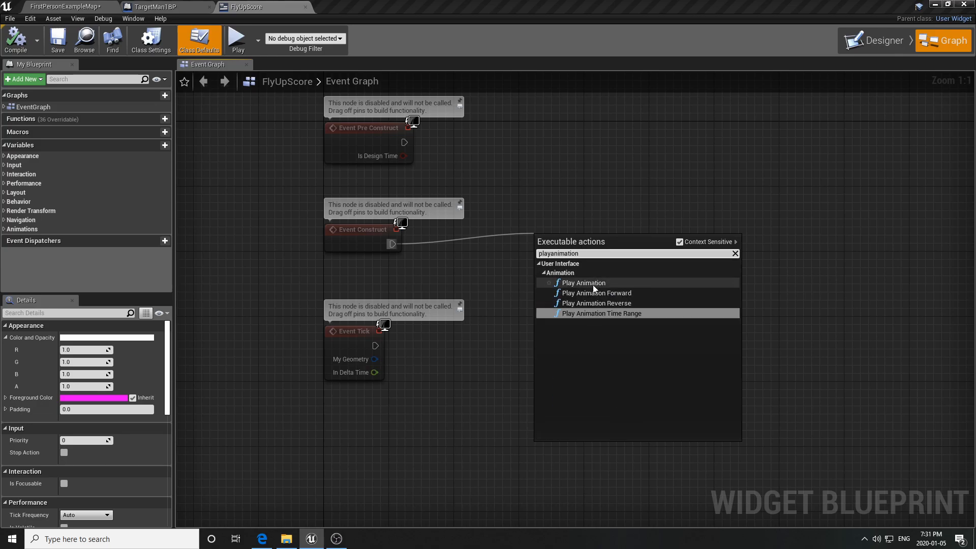
pyautogui.click(593, 283)
pyautogui.moveTo(605, 244); pyautogui.dragTo(660, 170)
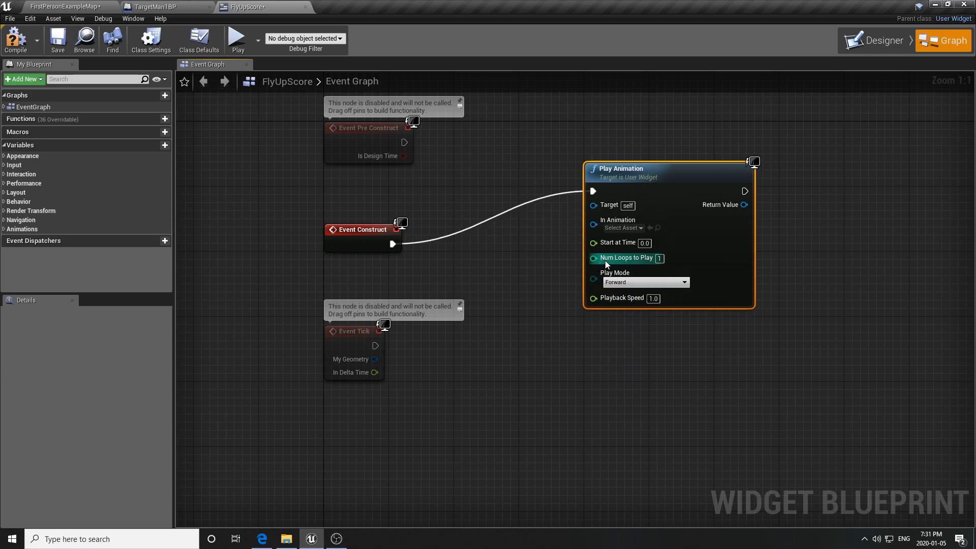
pyautogui.click(520, 250)
# - Connect a Get ScoreFlyUpAnimation node to Play Animation's In Animation input and save the widget
pyautogui.moveTo(23, 117)
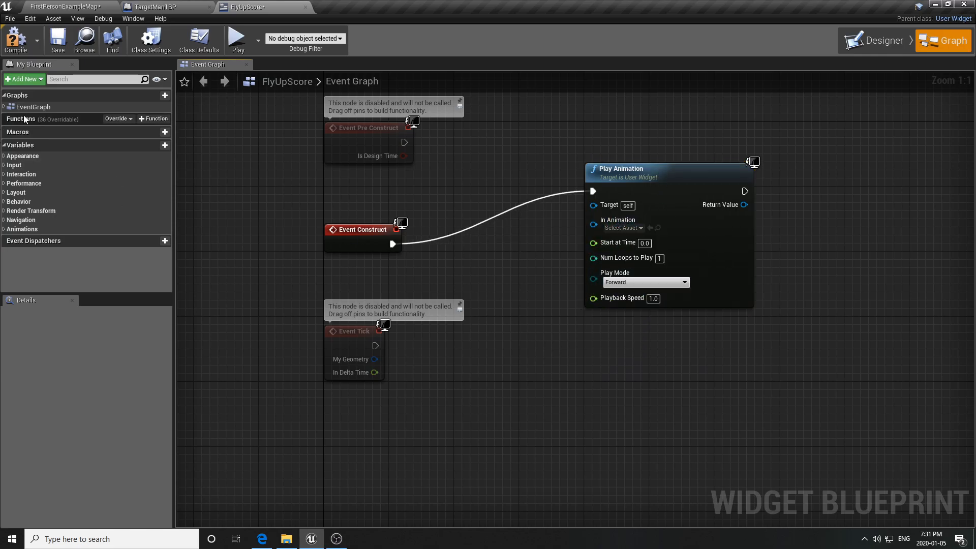
pyautogui.click(4, 229)
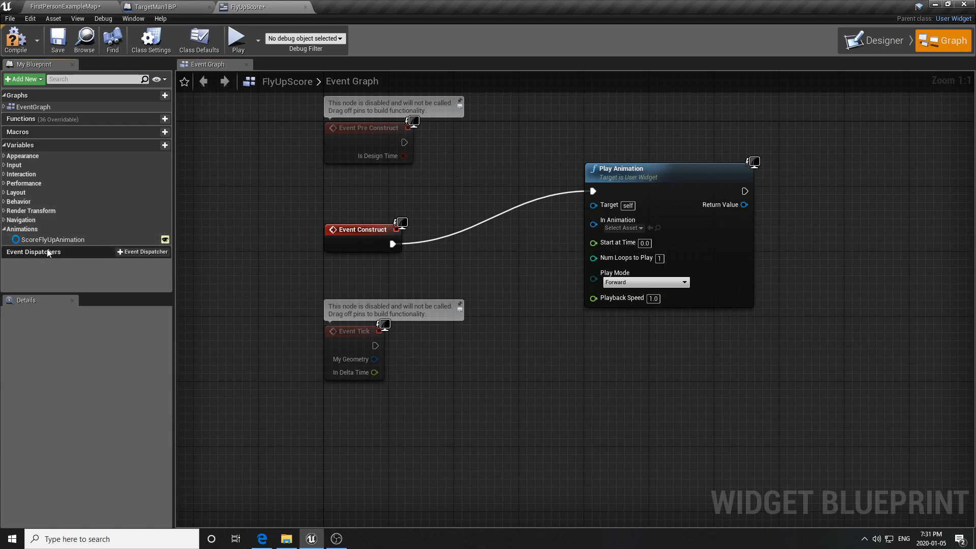
pyautogui.moveTo(32, 240); pyautogui.dragTo(474, 265)
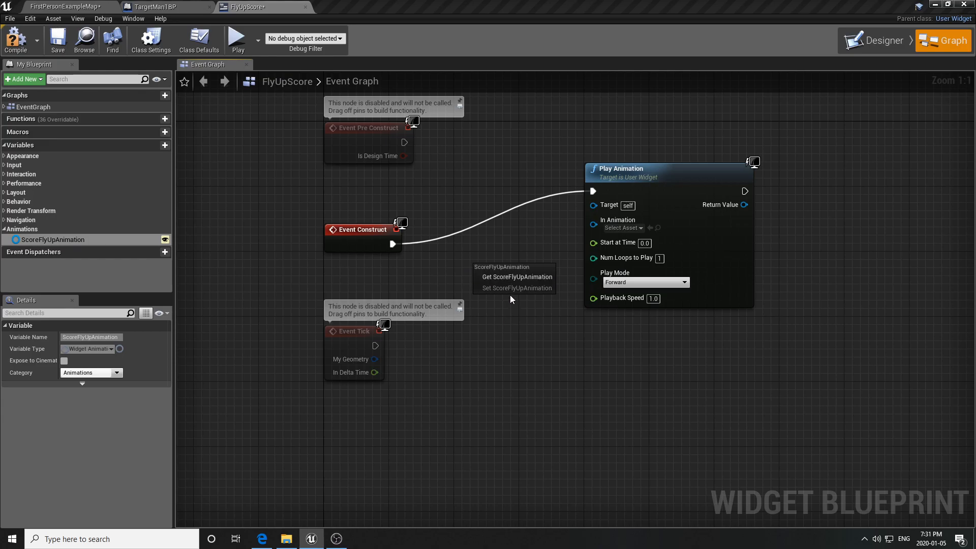
pyautogui.click(506, 276)
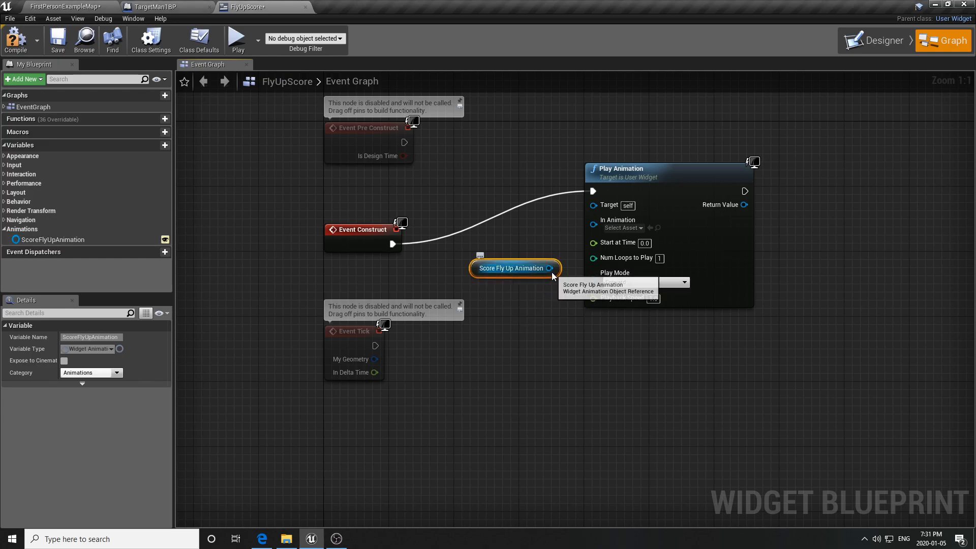
pyautogui.moveTo(550, 268); pyautogui.dragTo(593, 220)
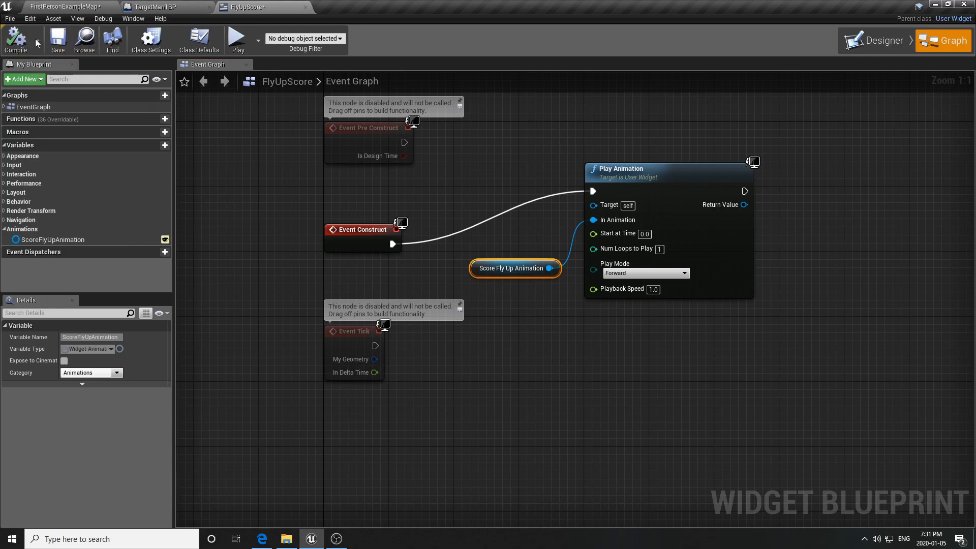
pyautogui.click(59, 43)
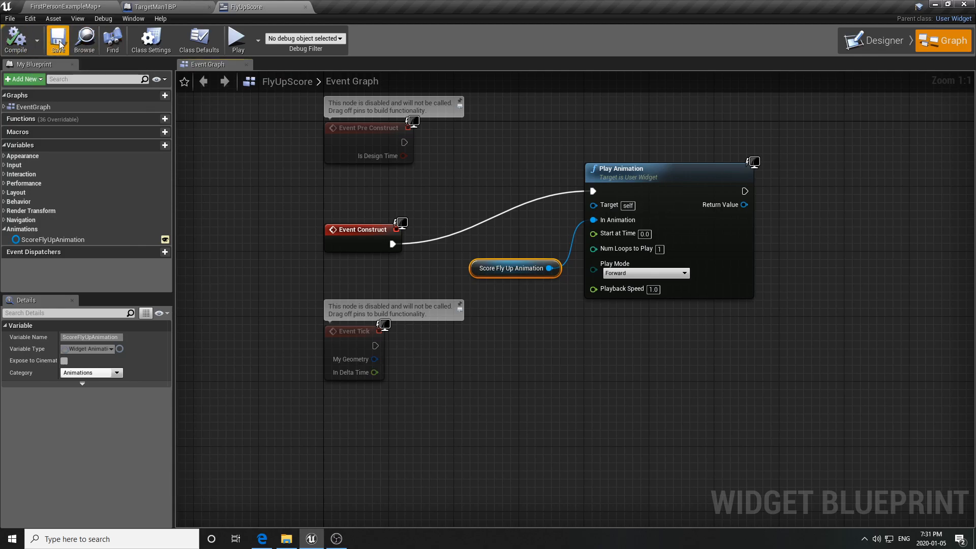
# - In TargetMan1BP's event graph, disconnect Spawn Emitter at Location from DestroyActor and move DestroyActor away to make room between them
pyautogui.click(169, 7)
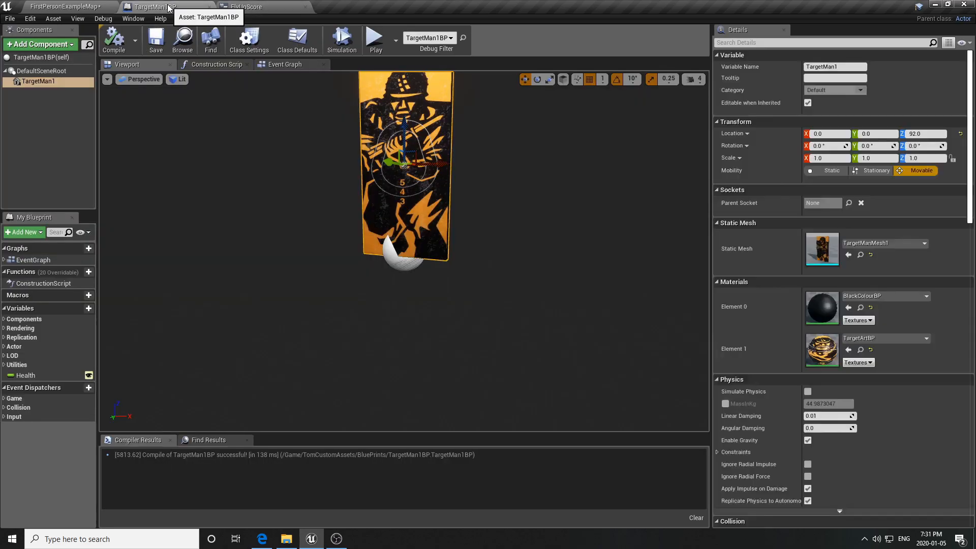
pyautogui.click(288, 65)
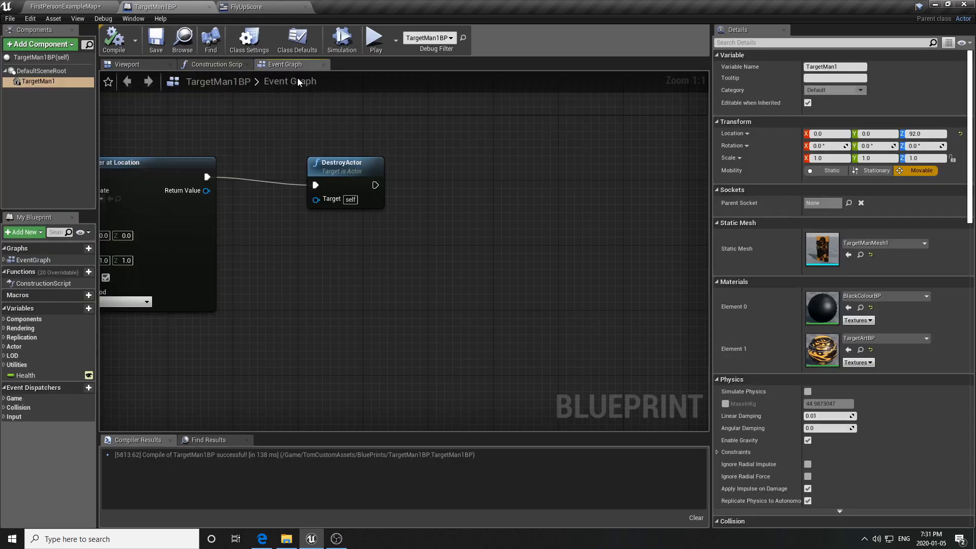
pyautogui.scroll(-7, 401, 250)
pyautogui.scroll(3, 401, 251)
pyautogui.moveTo(257, 262); pyautogui.dragTo(263, 311, button='right')
pyautogui.scroll(1, 264, 304)
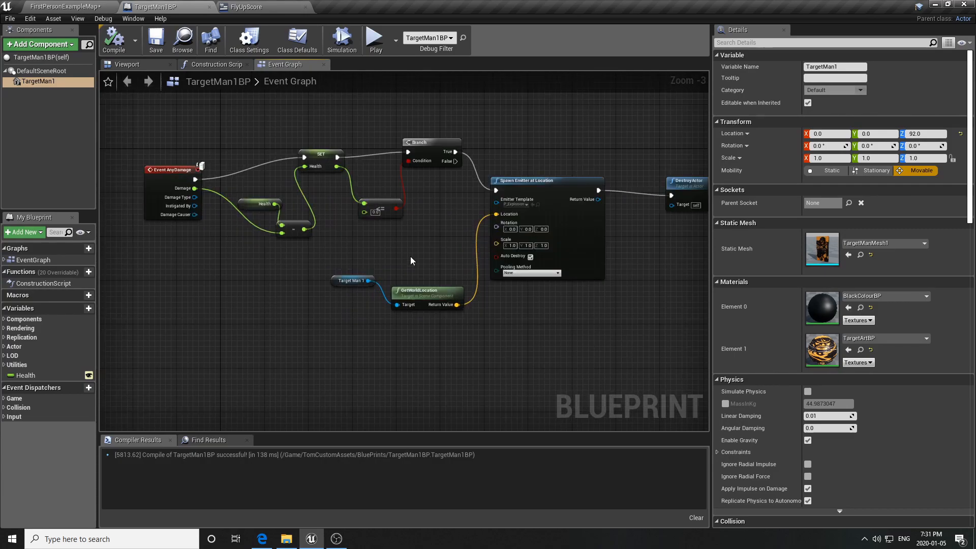
pyautogui.moveTo(652, 229); pyautogui.dragTo(398, 212, button='right')
pyautogui.scroll(2, 490, 226)
pyautogui.scroll(1, 482, 288)
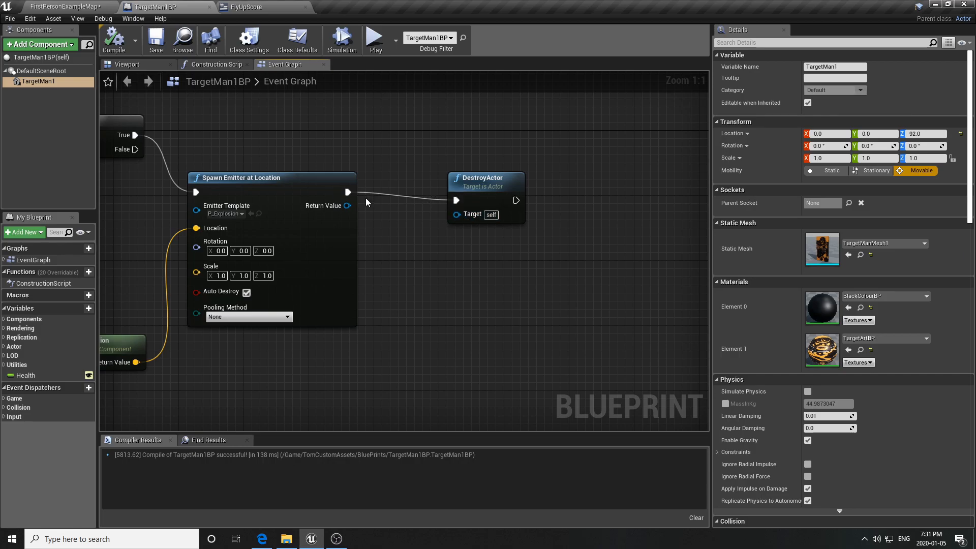
pyautogui.keyDown('alt'); pyautogui.click(346, 192); pyautogui.keyUp('alt')
pyautogui.moveTo(470, 179); pyautogui.dragTo(680, 179)
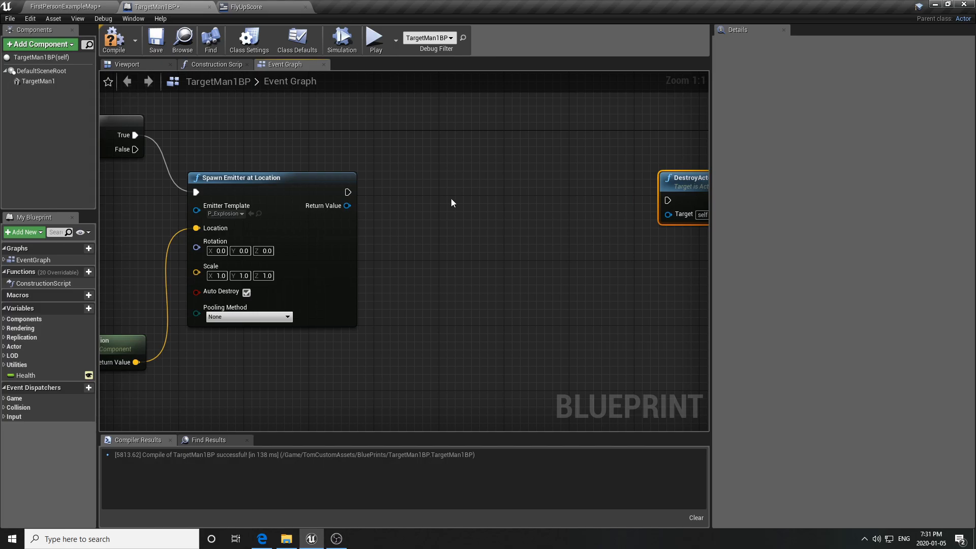
# - Add a Create Widget node driven by the execution output of Spawn Emitter at Location
pyautogui.moveTo(348, 192); pyautogui.dragTo(423, 196)
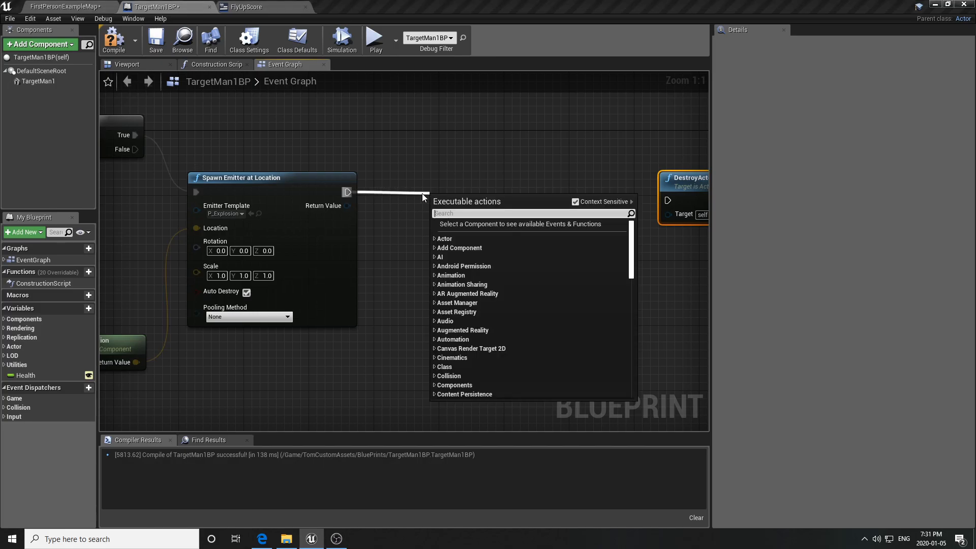
pyautogui.write('crat')
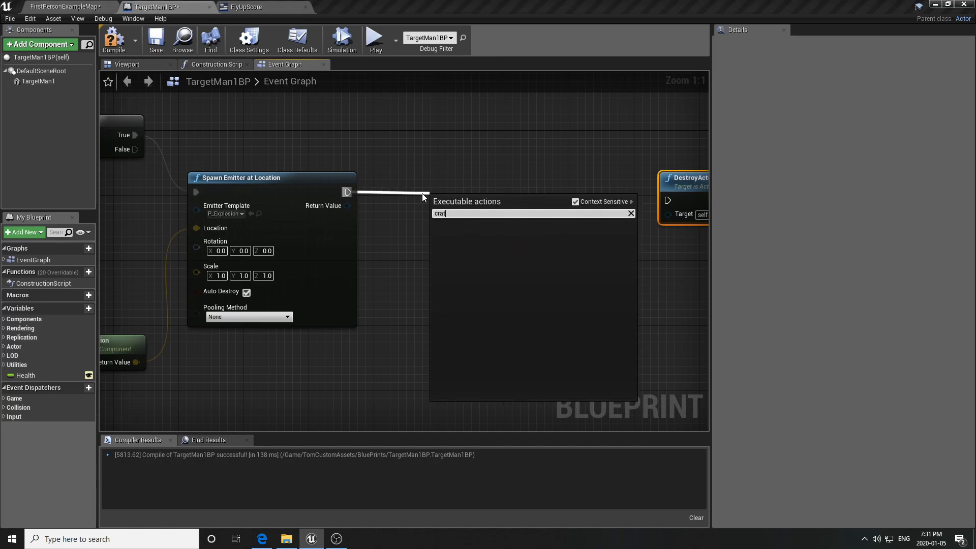
pyautogui.press('BackSpace')
pyautogui.press('BackSpace')
pyautogui.write('eat')
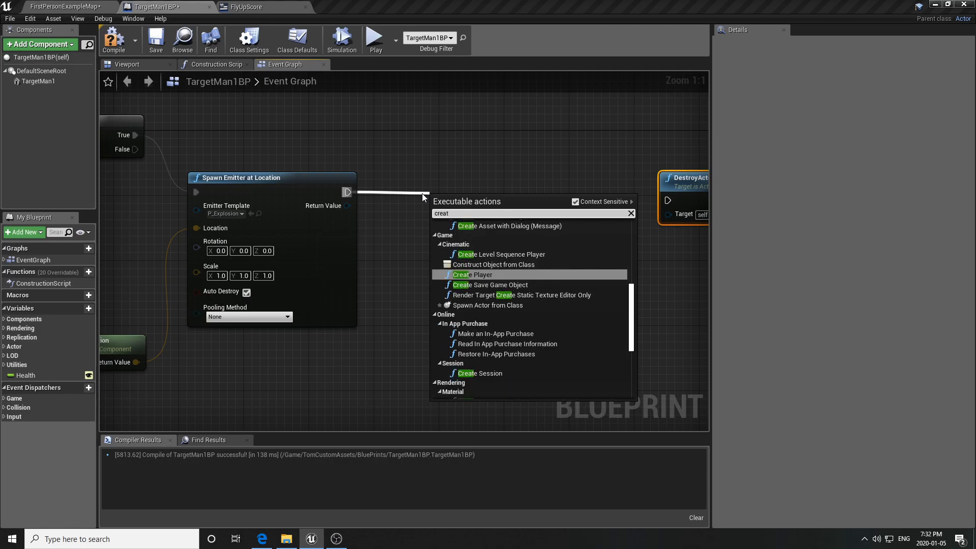
pyautogui.write('wid')
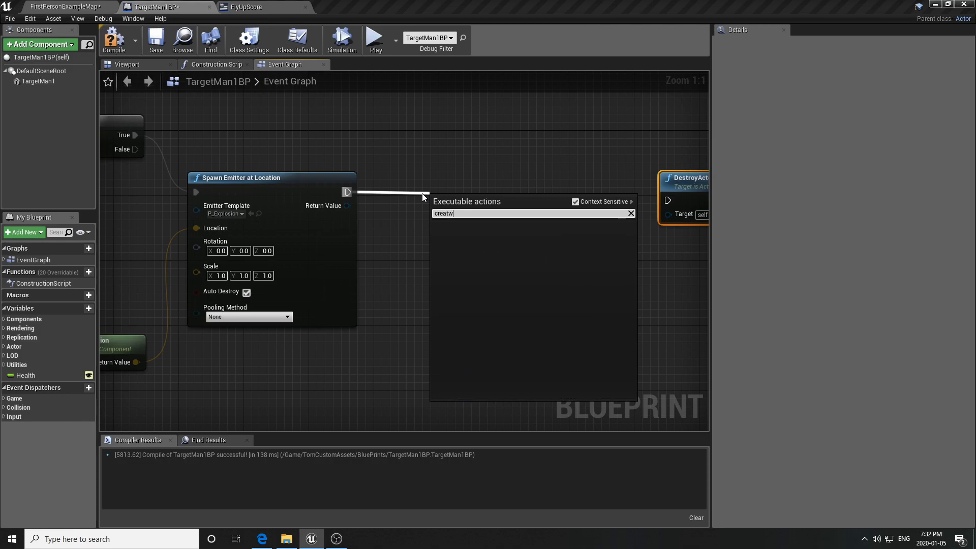
pyautogui.press('BackSpace')
pyautogui.press('BackSpace')
pyautogui.press('BackSpace')
pyautogui.write('ewid')
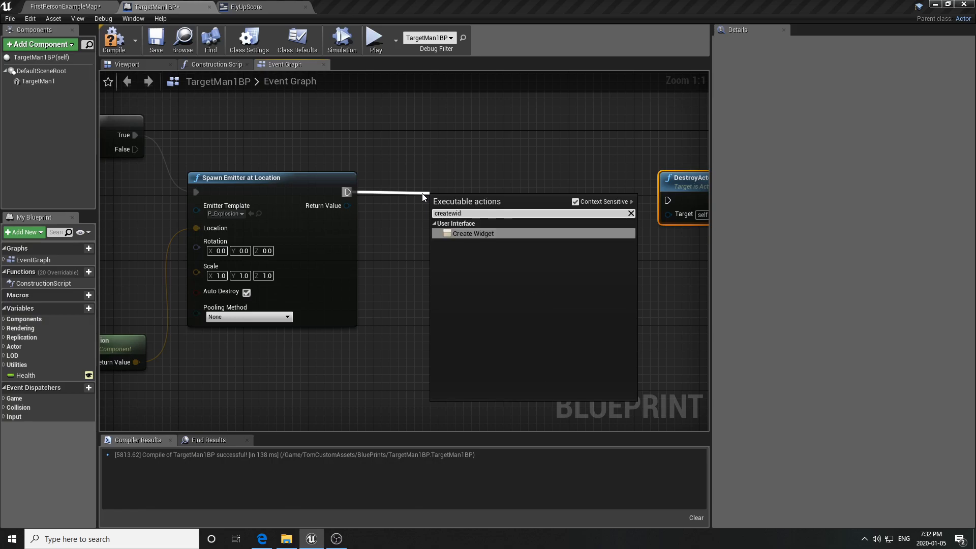
pyautogui.click(510, 233)
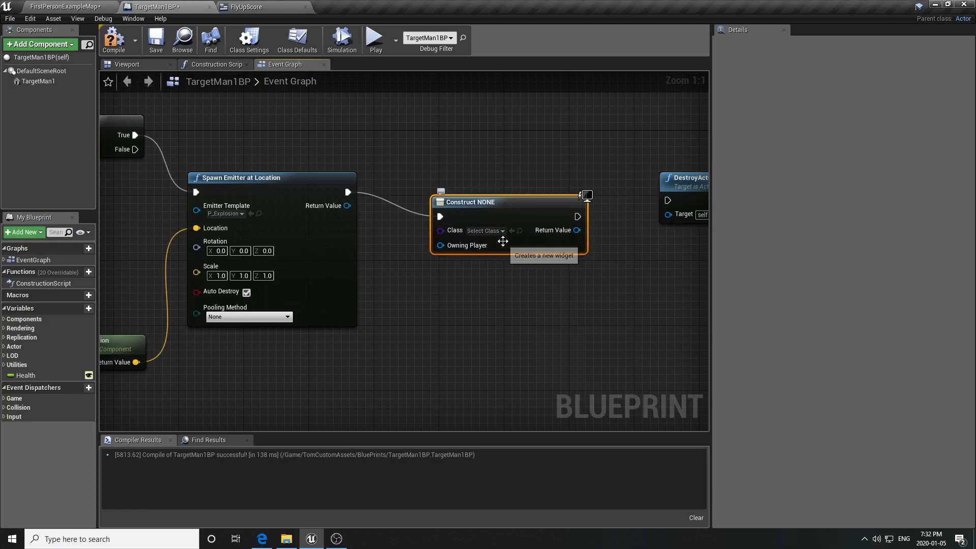
# - Set the Create Widget node's class to FlyUpScore and move the node up beside Spawn Emitter at Location
pyautogui.click(502, 232)
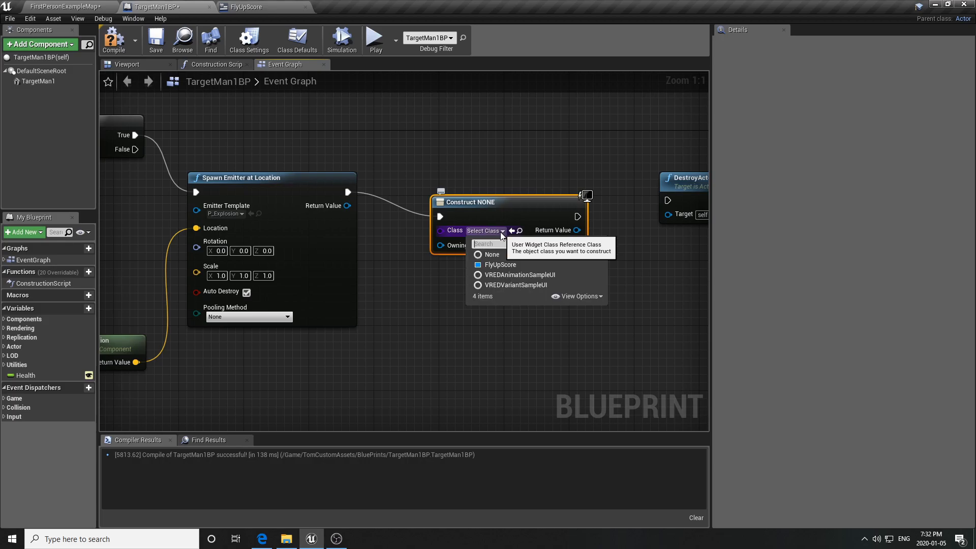
pyautogui.click(500, 265)
pyautogui.moveTo(541, 202); pyautogui.dragTo(509, 185)
pyautogui.moveTo(667, 235); pyautogui.dragTo(577, 230, button='right')
pyautogui.scroll(-1, 577, 234)
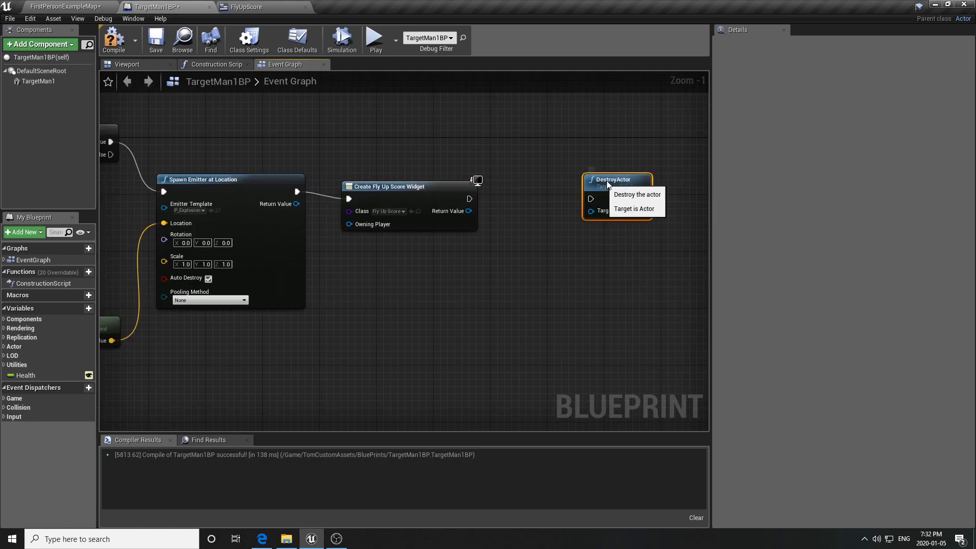
# - Move DestroyActor farther along and add an Add to Player Screen node driven by the Create Fly Up Score Widget node's execution output
pyautogui.moveTo(585, 185); pyautogui.dragTo(662, 177)
pyautogui.click(480, 208)
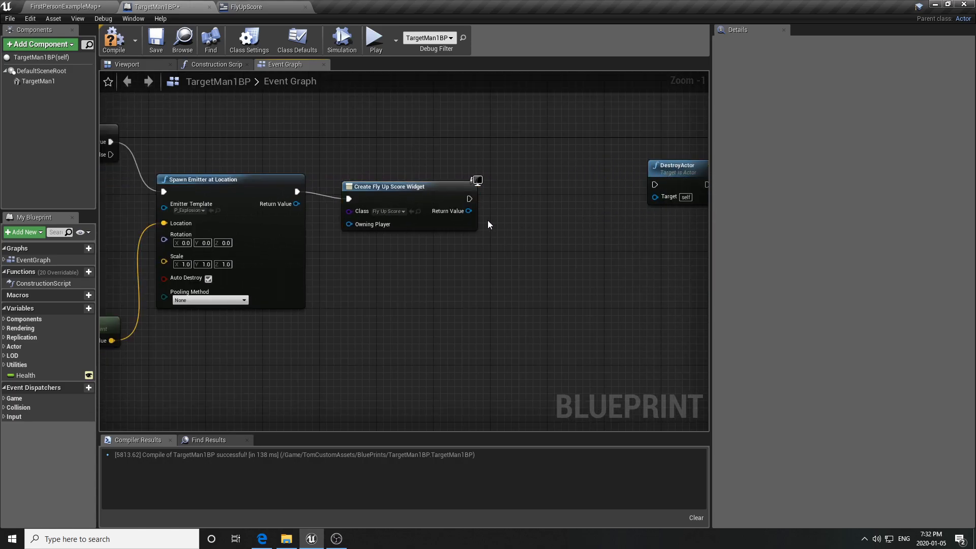
pyautogui.moveTo(468, 199); pyautogui.dragTo(526, 199)
pyautogui.write('addtoplay')
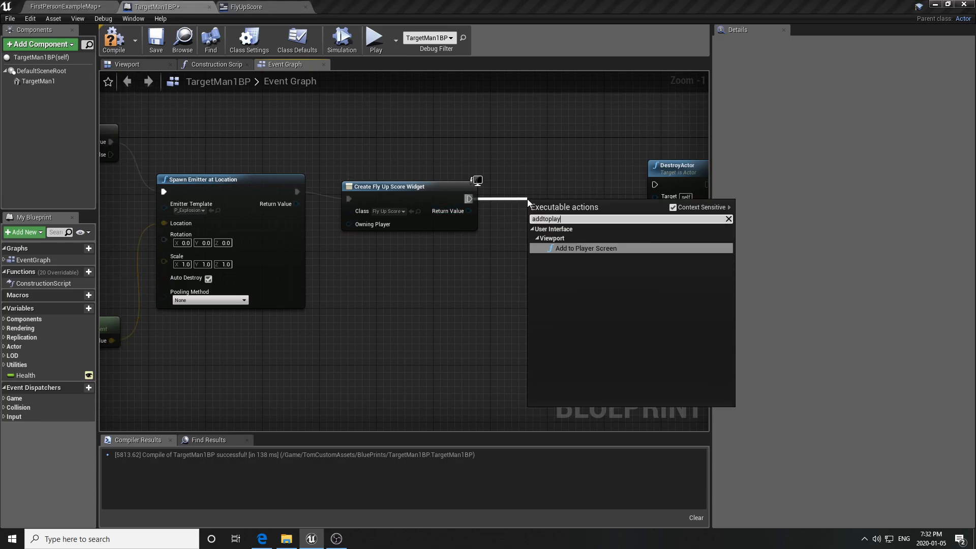
pyautogui.click(597, 249)
pyautogui.moveTo(583, 211); pyautogui.dragTo(590, 162)
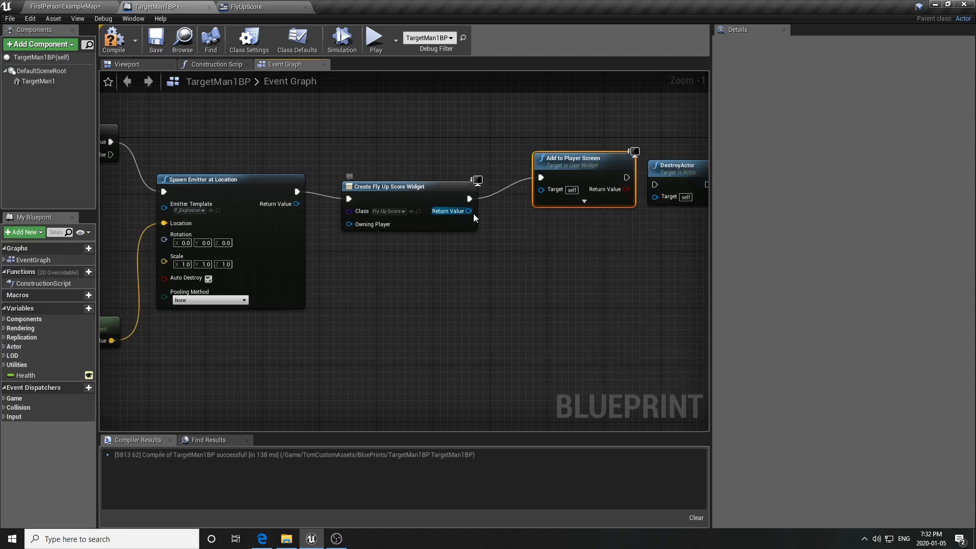
# - Connect the created widget's Return Value to Add to Player Screen's Target, link its execution output to DestroyActor, and compile and save TargetMan1BP
pyautogui.moveTo(469, 211); pyautogui.dragTo(540, 191)
pyautogui.moveTo(611, 251); pyautogui.dragTo(487, 192, button='right')
pyautogui.moveTo(504, 188); pyautogui.dragTo(553, 172)
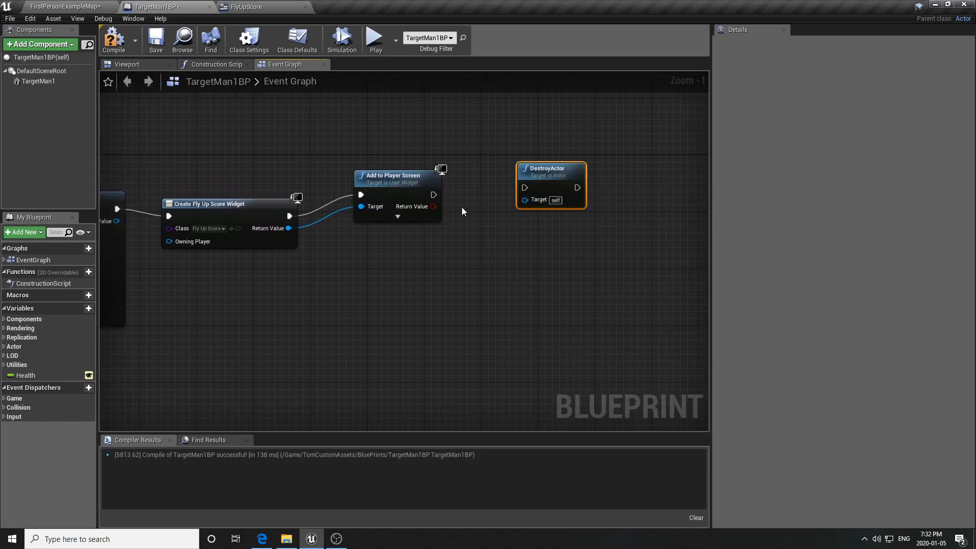
pyautogui.moveTo(433, 194); pyautogui.dragTo(524, 188)
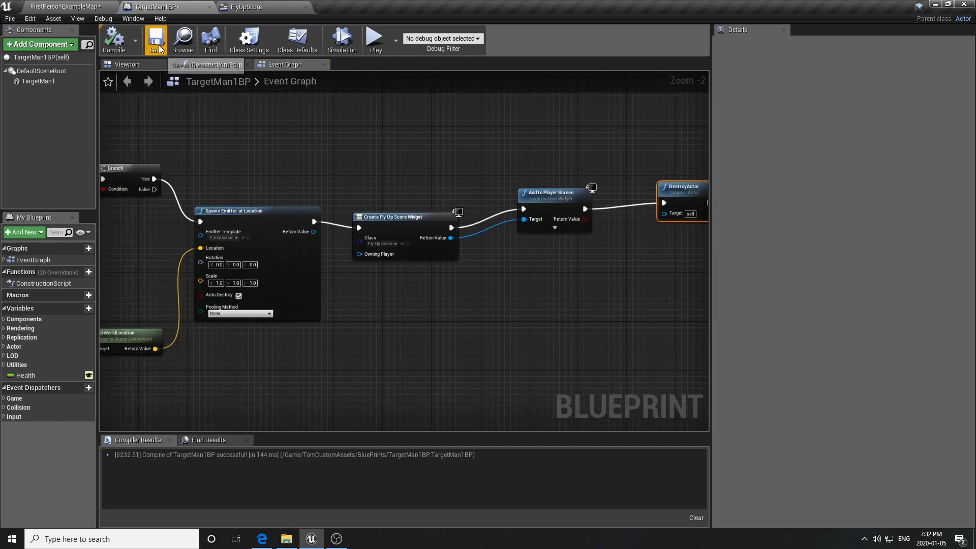
pyautogui.click(159, 49)
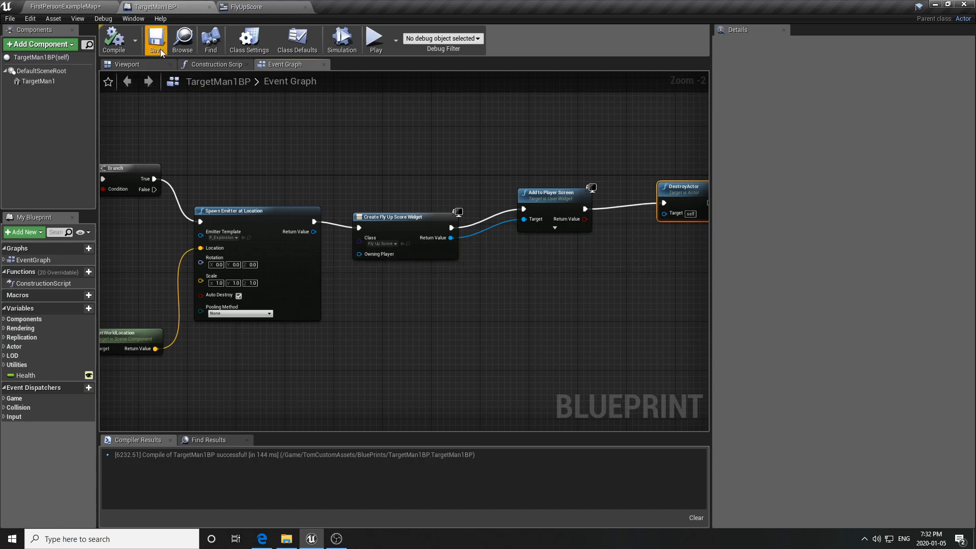
# - In FirstPersonExampleMap, replace the existing target man with a new TargetMan1BP instance placed on the arena floor
pyautogui.click(71, 8)
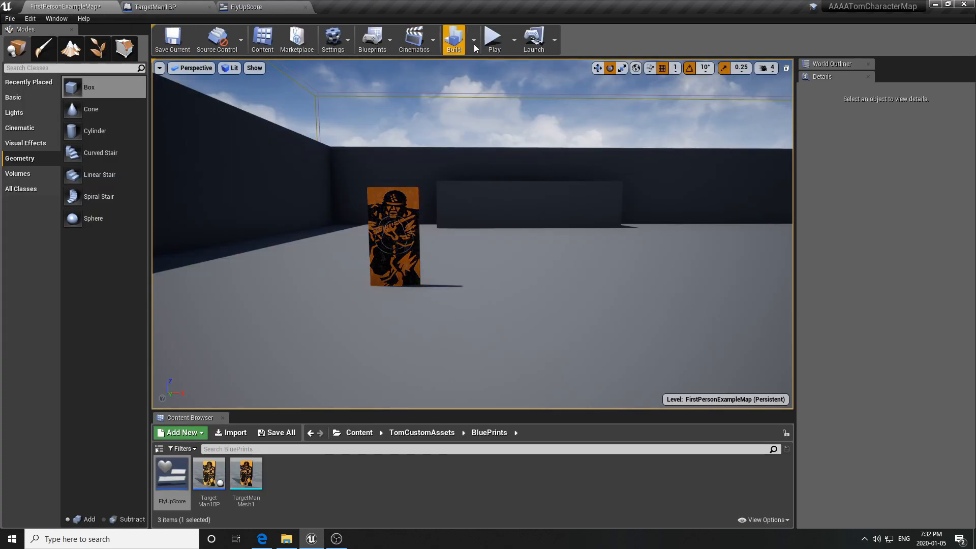
pyautogui.click(382, 202)
pyautogui.press('Delete')
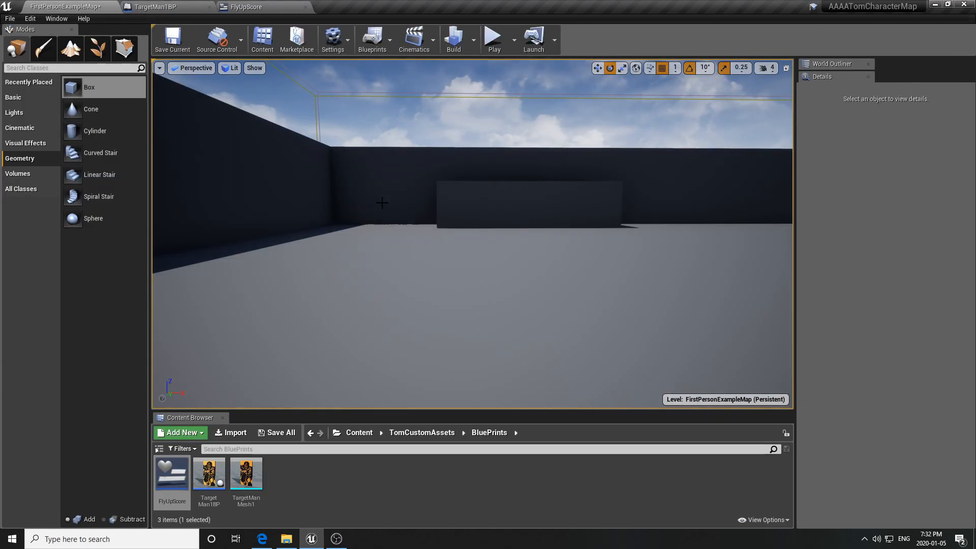
pyautogui.moveTo(209, 472); pyautogui.dragTo(441, 292)
pyautogui.press('Escape')
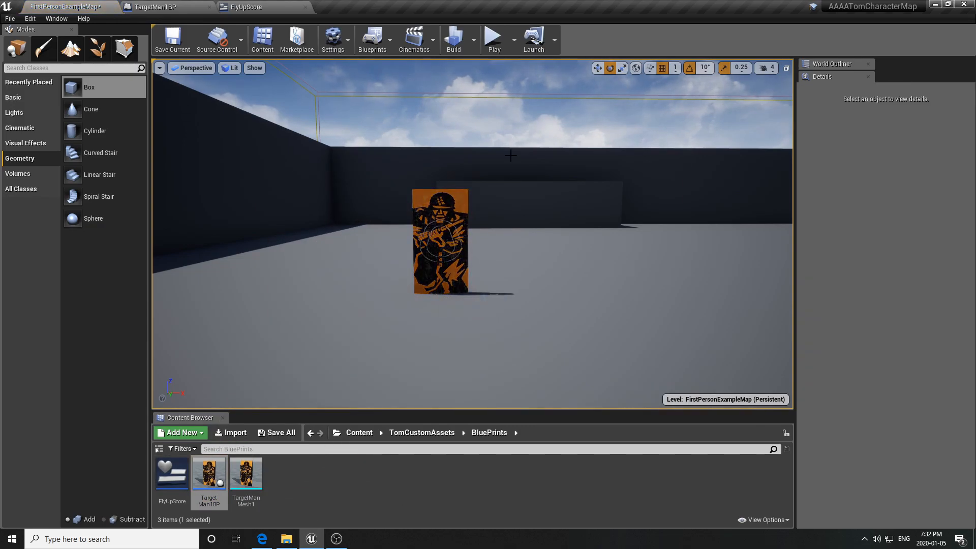
# - Play the level, shoot the target man to test the fly-up score, and stop the play session
pyautogui.click(495, 40)
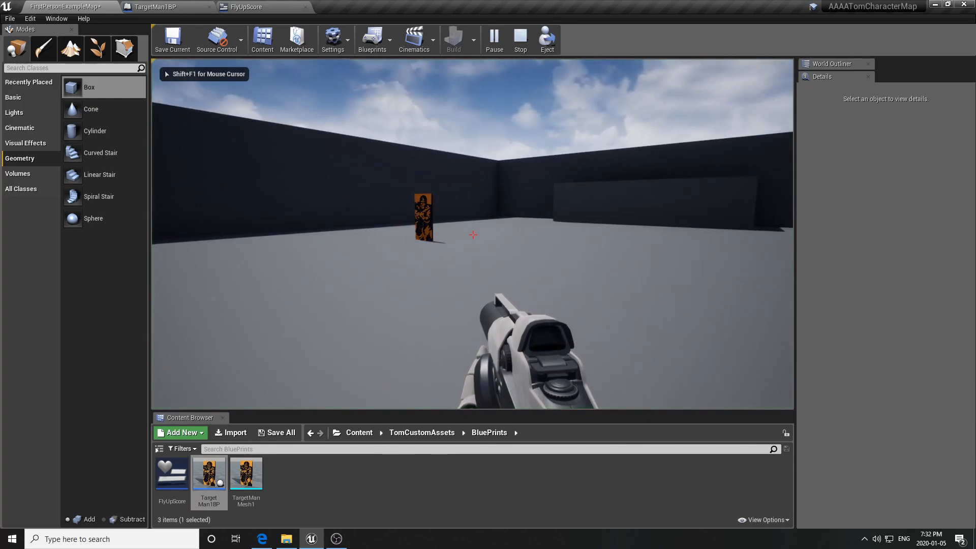
pyautogui.click(473, 235)
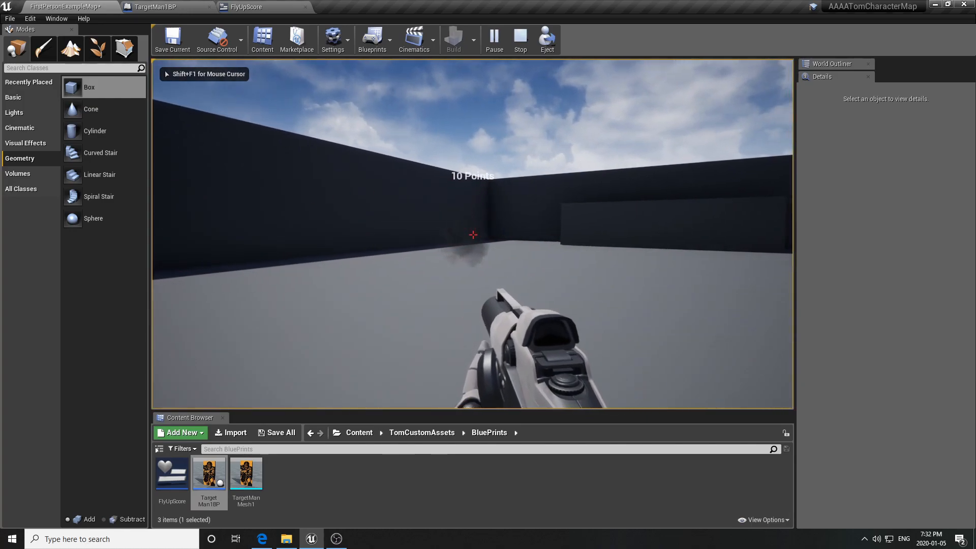
pyautogui.press('s')
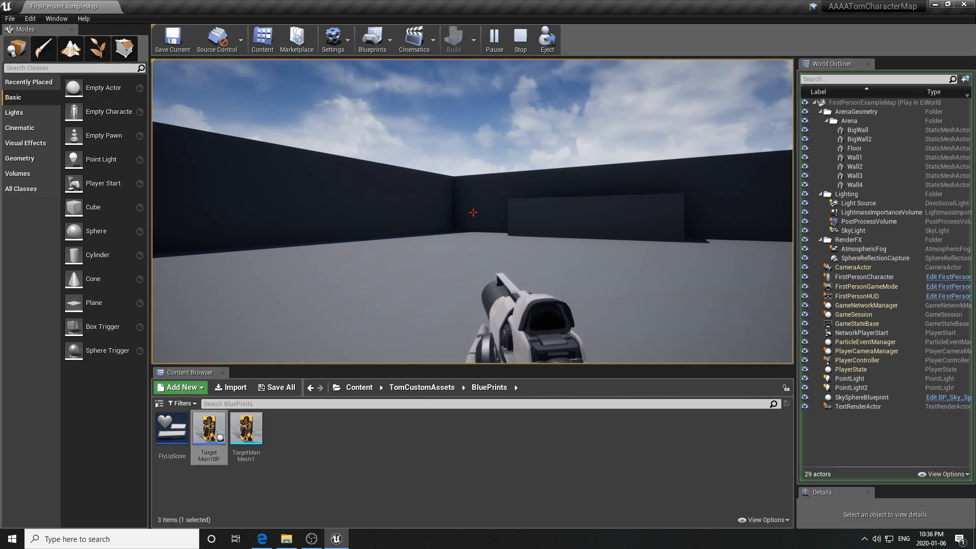
pyautogui.press('Escape')
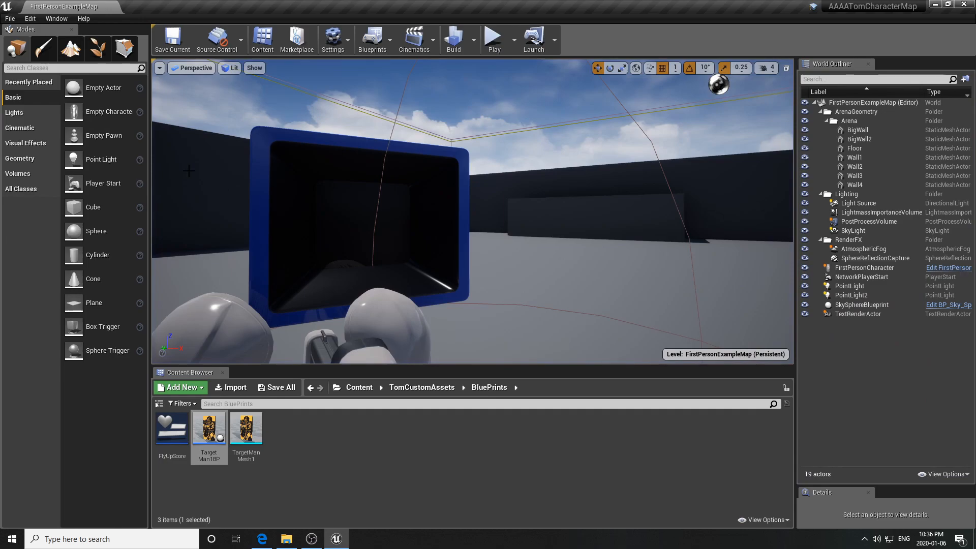
# - Open the FirstPersonGameMode blueprint from the Content/FirstPersonBP/Blueprints folder
pyautogui.click(358, 388)
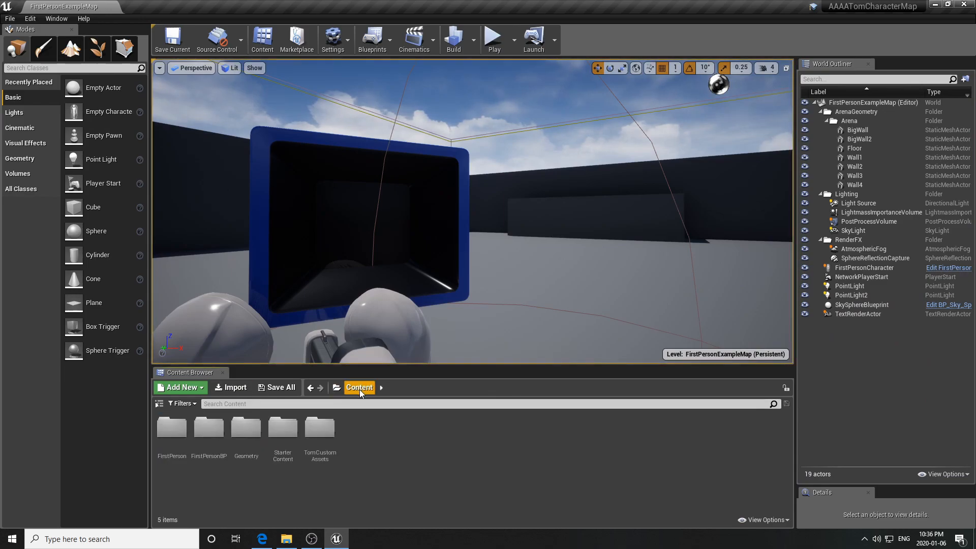
pyautogui.doubleClick(213, 438)
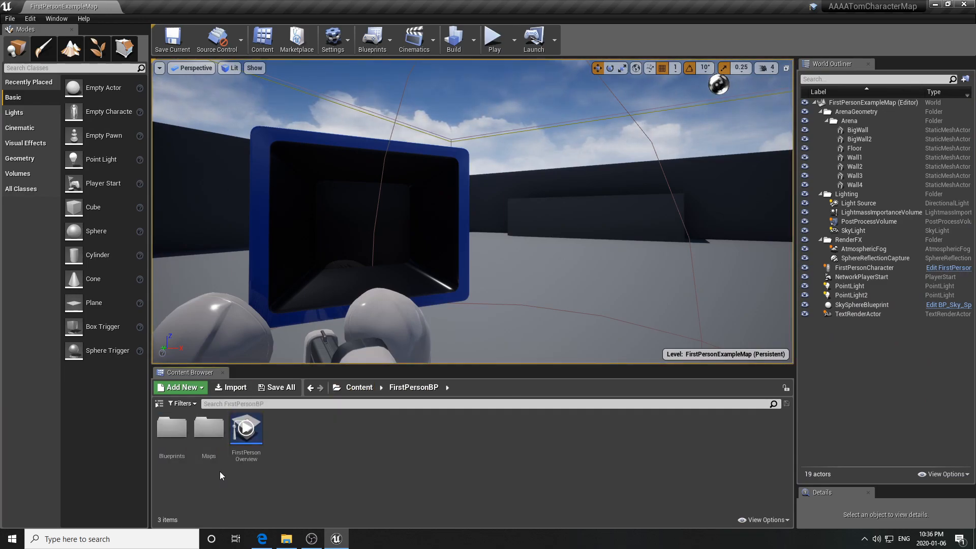
pyautogui.doubleClick(182, 437)
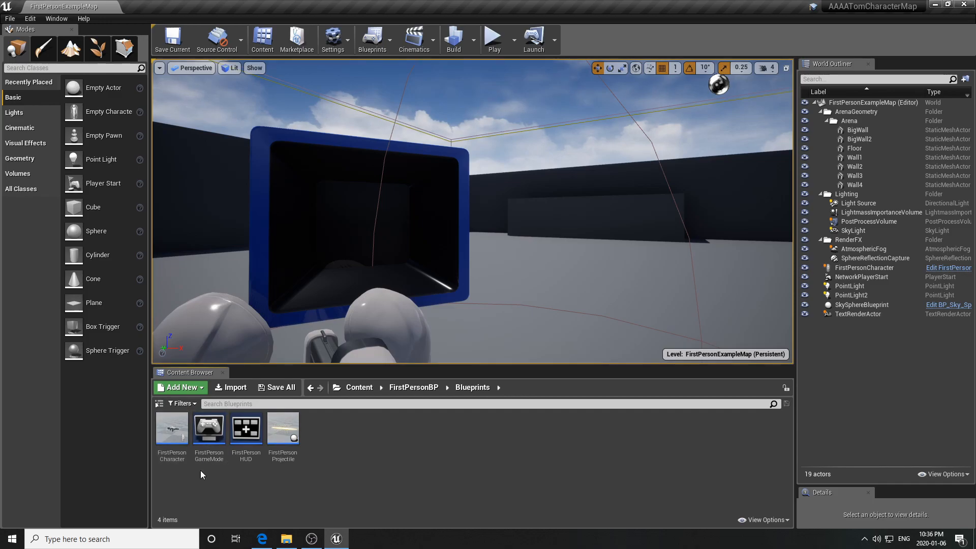
pyautogui.click(208, 454)
pyautogui.doubleClick(208, 453)
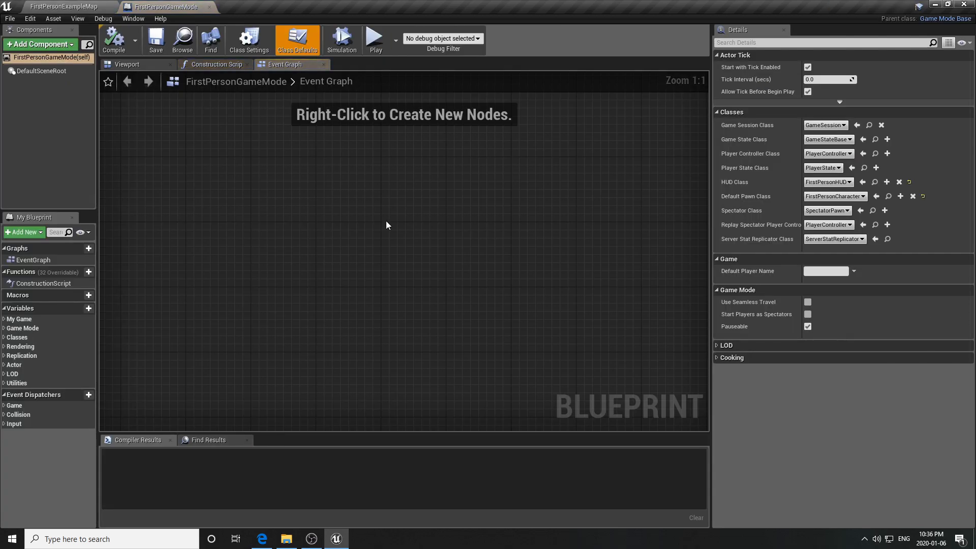
# - Add a custom event named AddPoints to FirstPersonGameMode's event graph
pyautogui.scroll(8, 404, 256)
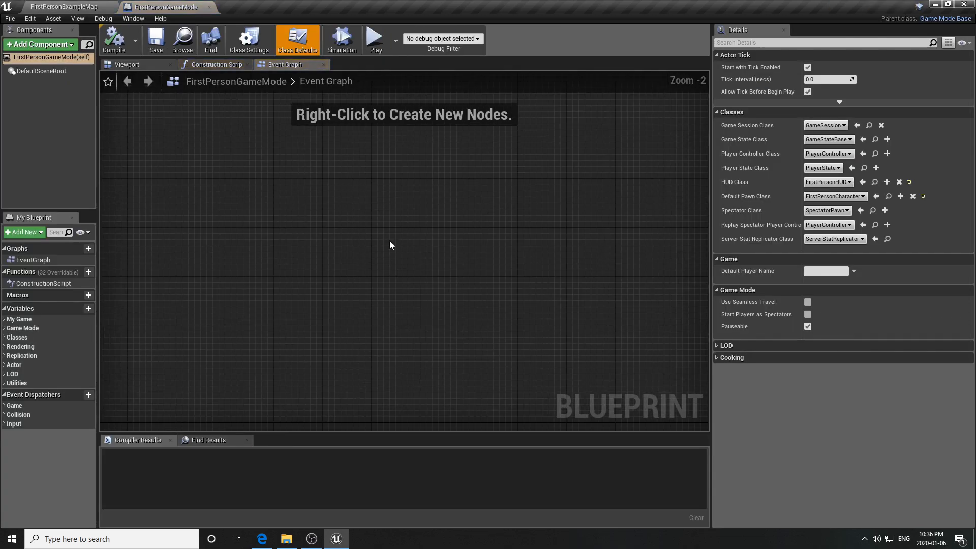
pyautogui.rightClick(303, 204)
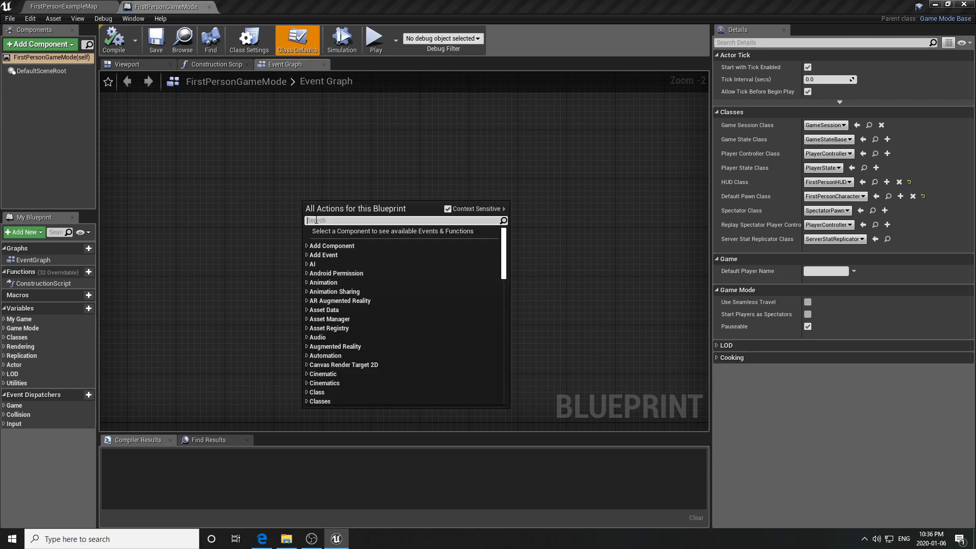
pyautogui.write('addcustom')
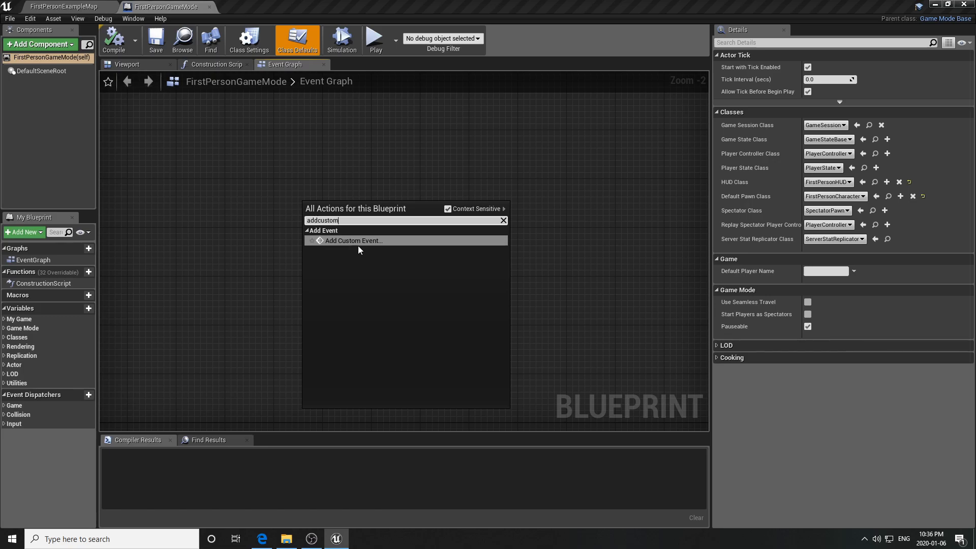
pyautogui.click(357, 243)
pyautogui.scroll(2, 346, 223)
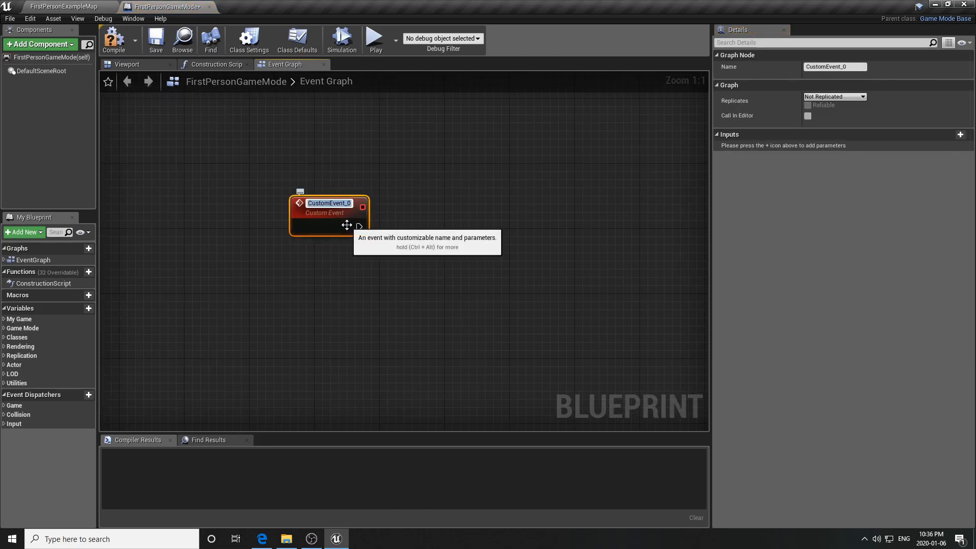
pyautogui.write('AddPoints')
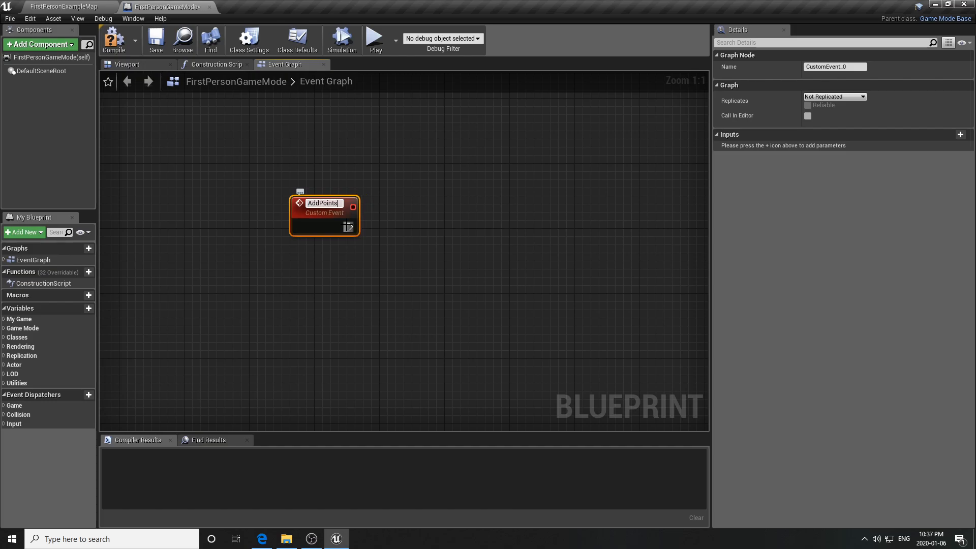
pyautogui.press('Return')
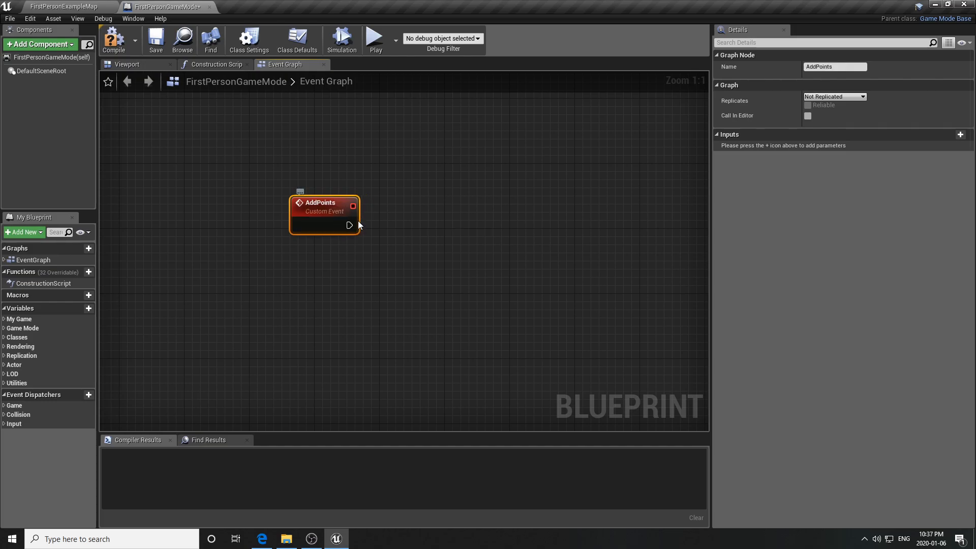
pyautogui.doubleClick(344, 202)
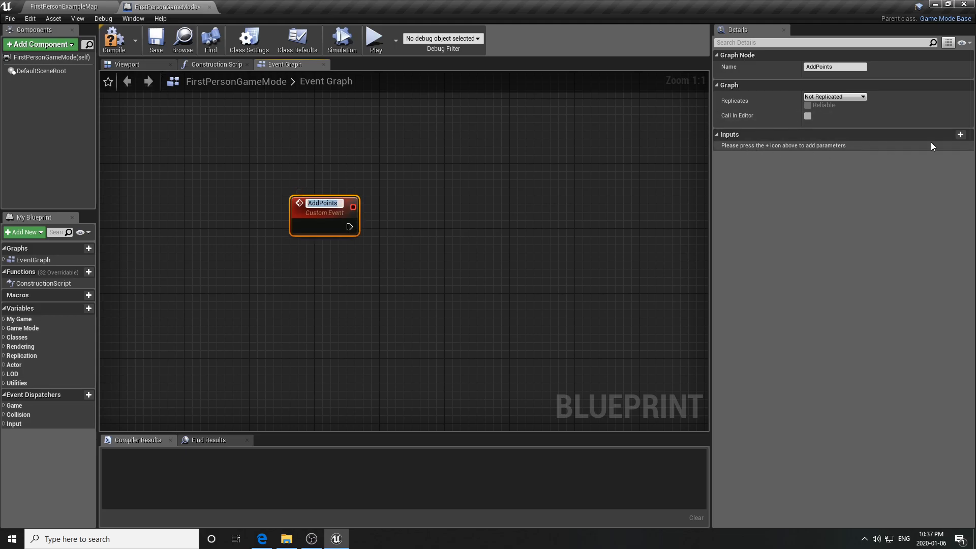
pyautogui.press('Return')
# - Give the AddPoints event an Integer input parameter named AddPoint
pyautogui.click(962, 138)
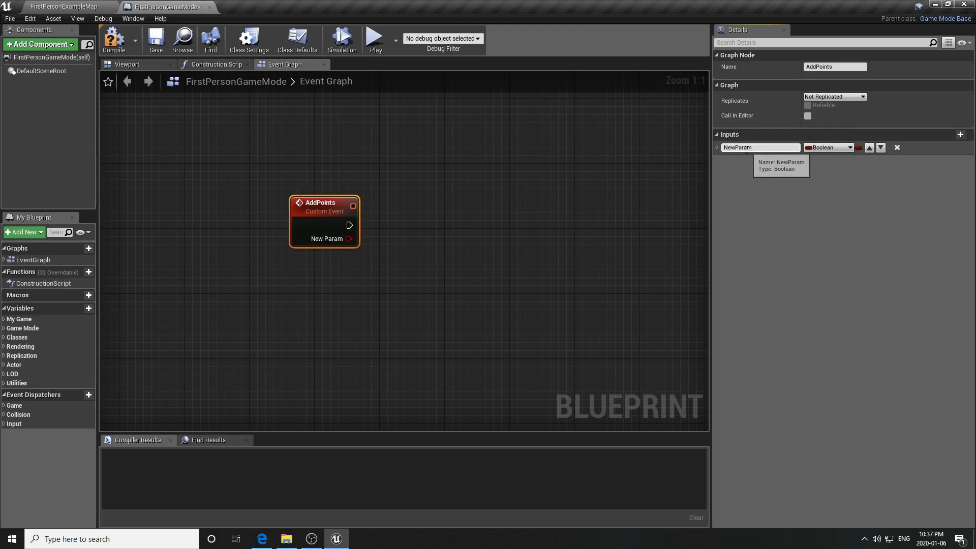
pyautogui.click(723, 148)
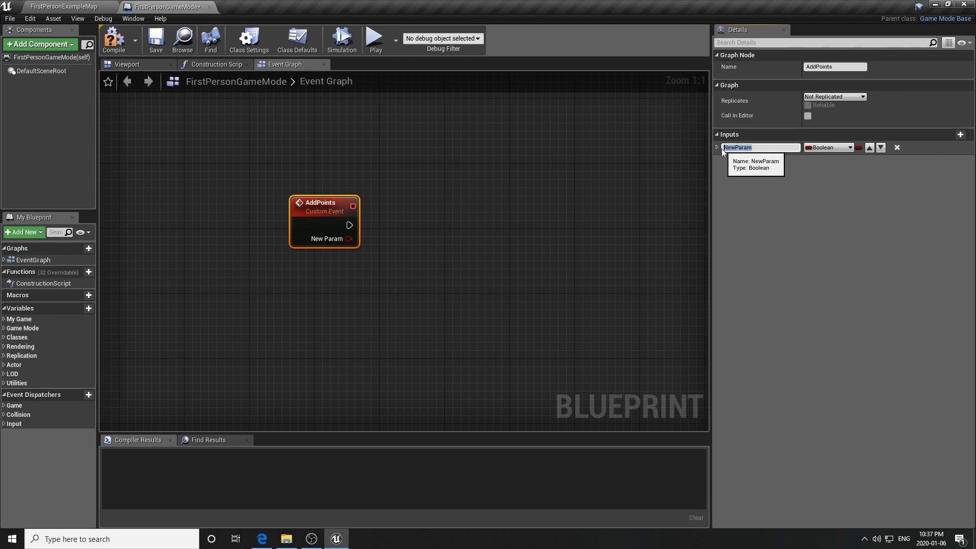
pyautogui.press('Return')
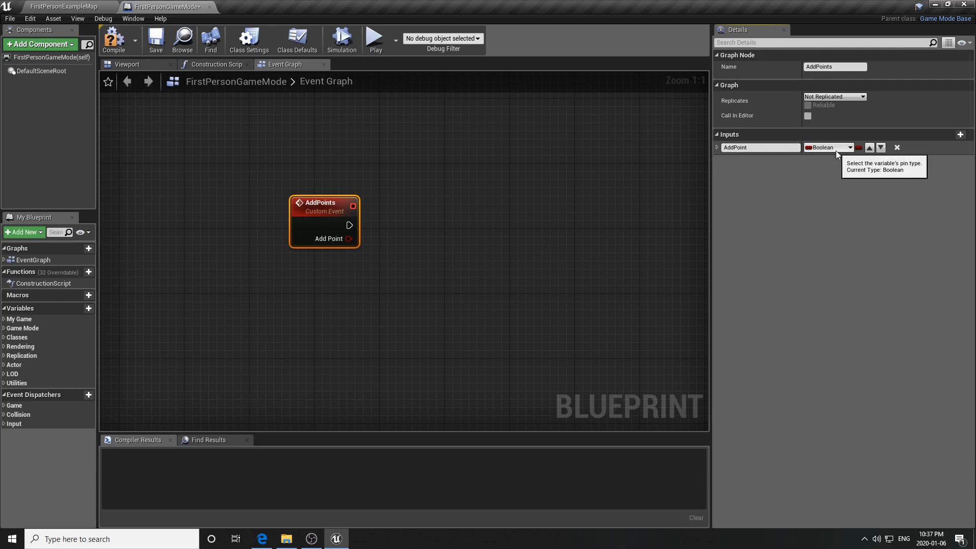
pyautogui.click(849, 148)
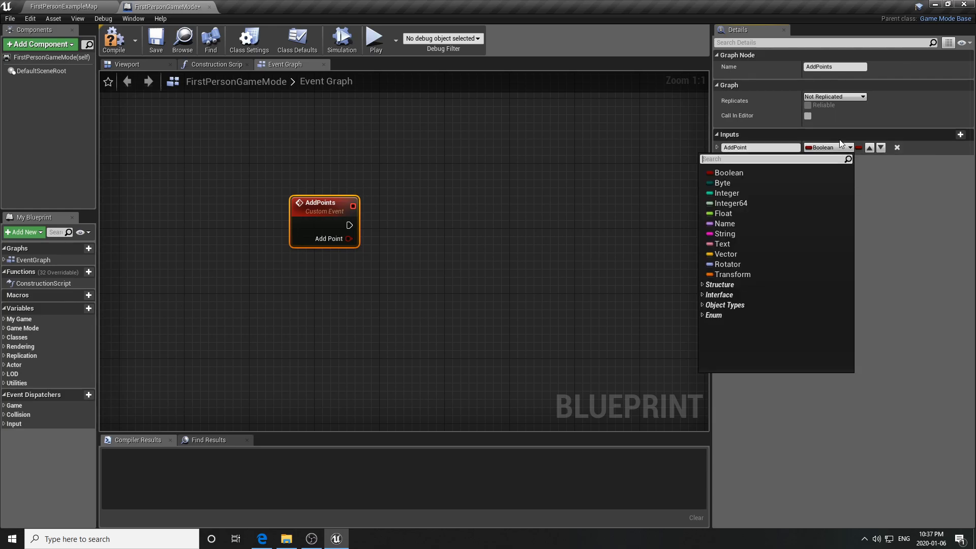
pyautogui.click(724, 193)
pyautogui.click(357, 293)
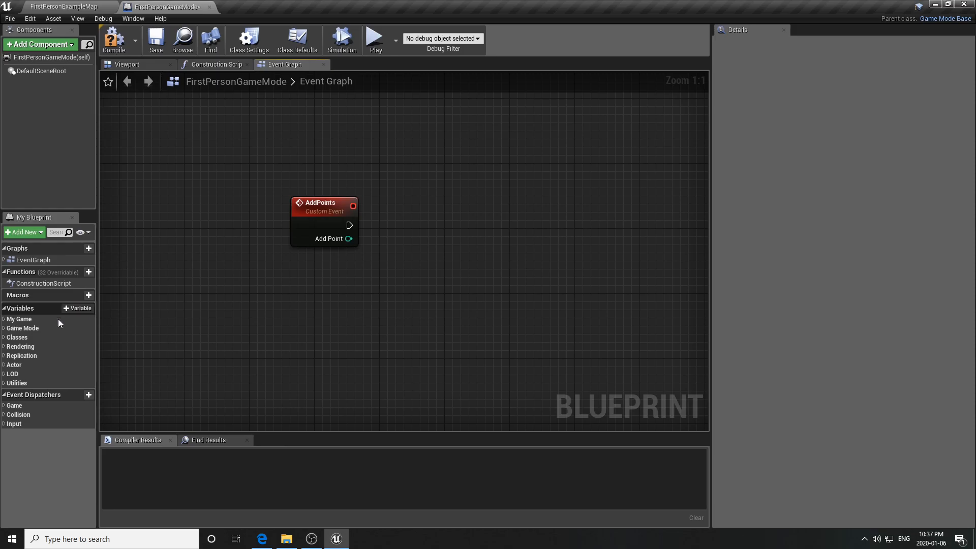
# - Create an Integer variable named TargetScore in FirstPersonGameMode, then compile and save the blueprint
pyautogui.click(84, 308)
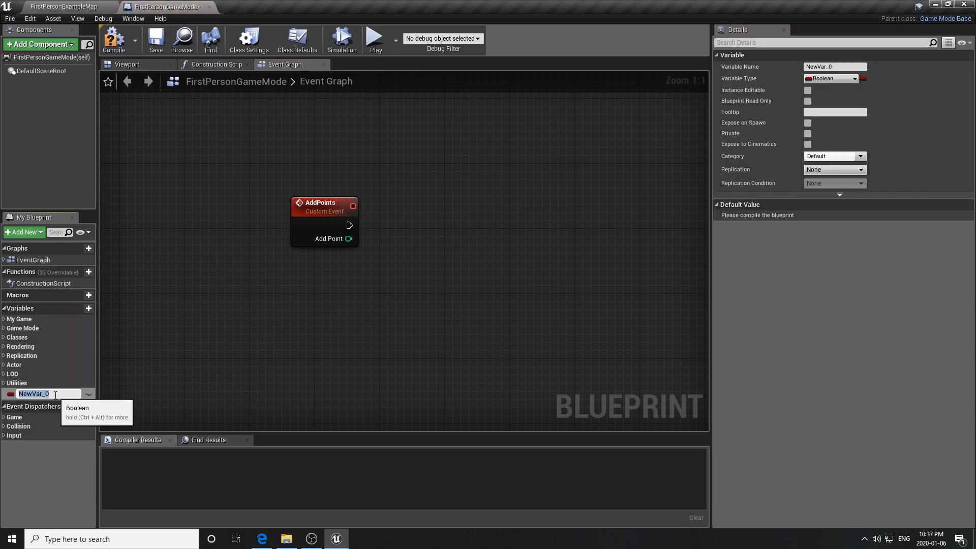
pyautogui.write('T')
pyautogui.press('Return')
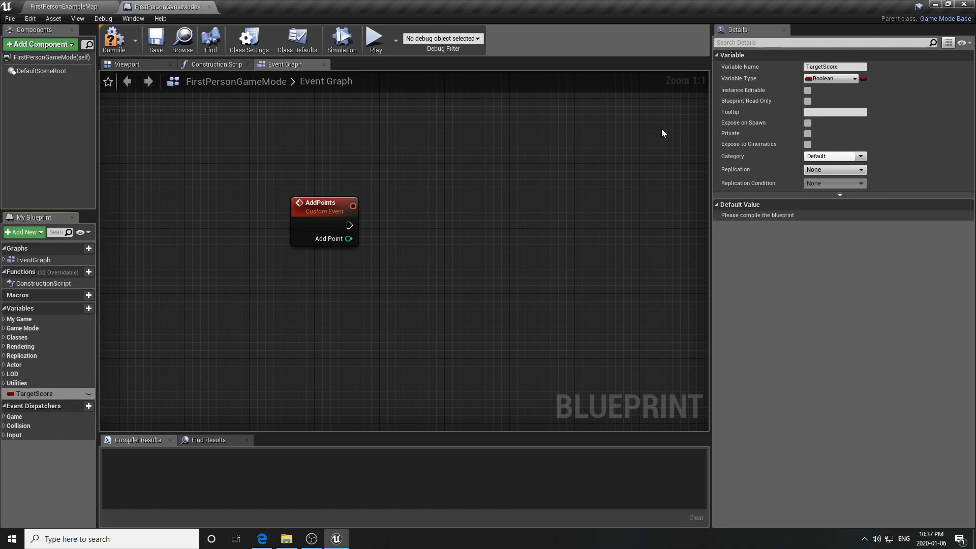
pyautogui.click(851, 79)
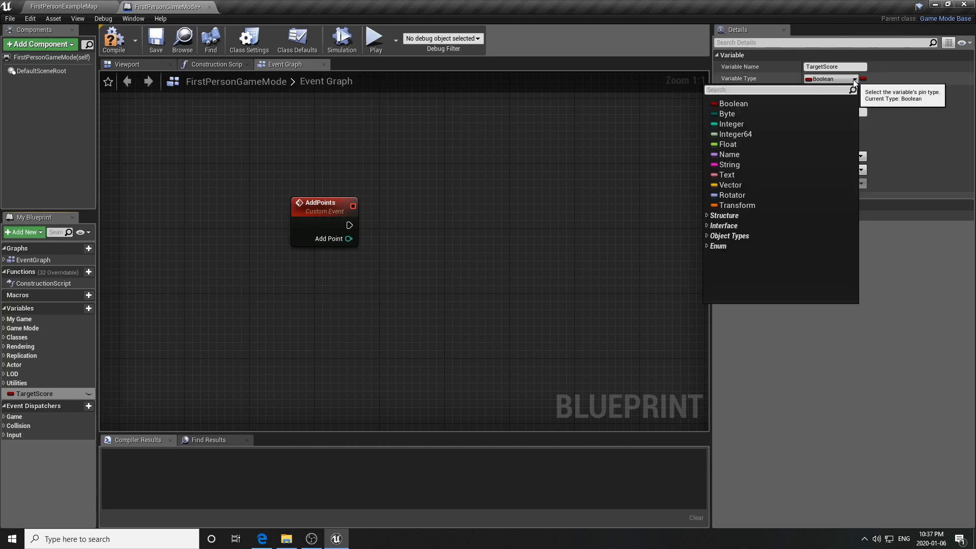
pyautogui.click(727, 124)
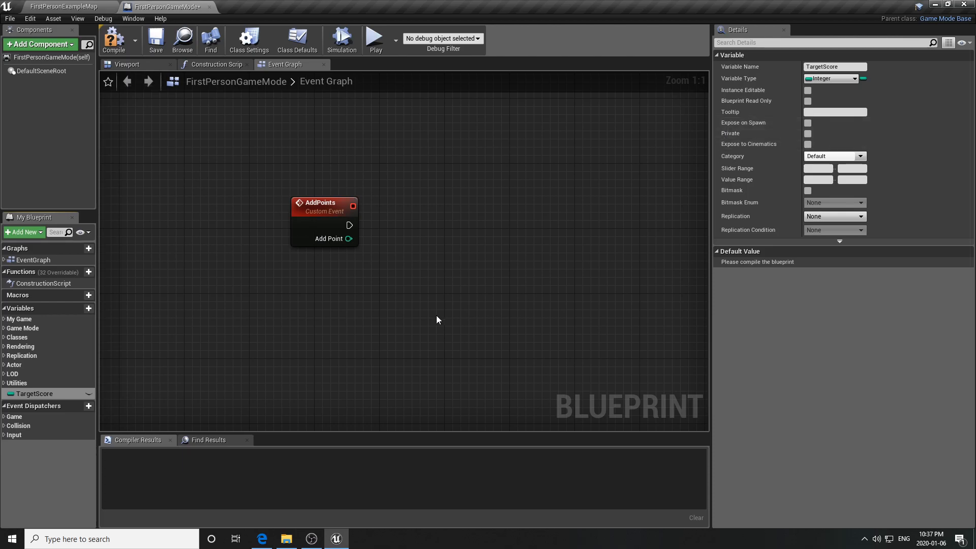
pyautogui.click(114, 39)
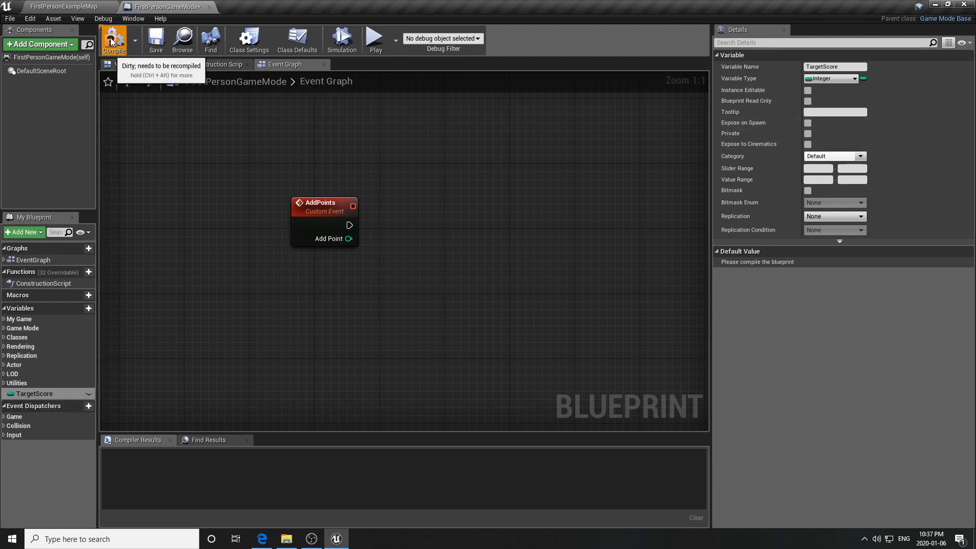
pyautogui.click(156, 40)
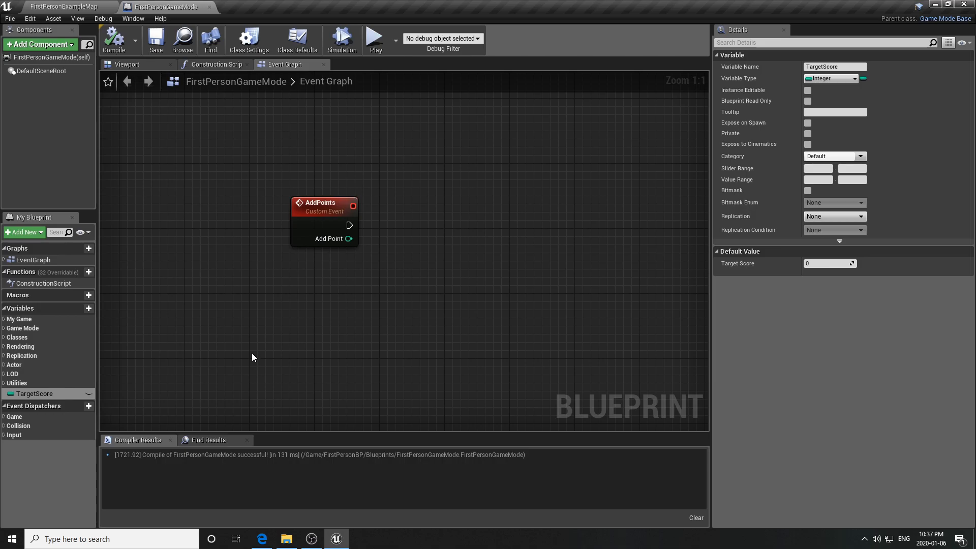
# - Add a Target Score getter to the event graph and feed it into an integer + integer node placed beside AddPoints
pyautogui.moveTo(40, 392); pyautogui.dragTo(481, 265)
pyautogui.click(386, 296)
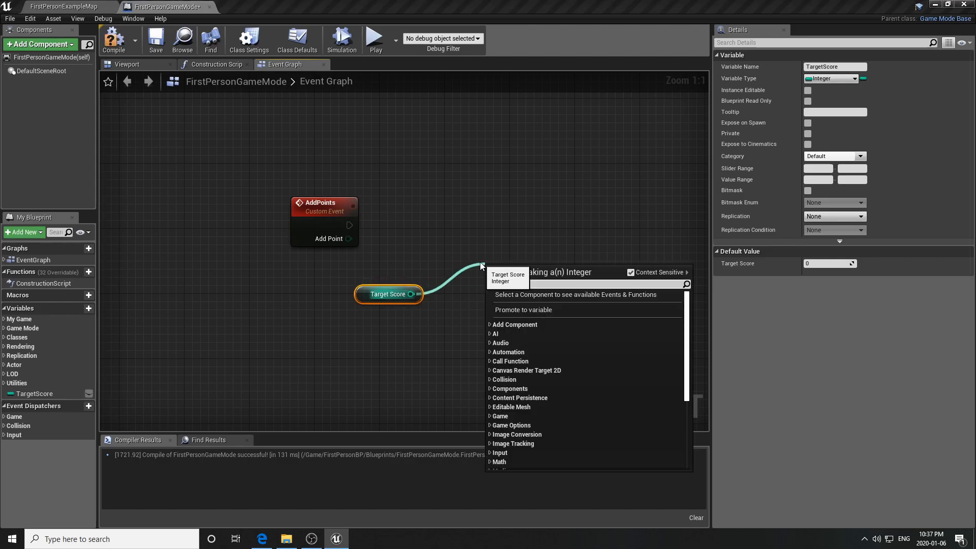
pyautogui.write('+')
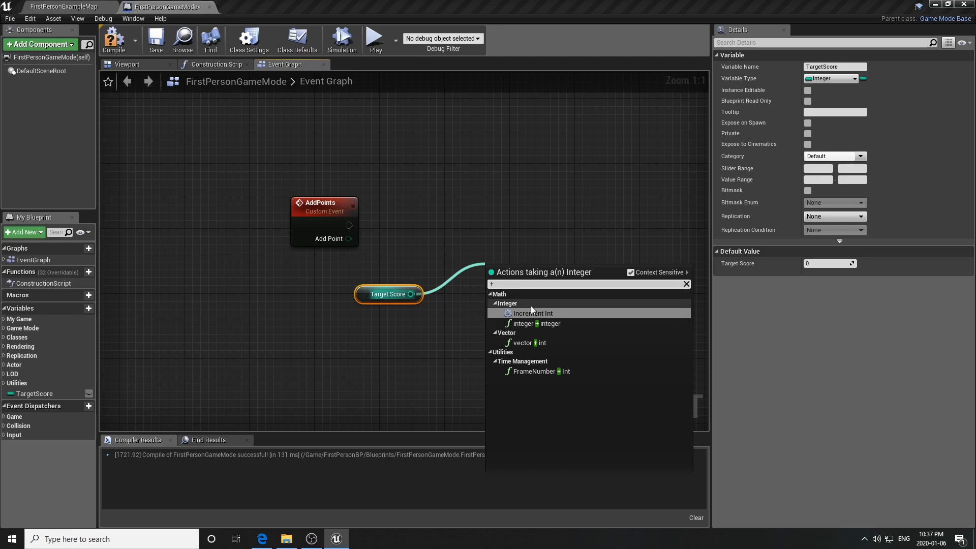
pyautogui.click(537, 324)
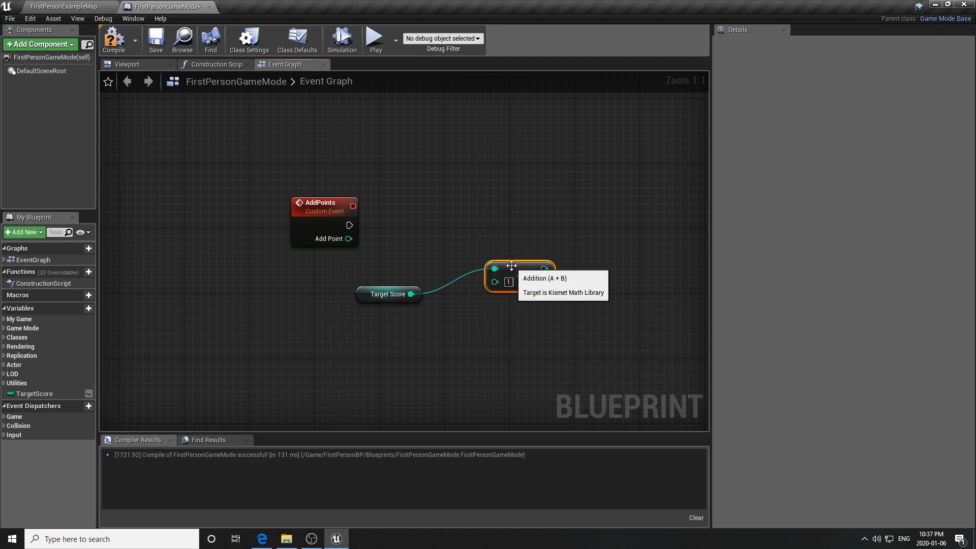
pyautogui.moveTo(511, 265); pyautogui.dragTo(504, 248)
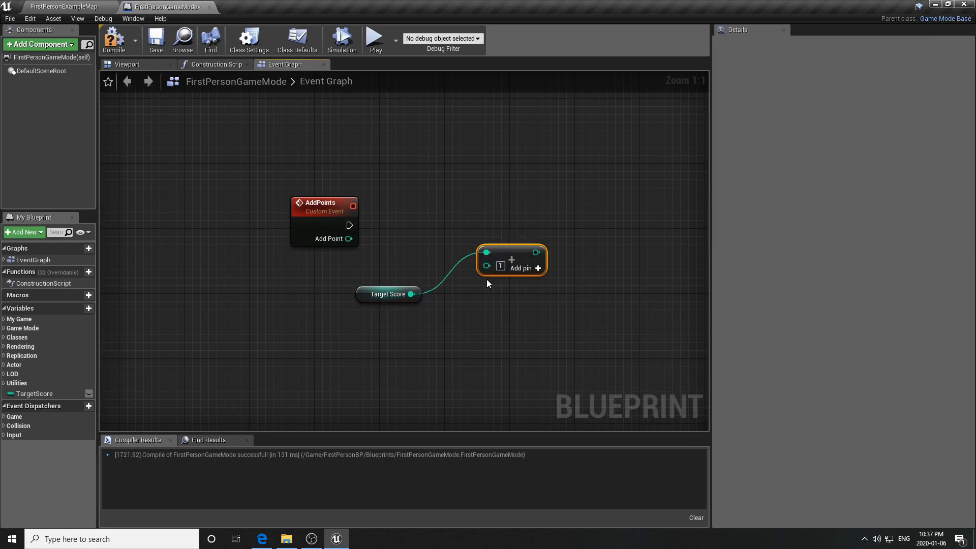
# - Rewire the addition node so Add Point feeds its first input and Target Score its second
pyautogui.keyDown('alt'); pyautogui.click(412, 294); pyautogui.keyUp('alt')
pyautogui.moveTo(411, 294); pyautogui.dragTo(486, 269)
pyautogui.moveTo(349, 239); pyautogui.dragTo(504, 232)
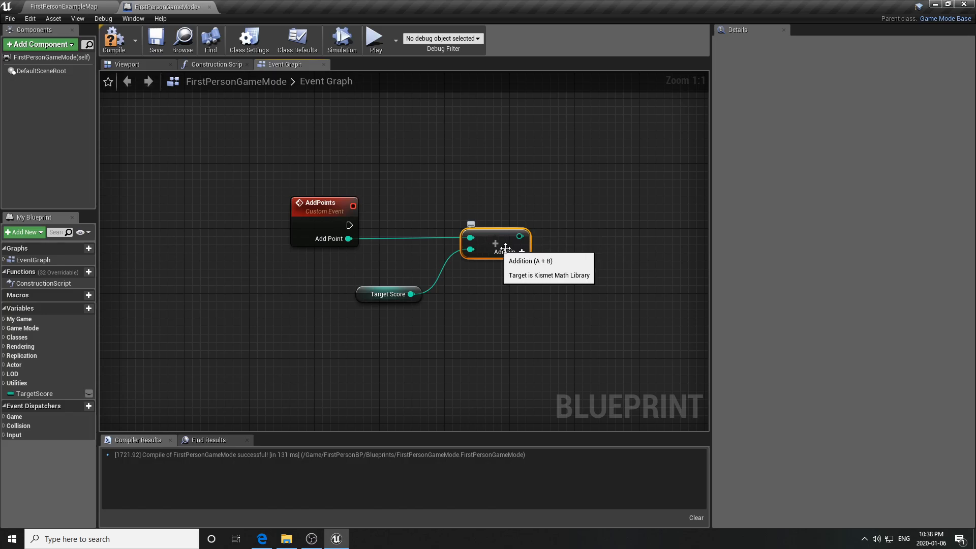
# - Store the sum with a Set Target Score node executed by the AddPoints event, then compile and save the blueprint
pyautogui.moveTo(519, 236); pyautogui.dragTo(578, 200)
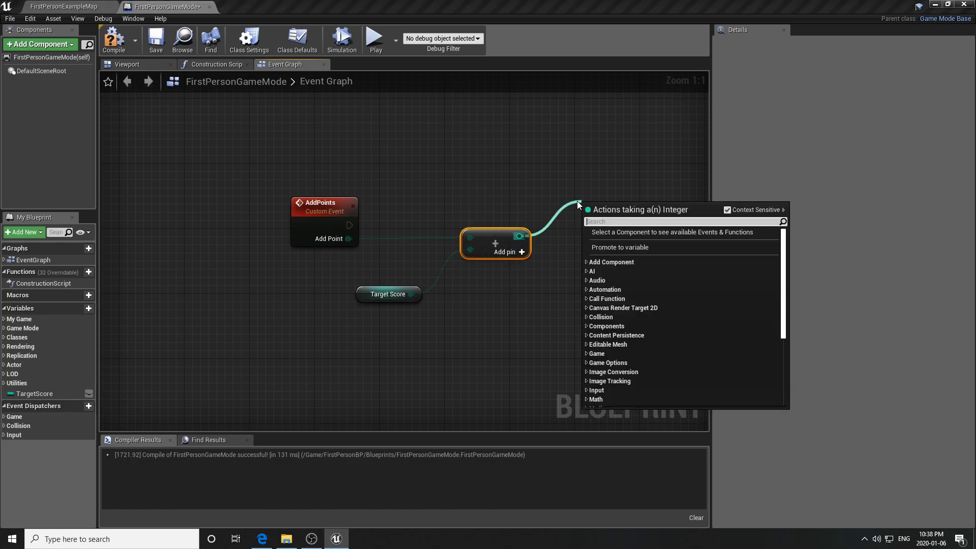
pyautogui.write('target')
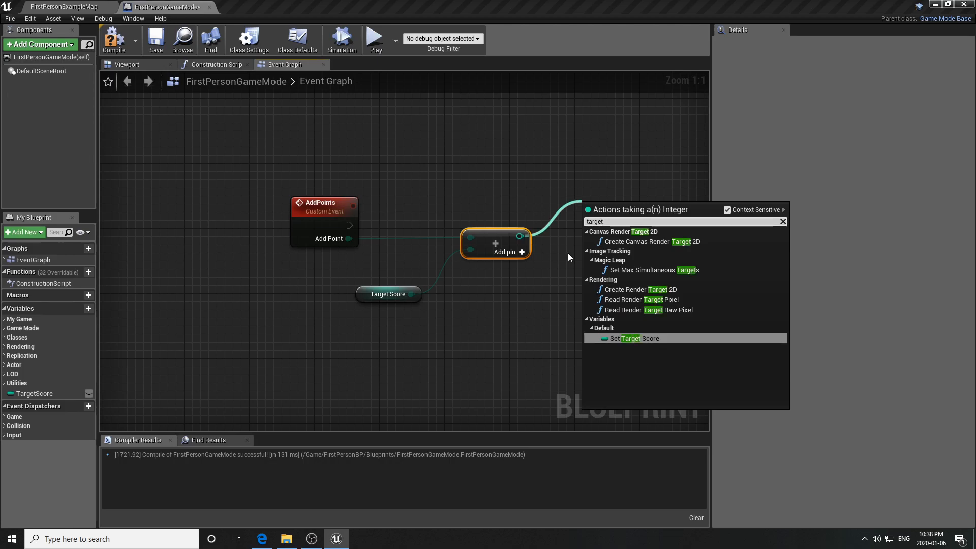
pyautogui.click(629, 338)
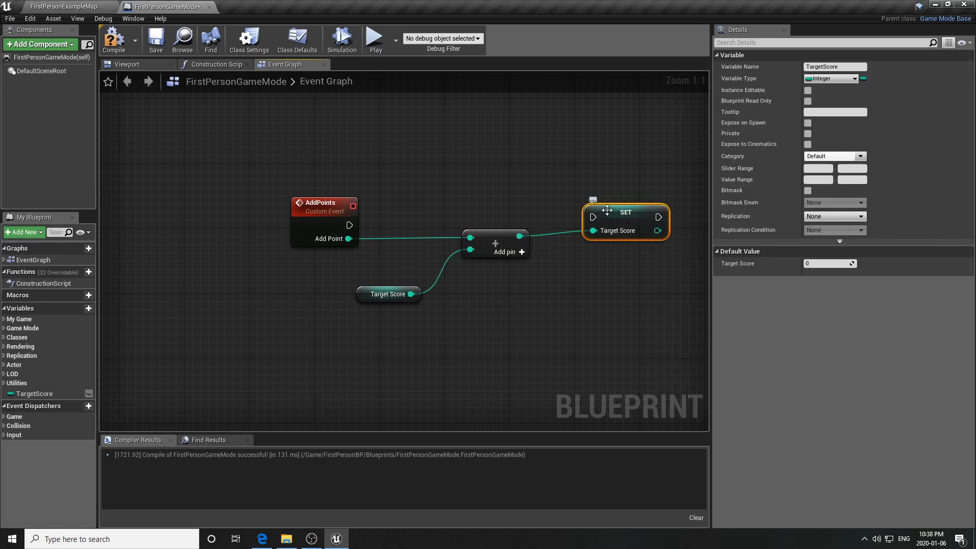
pyautogui.moveTo(609, 209); pyautogui.dragTo(569, 169)
pyautogui.moveTo(349, 225); pyautogui.dragTo(552, 178)
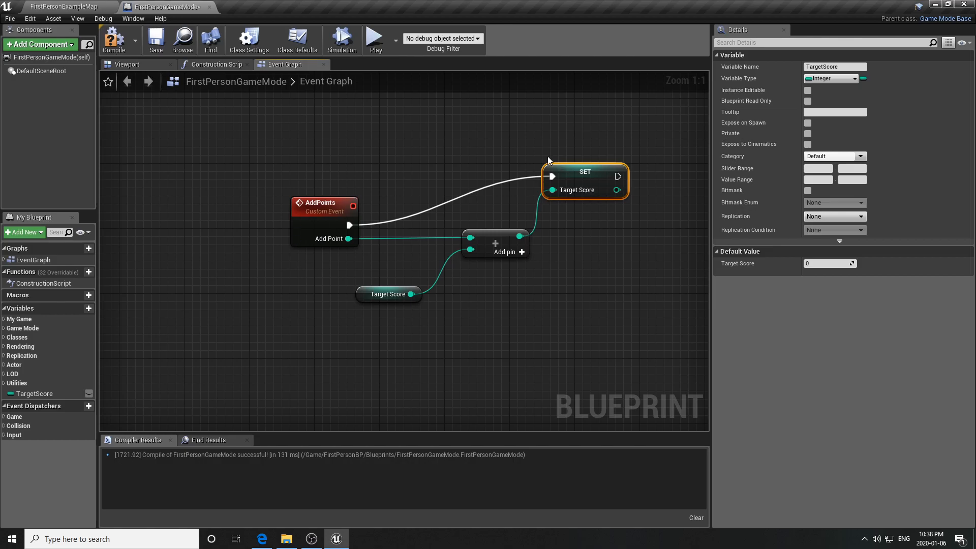
pyautogui.click(113, 40)
pyautogui.click(156, 43)
# - Open the TargetMan1BP blueprint from the Content/TomCustomAssets/BluePrints folder
pyautogui.click(71, 7)
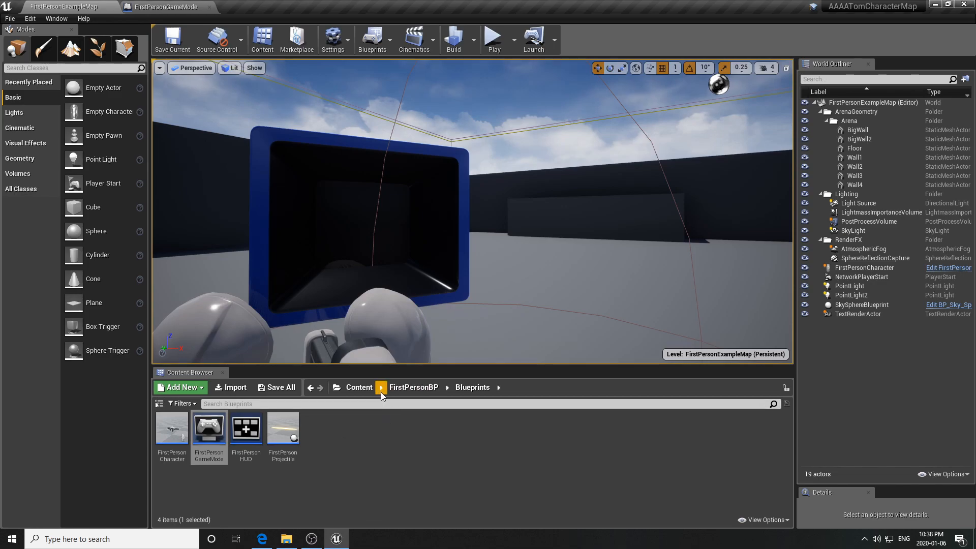
pyautogui.click(362, 388)
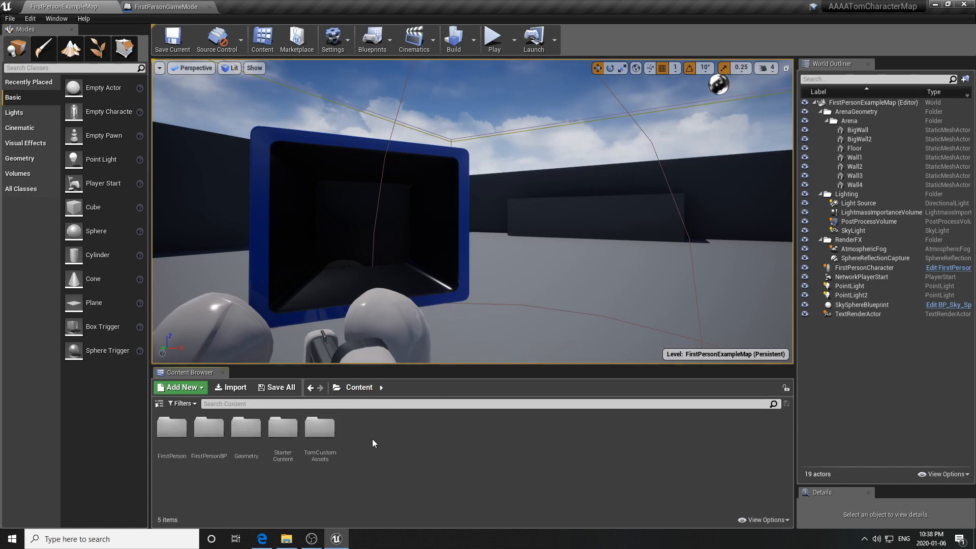
pyautogui.doubleClick(210, 457)
pyautogui.click(360, 388)
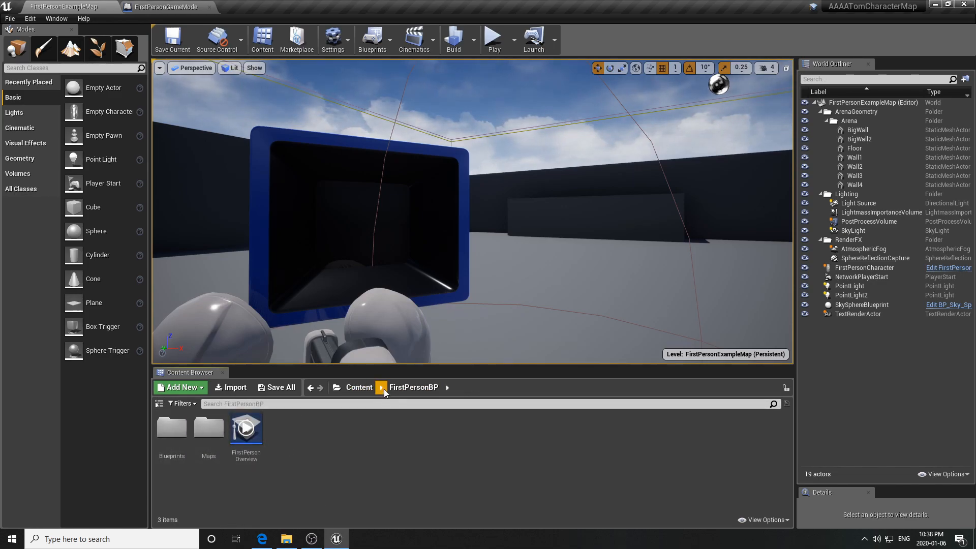
pyautogui.doubleClick(320, 430)
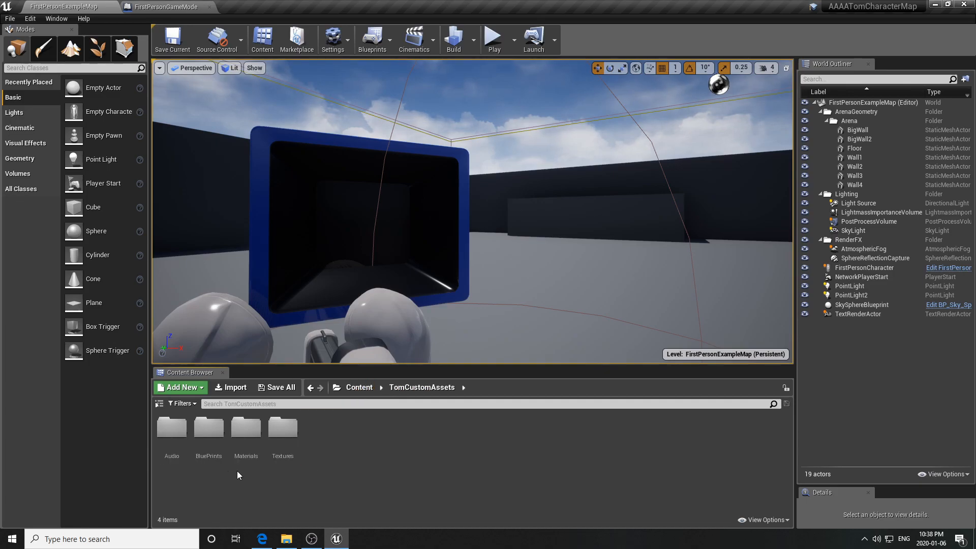
pyautogui.doubleClick(212, 436)
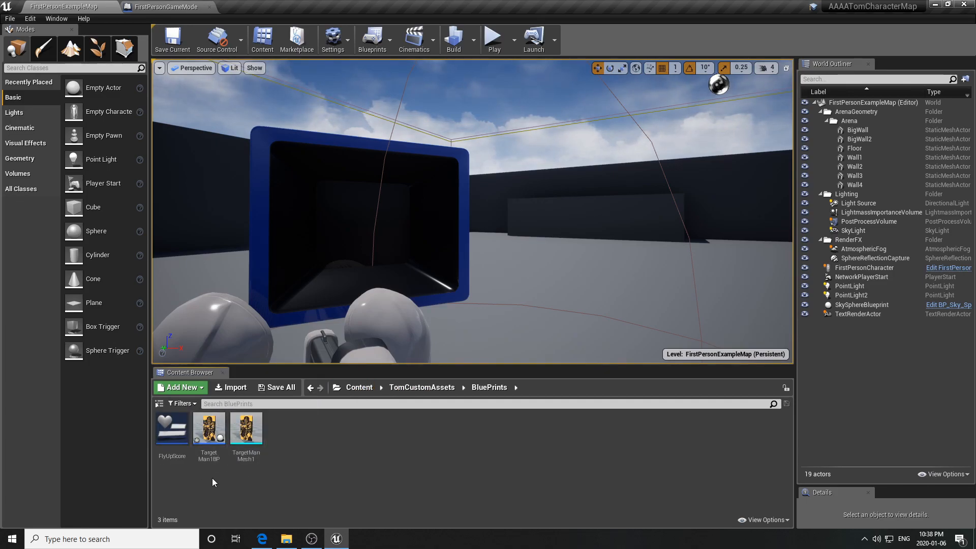
pyautogui.doubleClick(209, 430)
# - Add a Cast To FirstPersonGameMode node executed after DestroyActor
pyautogui.scroll(-3, 366, 327)
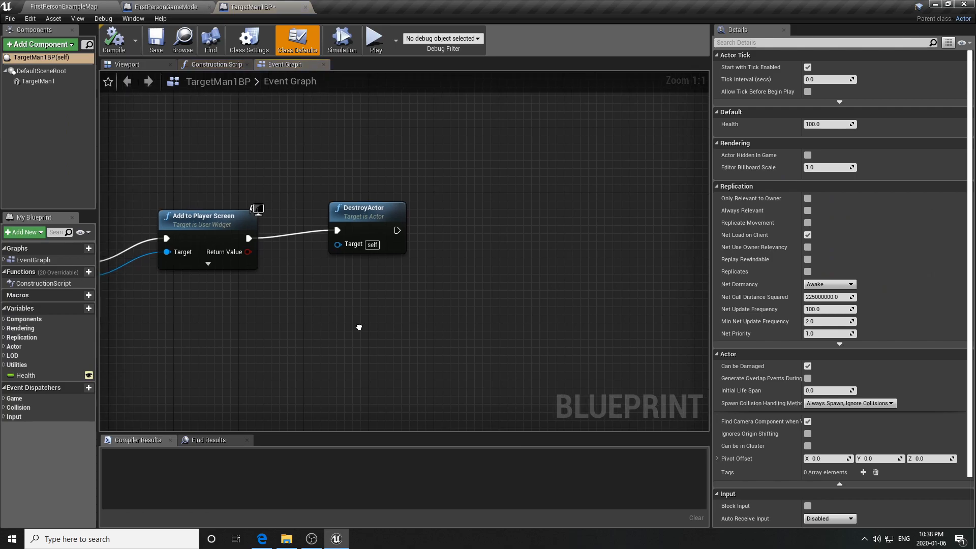
pyautogui.moveTo(413, 327); pyautogui.dragTo(357, 296, button='right')
pyautogui.scroll(2, 390, 275)
pyautogui.moveTo(476, 251); pyautogui.dragTo(376, 263, button='right')
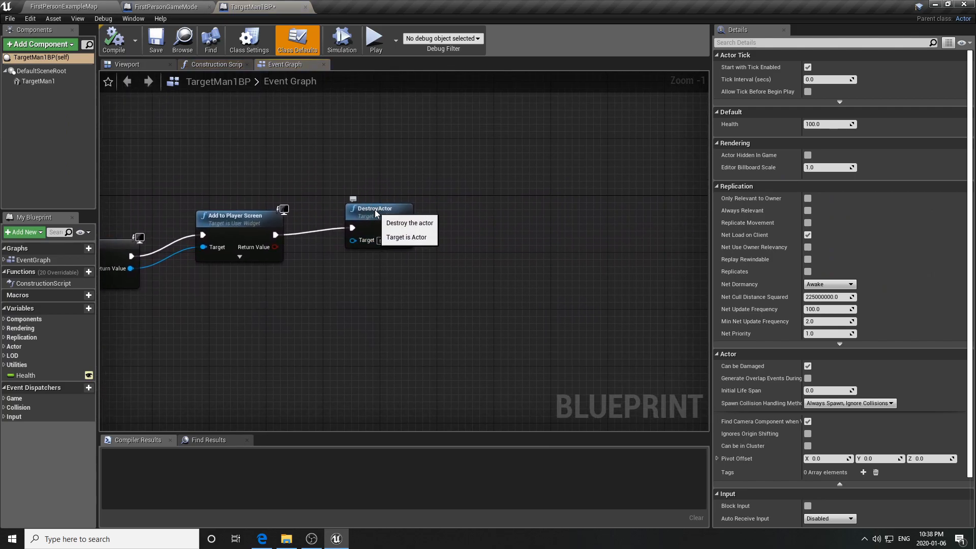
pyautogui.moveTo(408, 222); pyautogui.dragTo(400, 222)
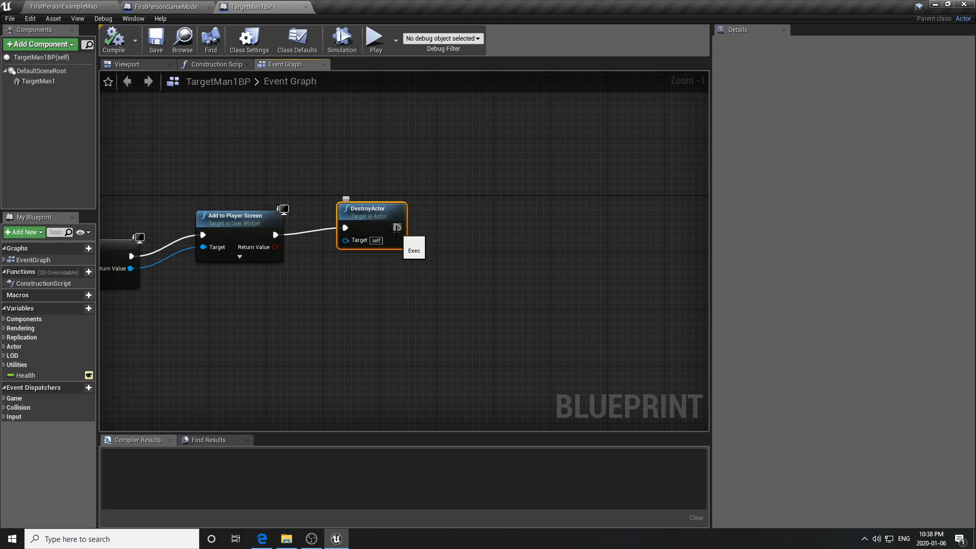
pyautogui.moveTo(398, 228); pyautogui.dragTo(487, 195)
pyautogui.write('c')
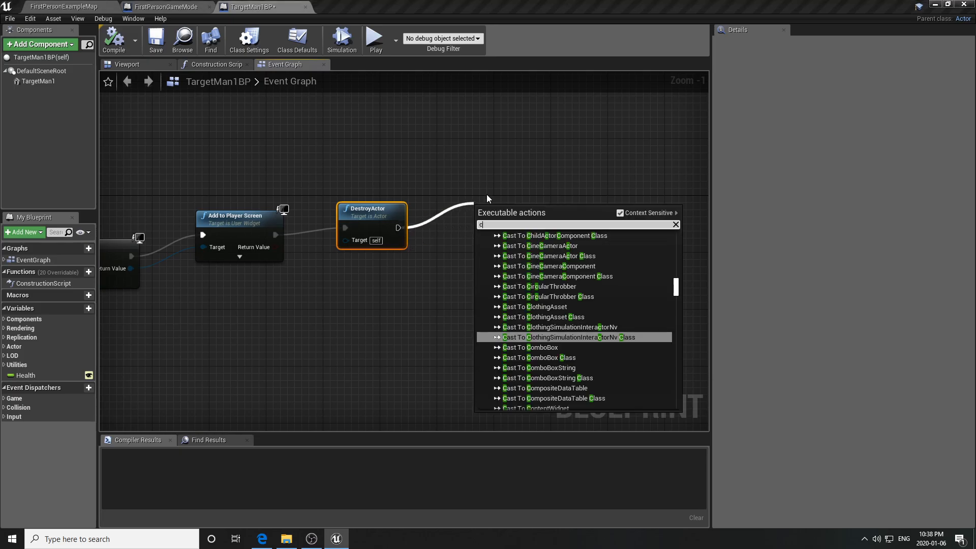
pyautogui.write('asttofirs')
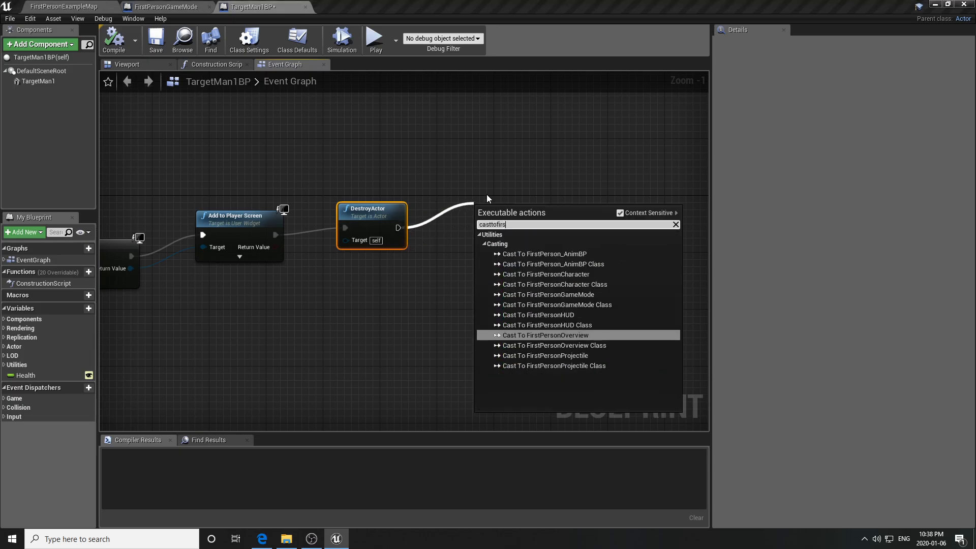
pyautogui.write('tpersongamemode')
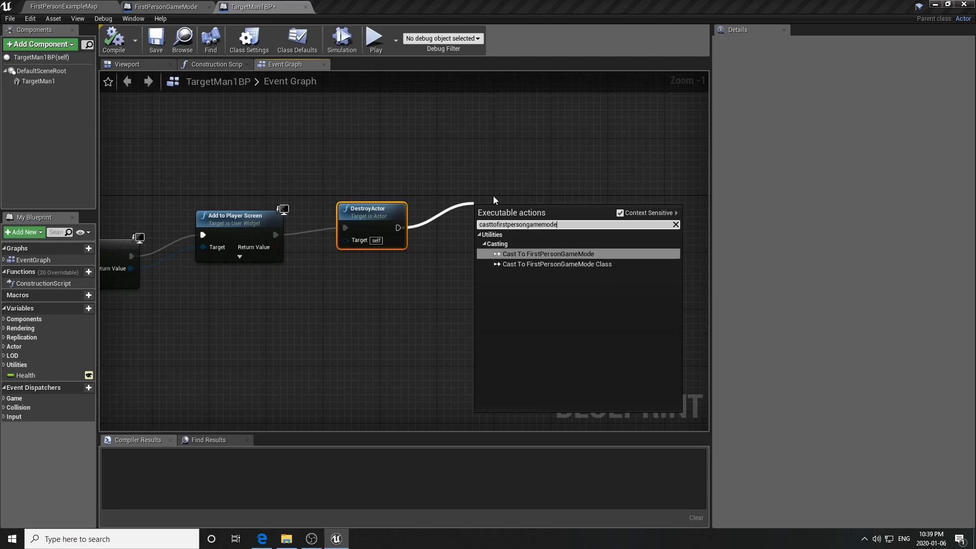
pyautogui.click(555, 253)
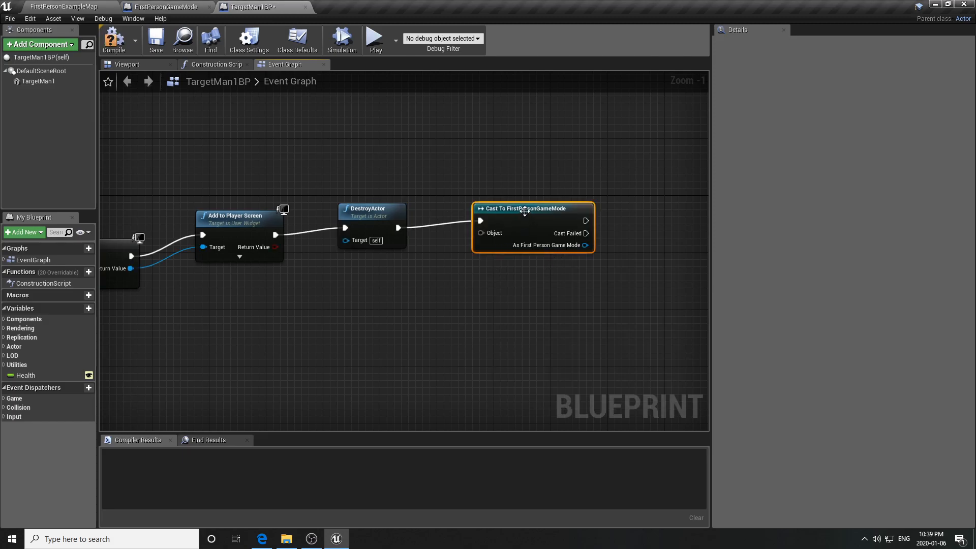
# - Connect a Get Game Mode node to the cast's Object input and arrange both nodes below DestroyActor
pyautogui.moveTo(502, 260); pyautogui.dragTo(356, 322)
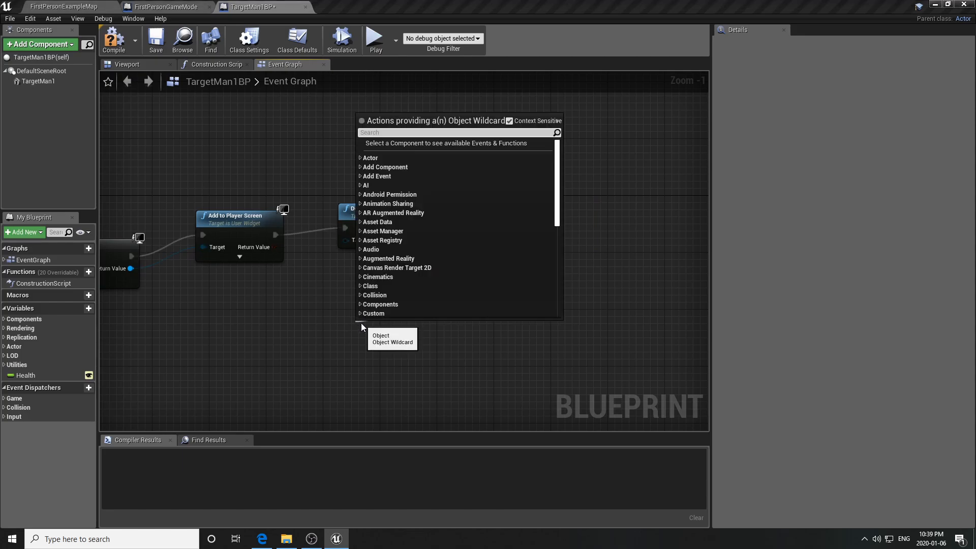
pyautogui.write('get')
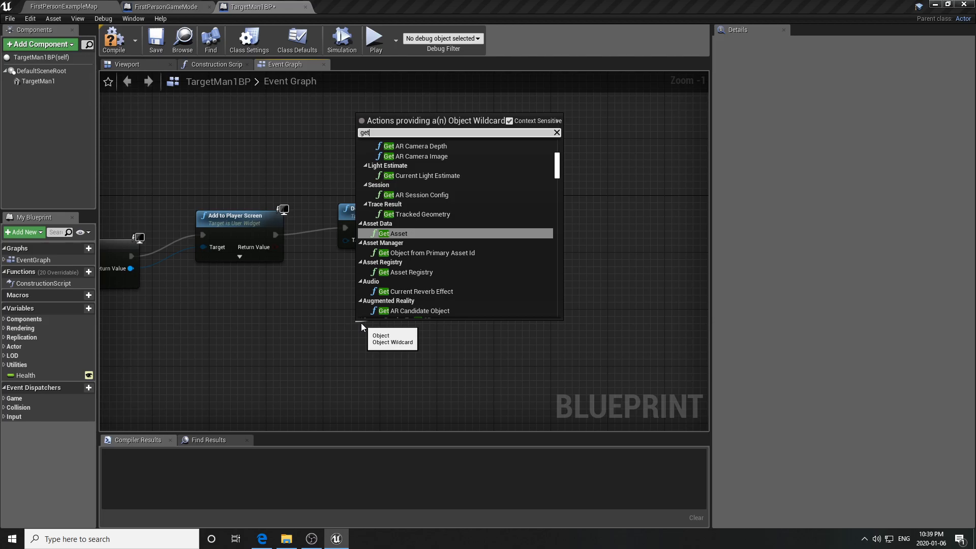
pyautogui.write('gam')
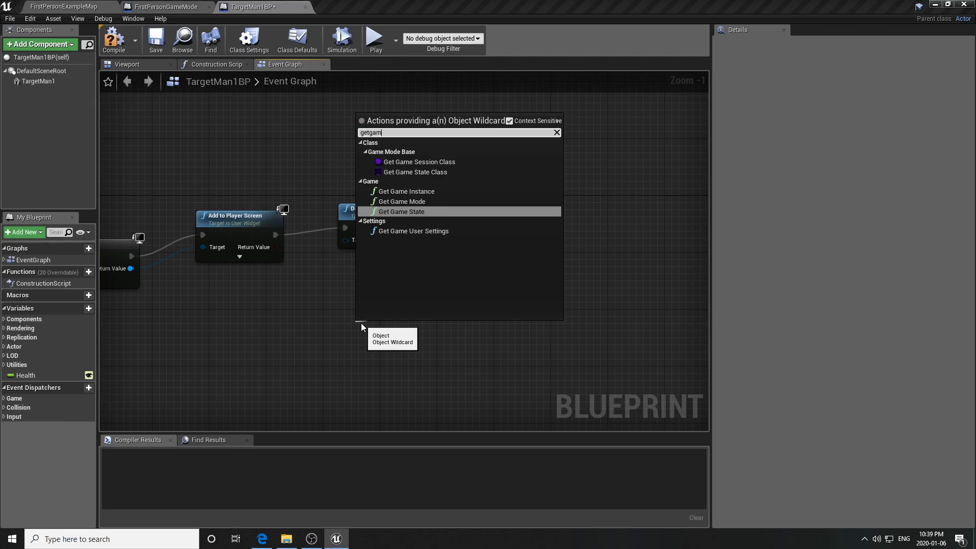
pyautogui.write('emo')
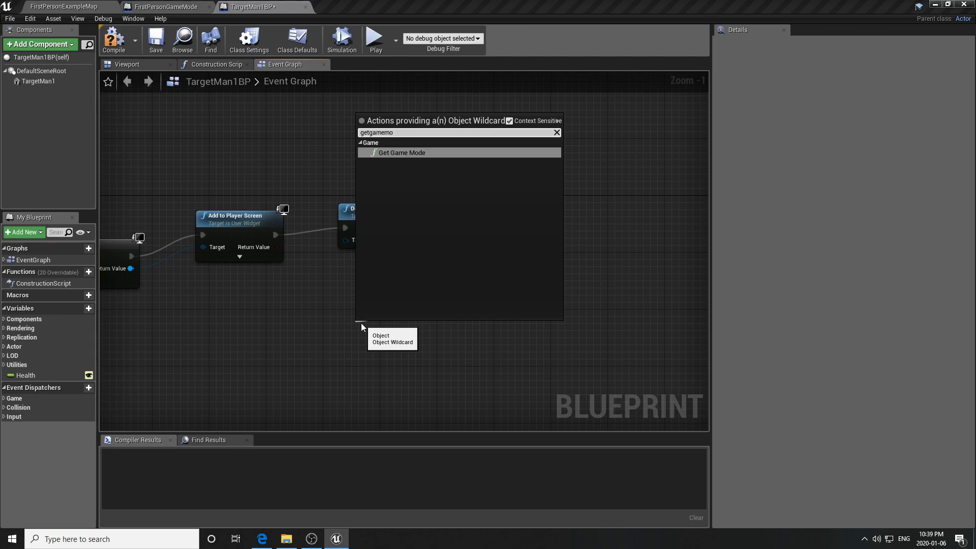
pyautogui.click(428, 154)
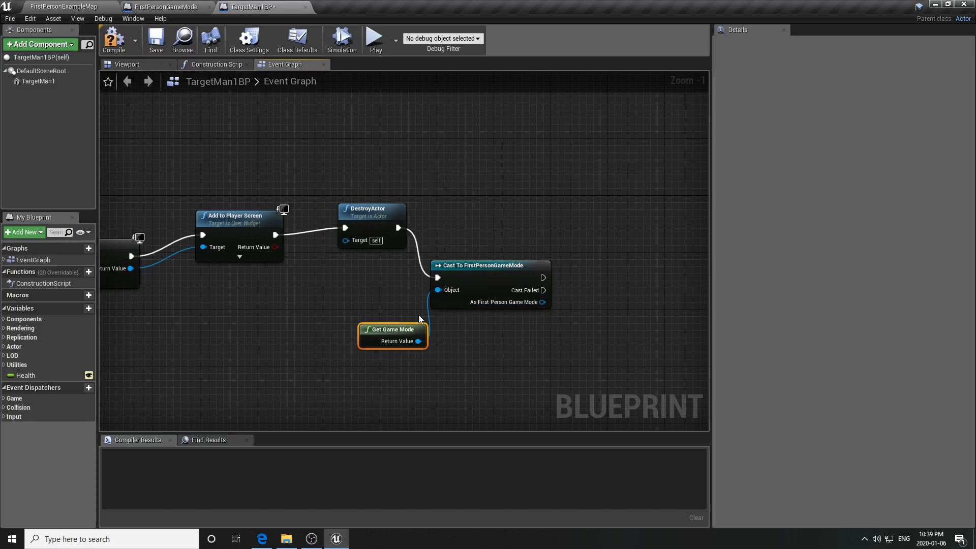
pyautogui.moveTo(386, 324); pyautogui.dragTo(336, 318)
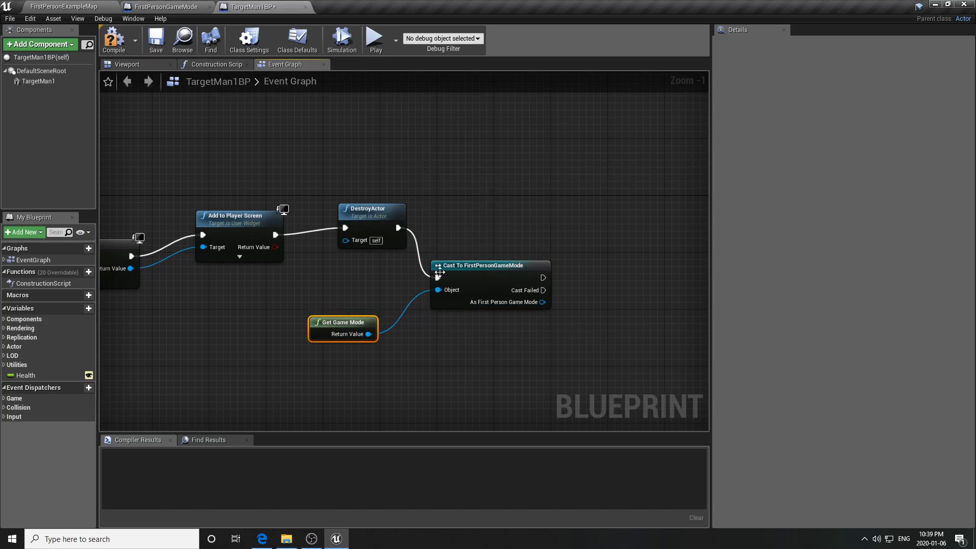
pyautogui.moveTo(466, 265); pyautogui.dragTo(452, 250)
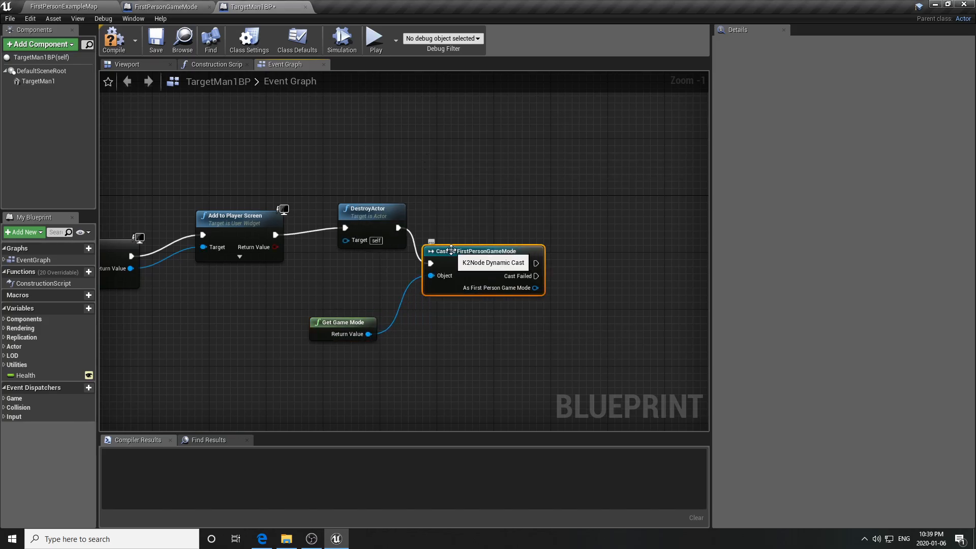
# - Call Add Points after the cast and connect As First Person Game Mode to its Target input
pyautogui.moveTo(535, 264); pyautogui.dragTo(617, 227)
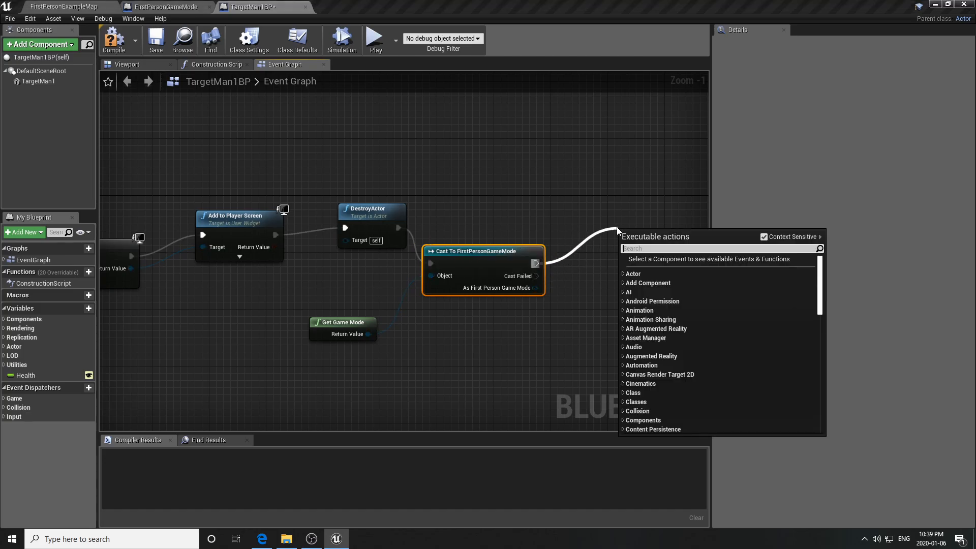
pyautogui.write('addpoint')
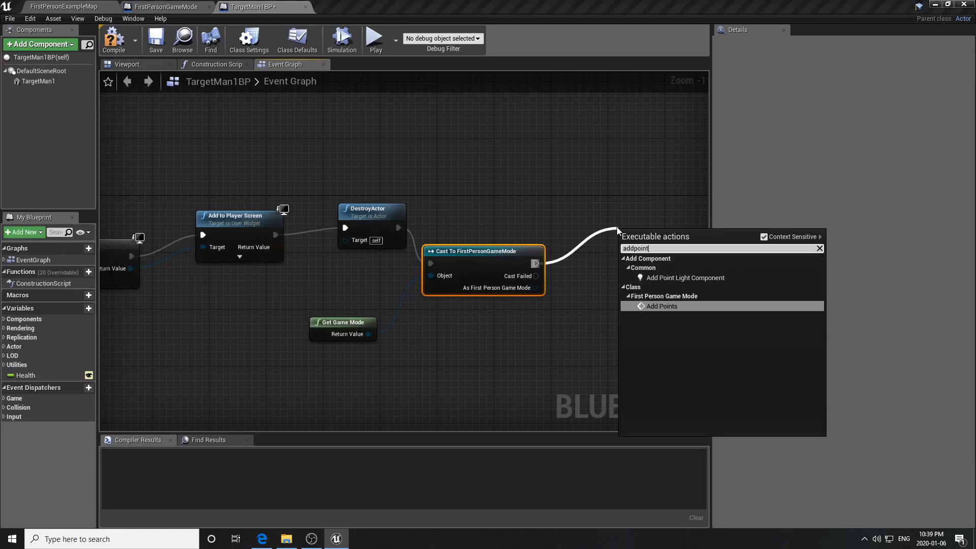
pyautogui.click(657, 307)
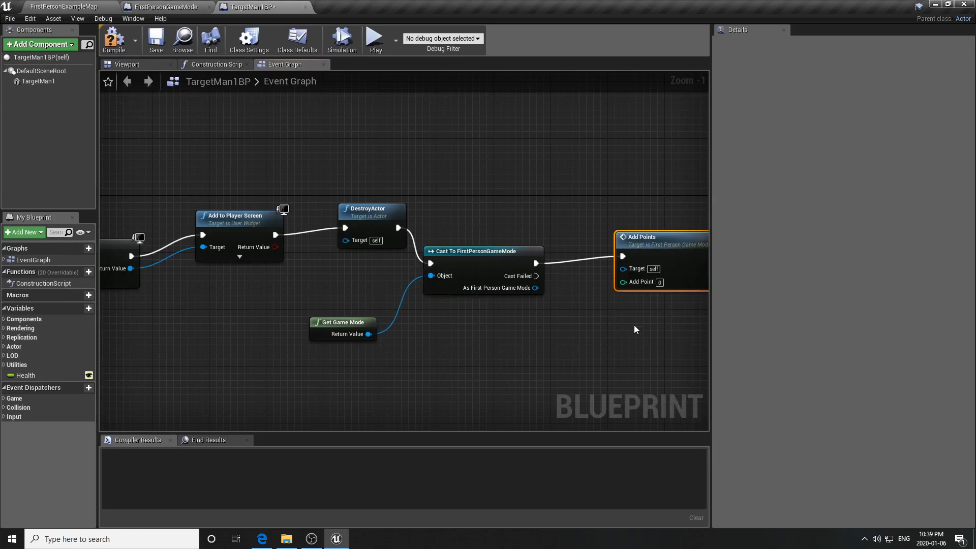
pyautogui.moveTo(634, 325); pyautogui.dragTo(537, 262, button='right')
pyautogui.moveTo(564, 176); pyautogui.dragTo(563, 190)
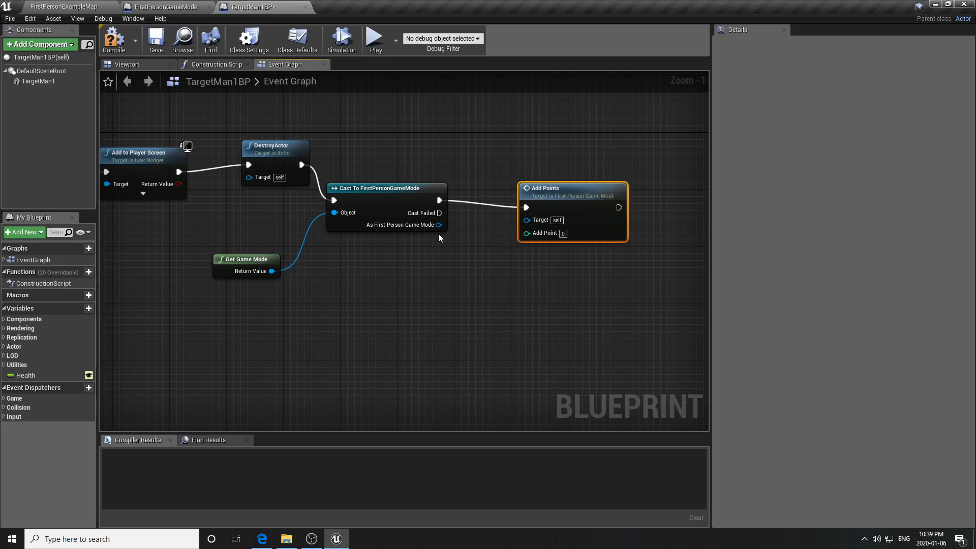
pyautogui.moveTo(439, 225); pyautogui.dragTo(492, 251)
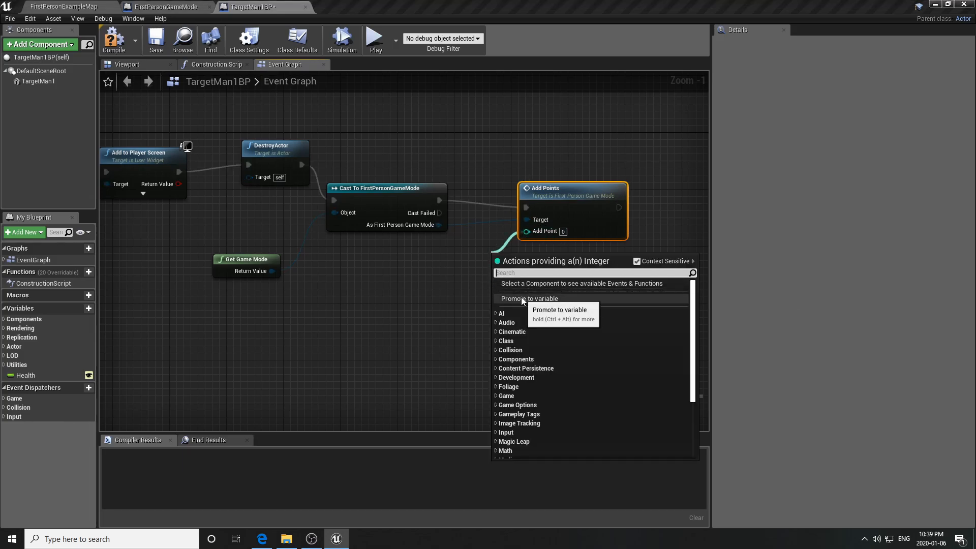
# - Promote the Add Point input of the Add Points node to a variable and place its getter node below the cast node
pyautogui.click(637, 262)
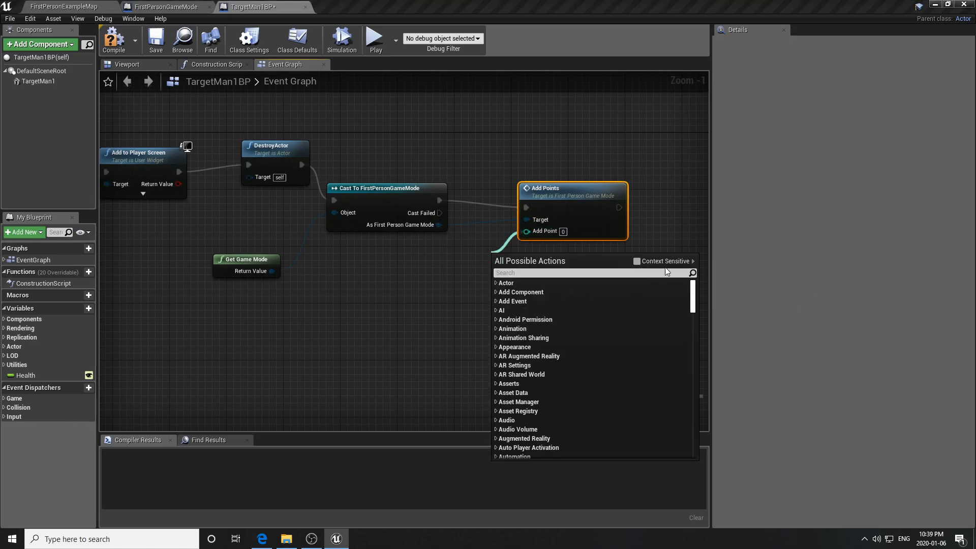
pyautogui.click(637, 263)
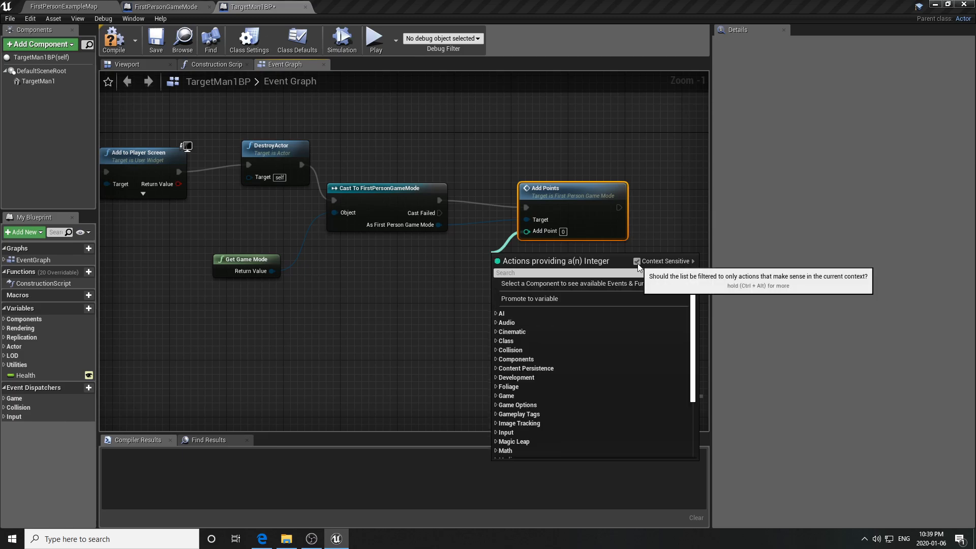
pyautogui.click(510, 300)
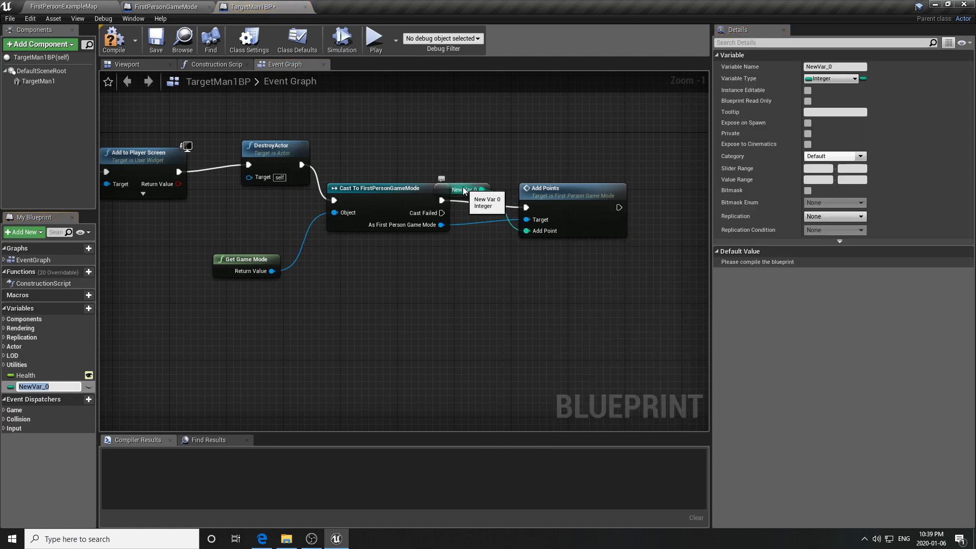
pyautogui.moveTo(467, 215); pyautogui.dragTo(526, 231)
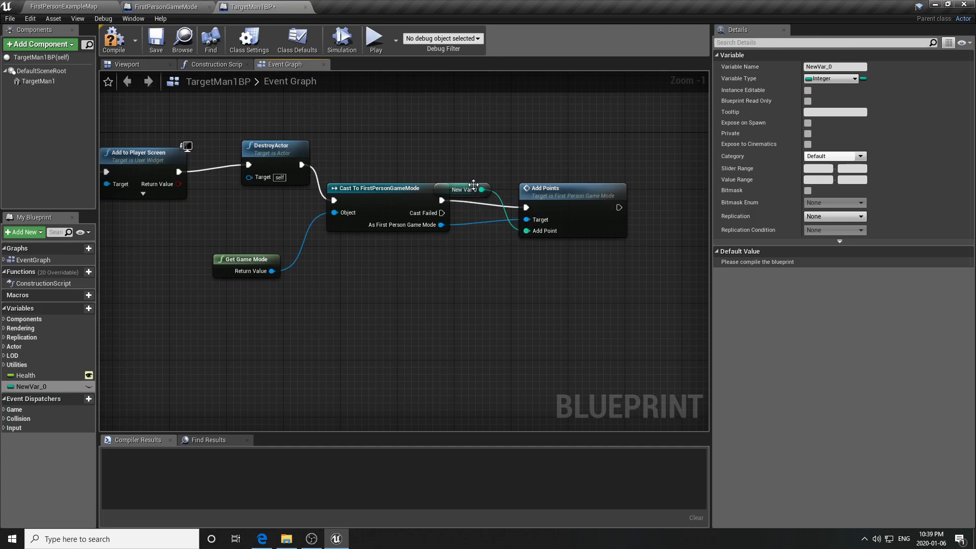
pyautogui.moveTo(469, 191); pyautogui.dragTo(400, 286)
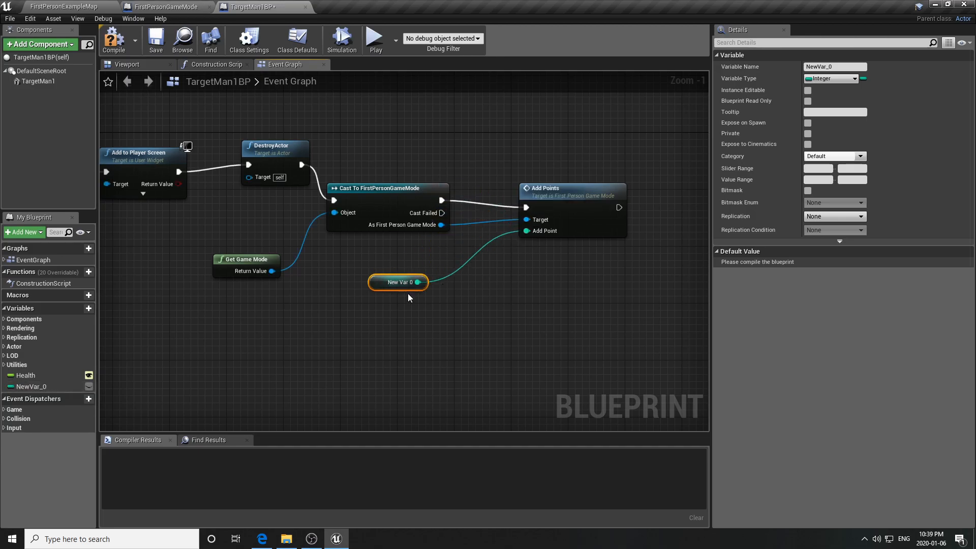
# - Rename the new integer variable to TargetScore, and compile and save the TargetMan1BP blueprint
pyautogui.moveTo(837, 67); pyautogui.dragTo(797, 80)
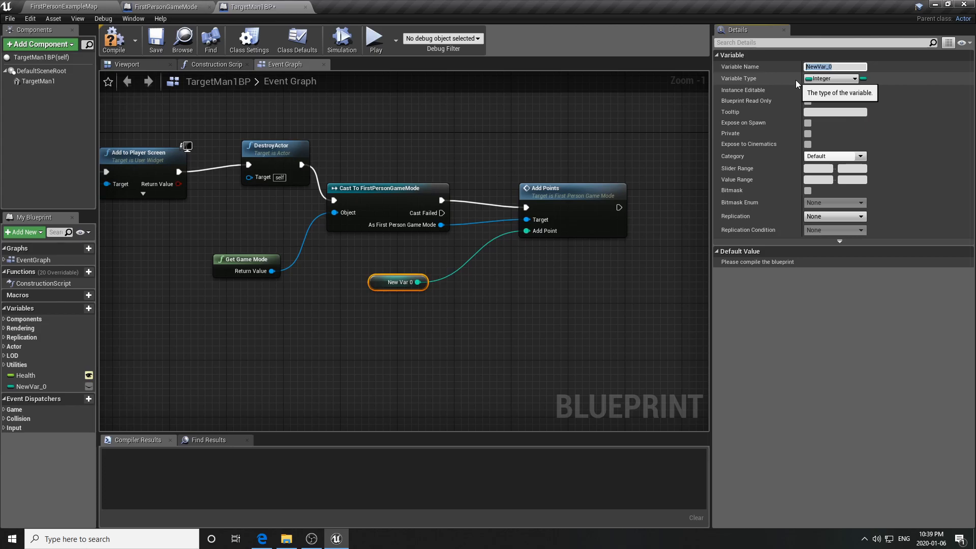
pyautogui.write('TargetScore')
pyautogui.press('Return')
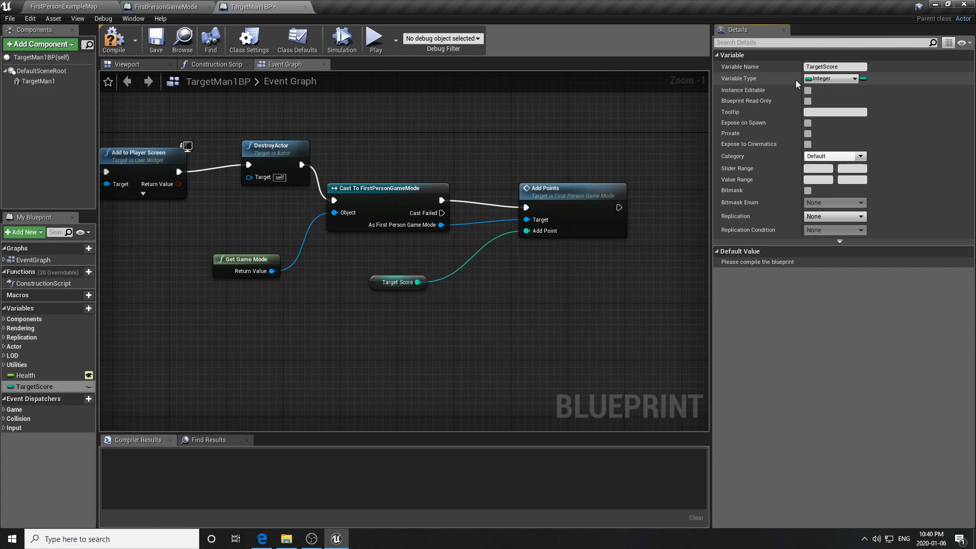
pyautogui.click(113, 40)
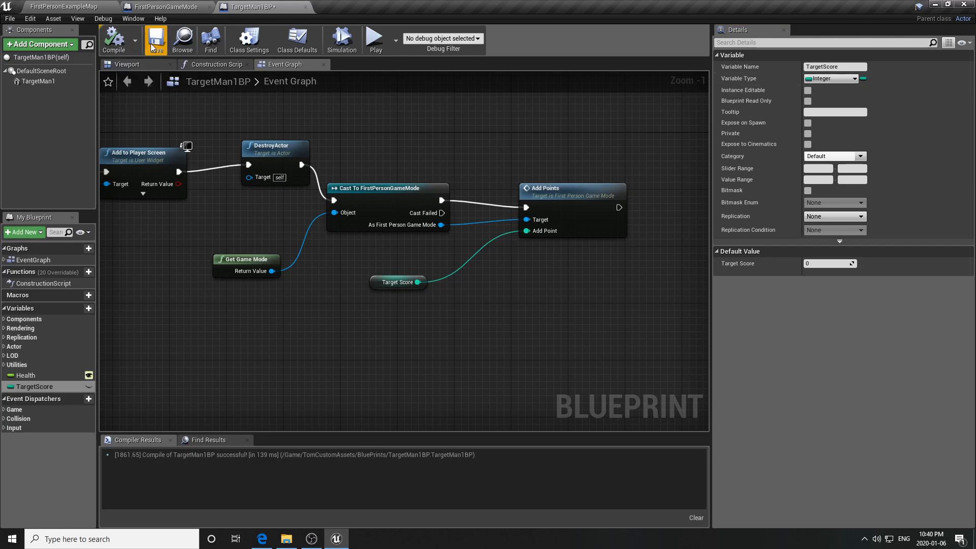
pyautogui.click(155, 47)
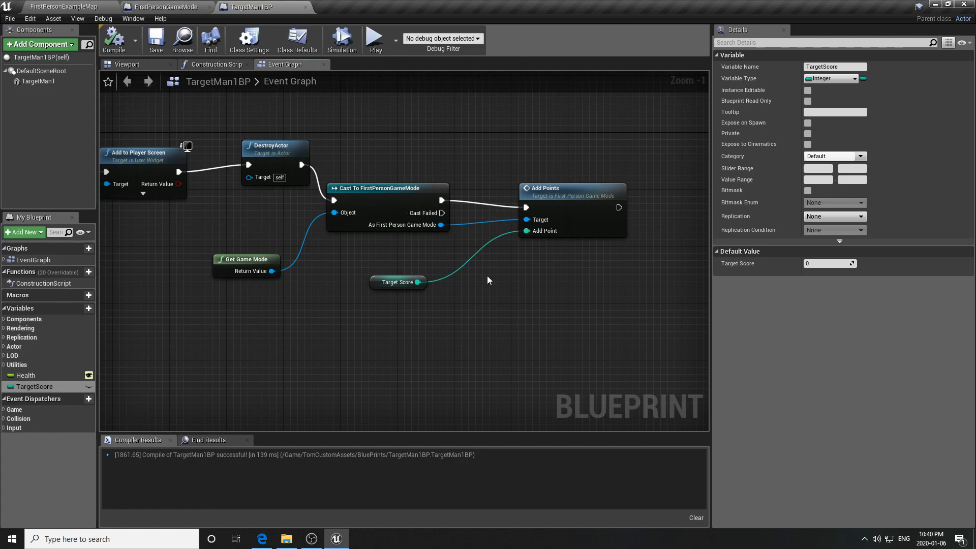
# - Set the default value of TargetScore to 10 and recompile the blueprint
pyautogui.click(856, 263)
pyautogui.write('10')
pyautogui.press('Return')
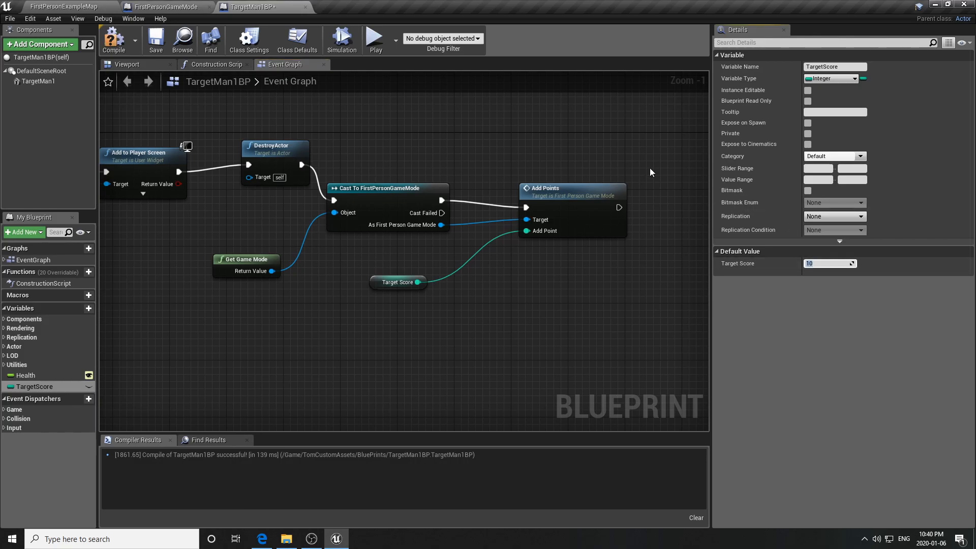
pyautogui.click(114, 43)
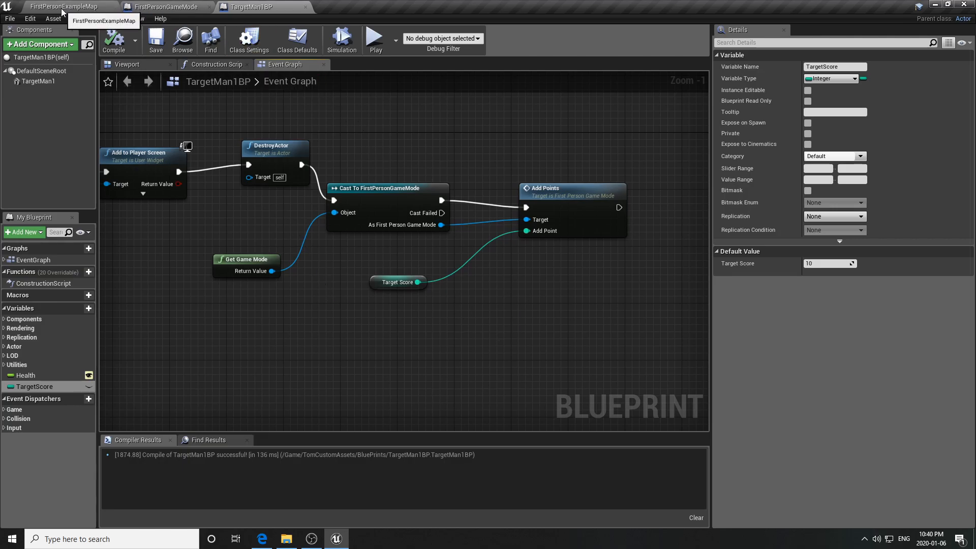
# - Create a Widget Blueprint named ScoreHud in the Content/TomCustomAssets/BluePrints folder of the FirstPersonExampleMap editor
pyautogui.click(109, 7)
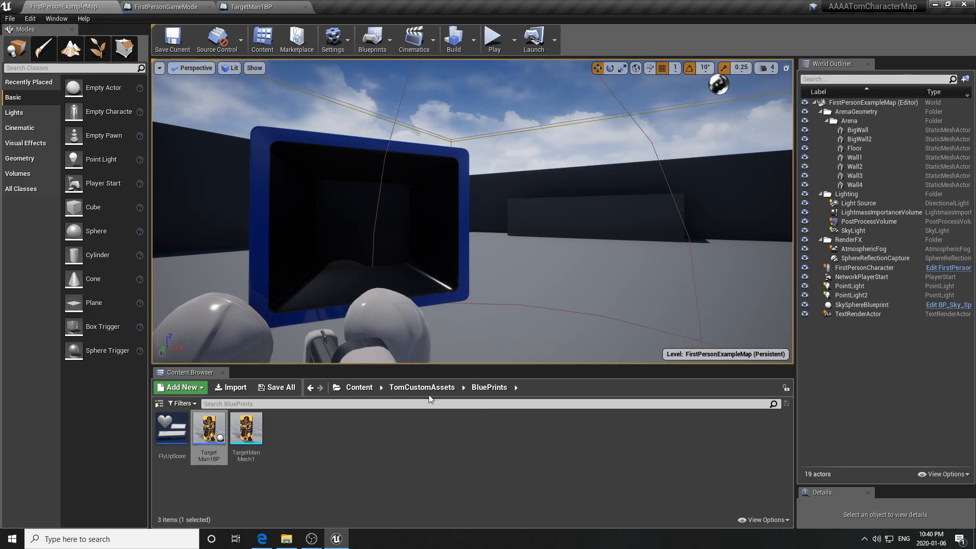
pyautogui.click(309, 436)
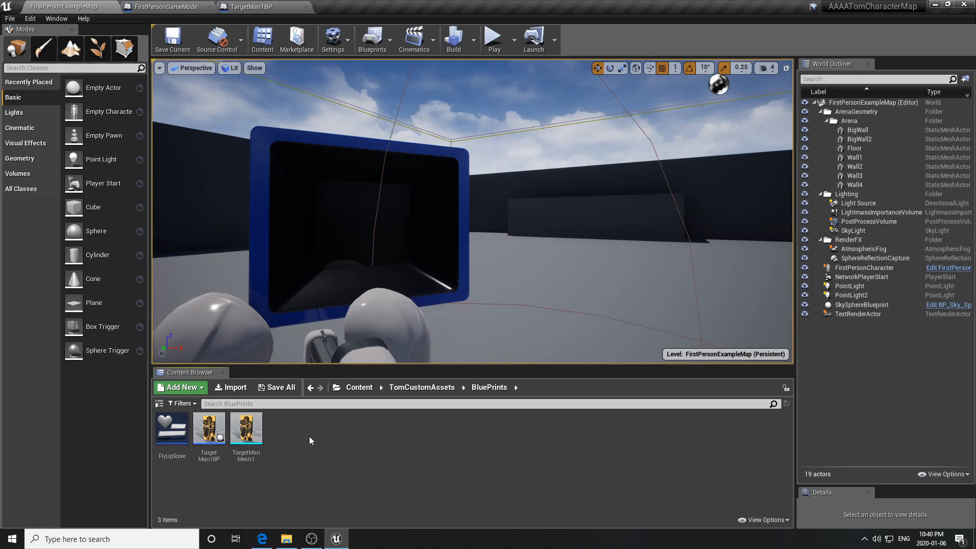
pyautogui.rightClick(311, 436)
pyautogui.moveTo(332, 426)
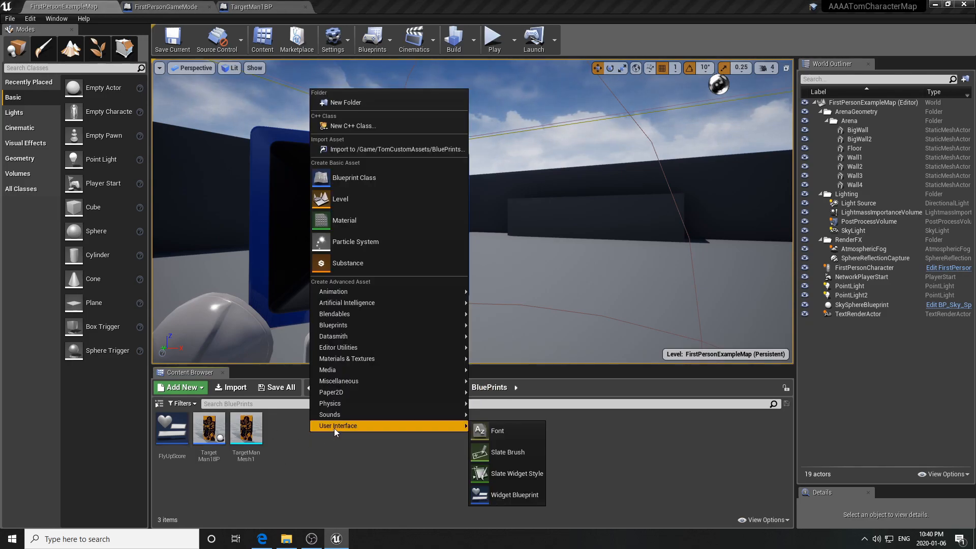
pyautogui.click(517, 495)
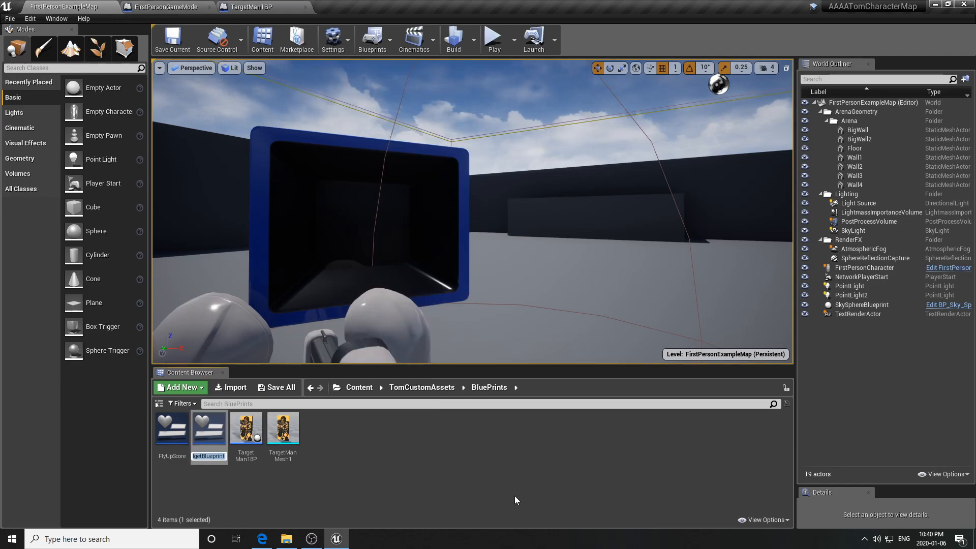
pyautogui.write('ScoreH')
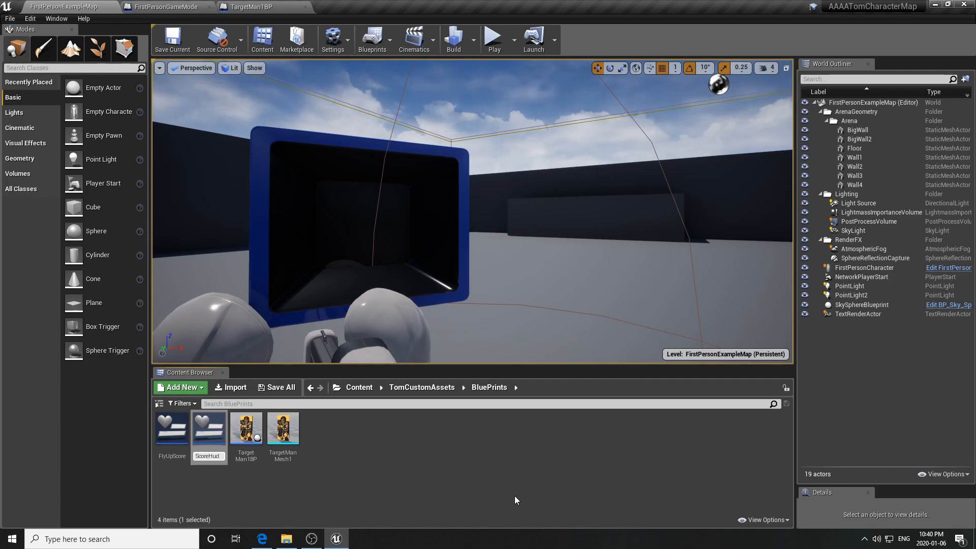
pyautogui.write('ud')
pyautogui.press('Return')
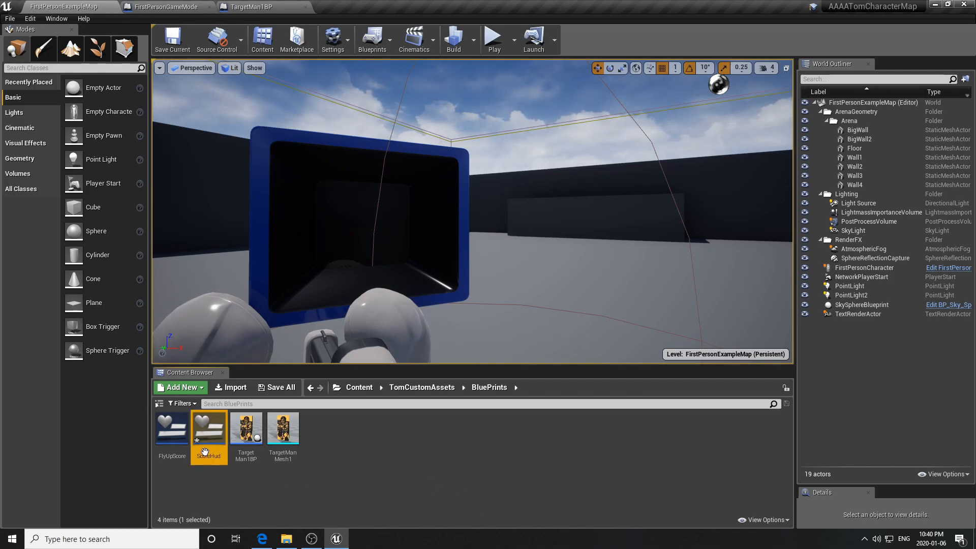
# - Open the ScoreHud widget and add a Horizontal Box near the upper-left corner of its canvas
pyautogui.doubleClick(209, 457)
pyautogui.scroll(1, 199, 150)
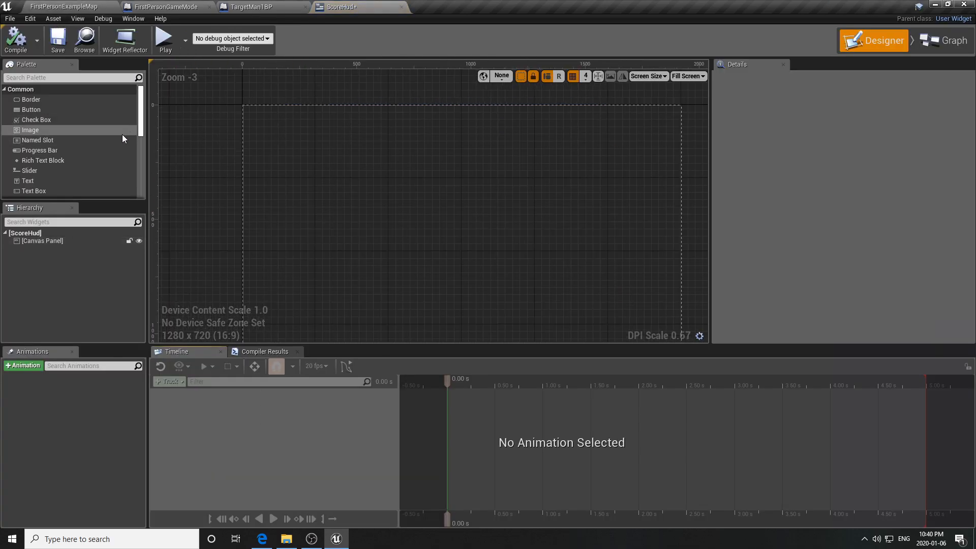
pyautogui.moveTo(142, 118); pyautogui.dragTo(144, 151)
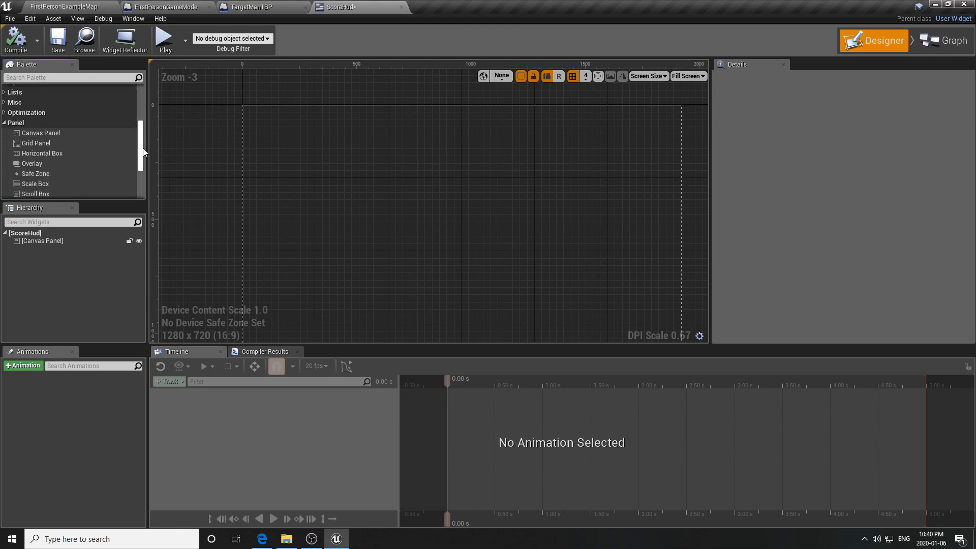
pyautogui.click(7, 125)
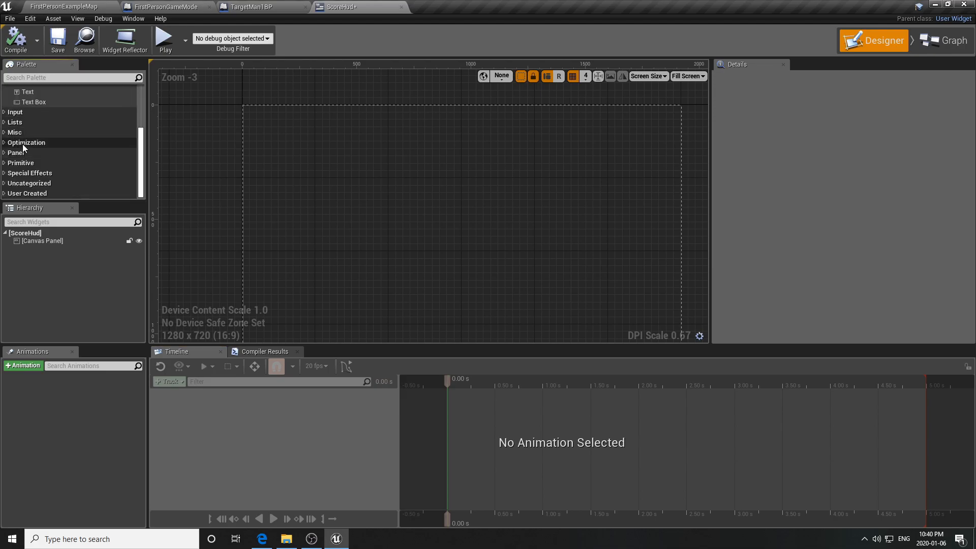
pyautogui.click(17, 154)
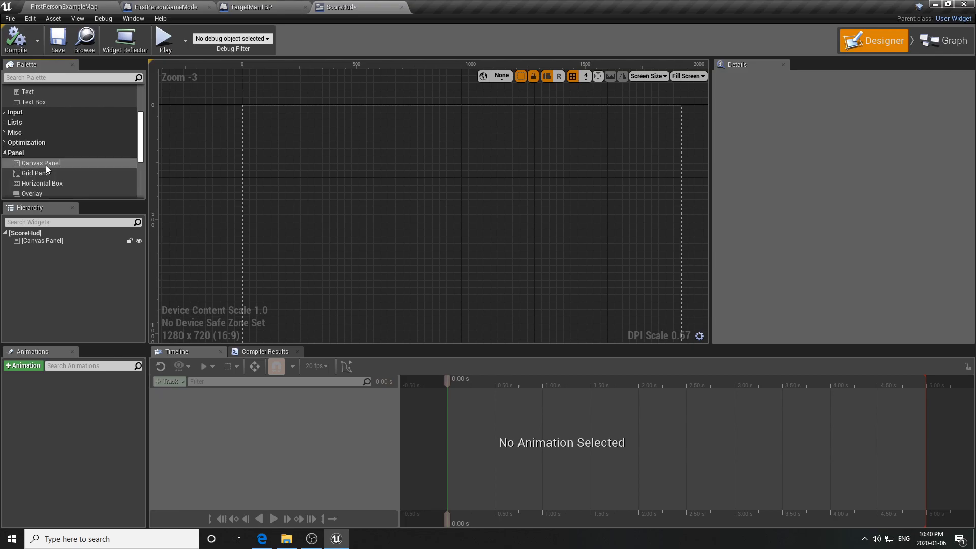
pyautogui.scroll(-1, 56, 167)
pyautogui.moveTo(44, 152); pyautogui.dragTo(343, 142)
pyautogui.click(312, 175)
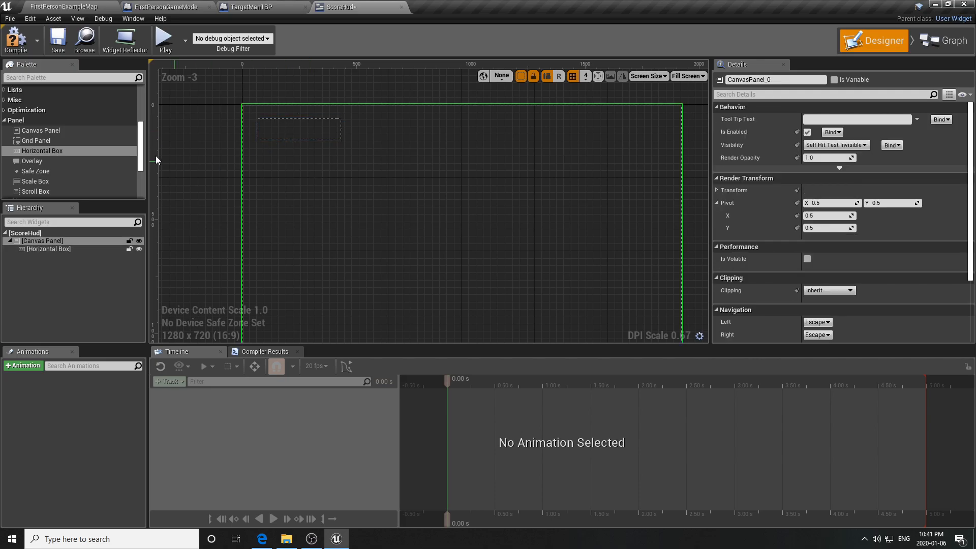
# - Add a Text widget inside the Horizontal Box and center it horizontally and vertically
pyautogui.scroll(3, 90, 132)
pyautogui.click(44, 141)
pyautogui.moveTo(44, 139); pyautogui.dragTo(264, 135)
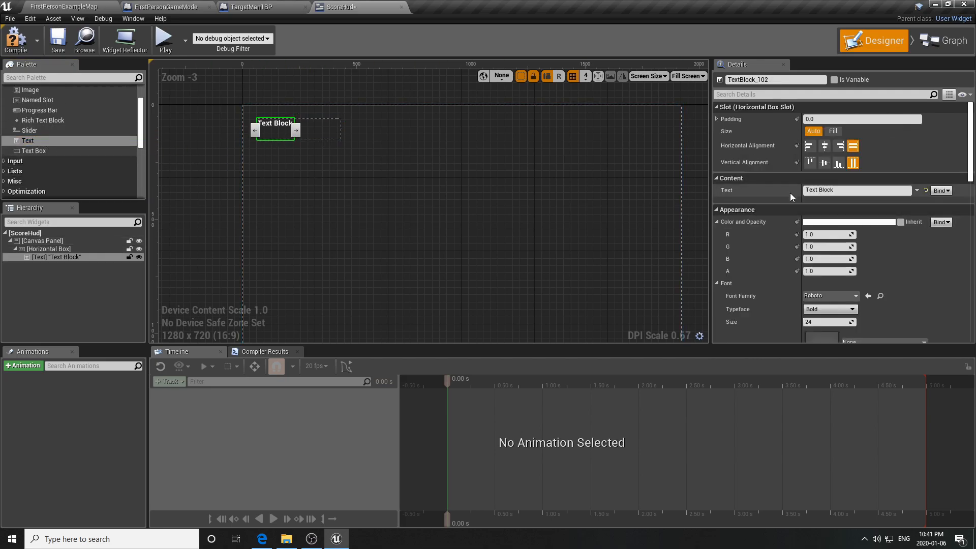
pyautogui.click(824, 146)
pyautogui.click(824, 163)
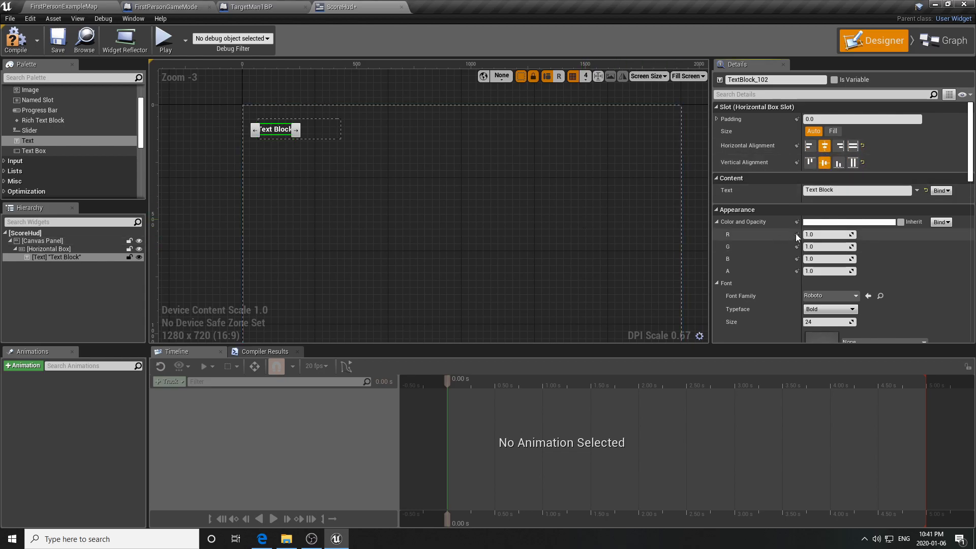
# - Color the text block blue (R 0.0, G 0.019322, B 1.0) and set its font size to 34
pyautogui.click(844, 222)
pyautogui.click(632, 265)
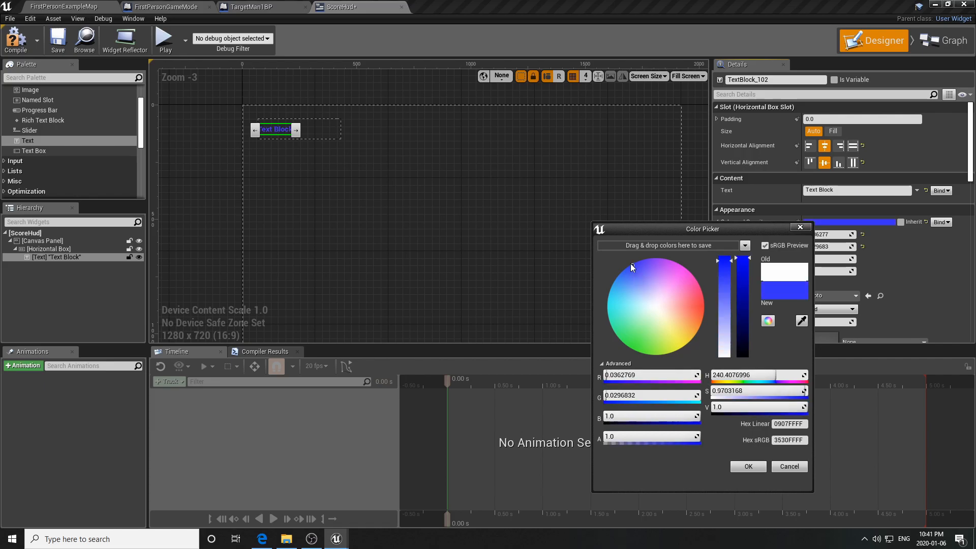
pyautogui.click(746, 469)
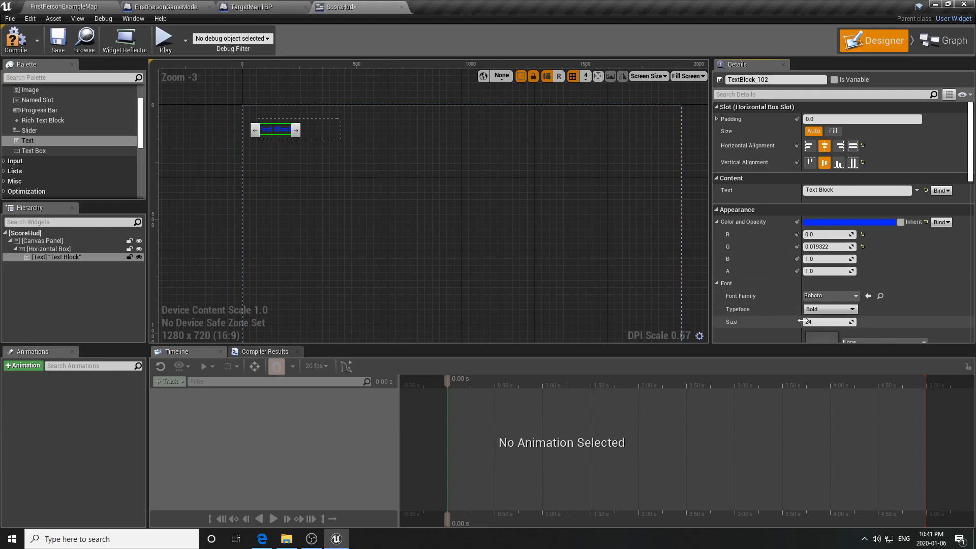
pyautogui.scroll(-2, 743, 268)
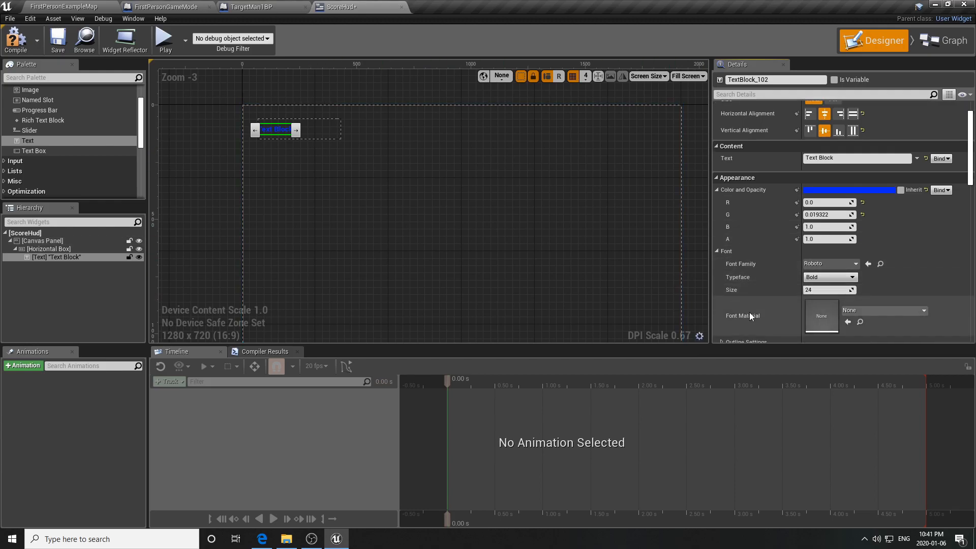
pyautogui.click(834, 290)
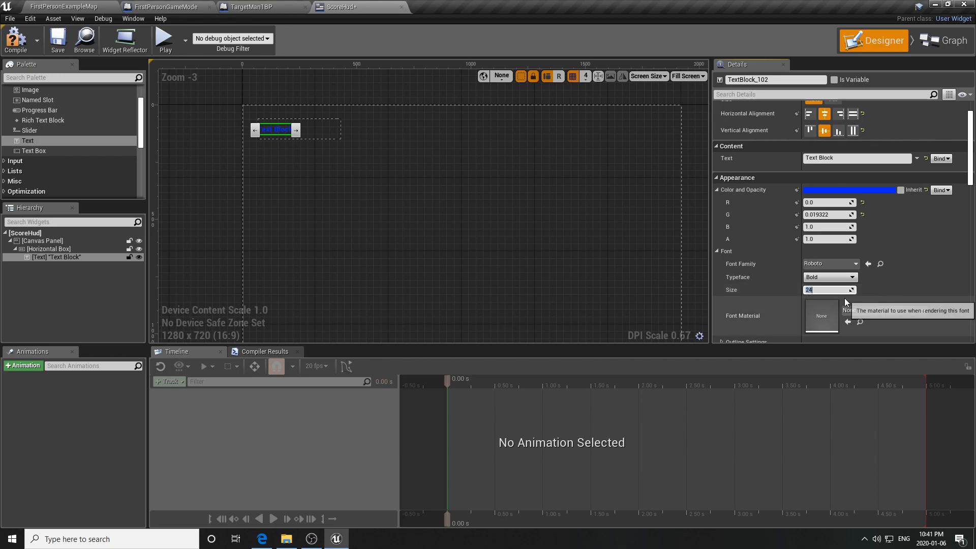
pyautogui.write('34')
pyautogui.press('Return')
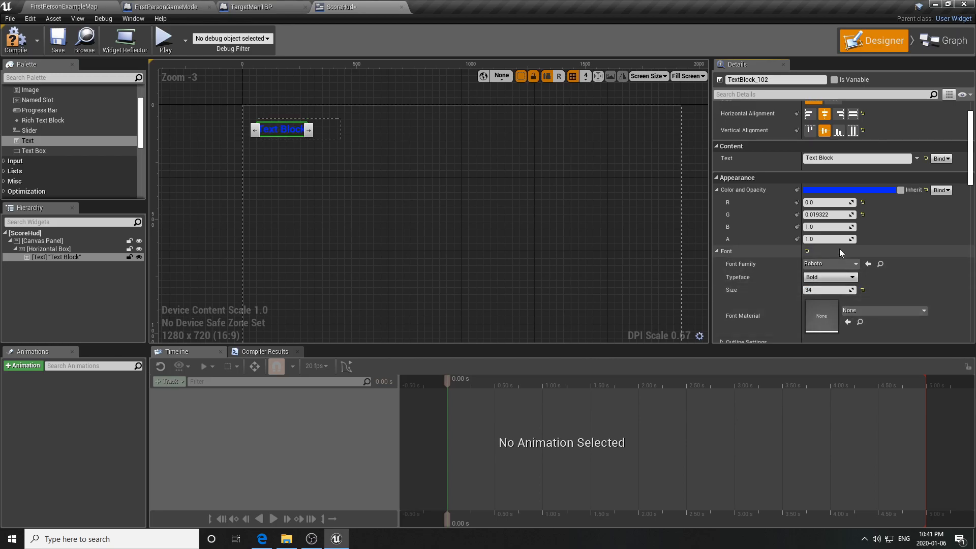
# - Change the blue text block's content to "Score:" and deselect it
pyautogui.moveTo(839, 160); pyautogui.dragTo(764, 163)
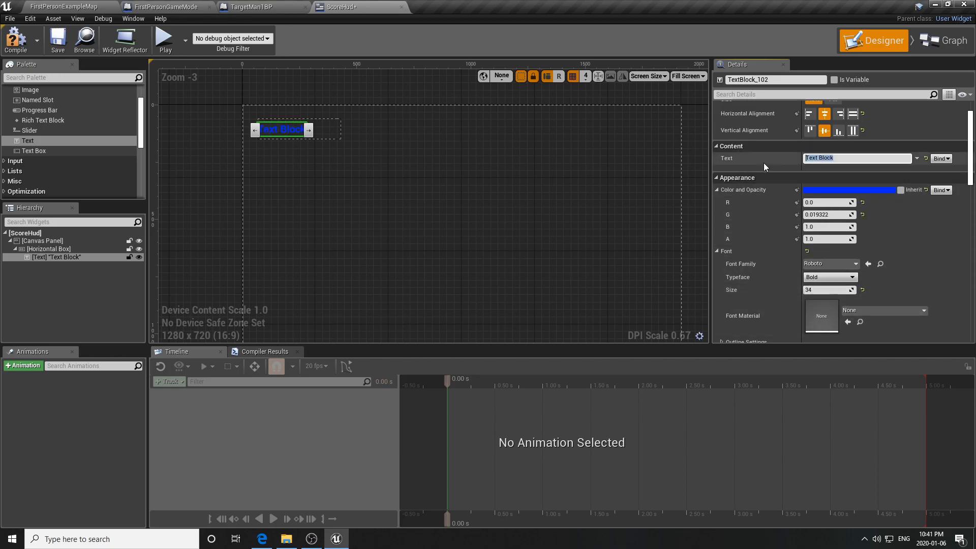
pyautogui.write('Score')
pyautogui.press('Return')
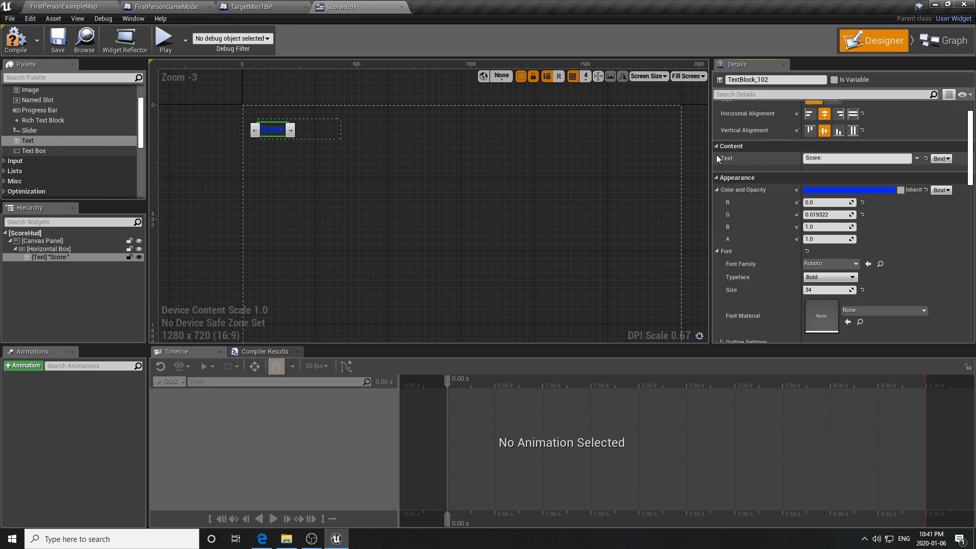
pyautogui.click(437, 217)
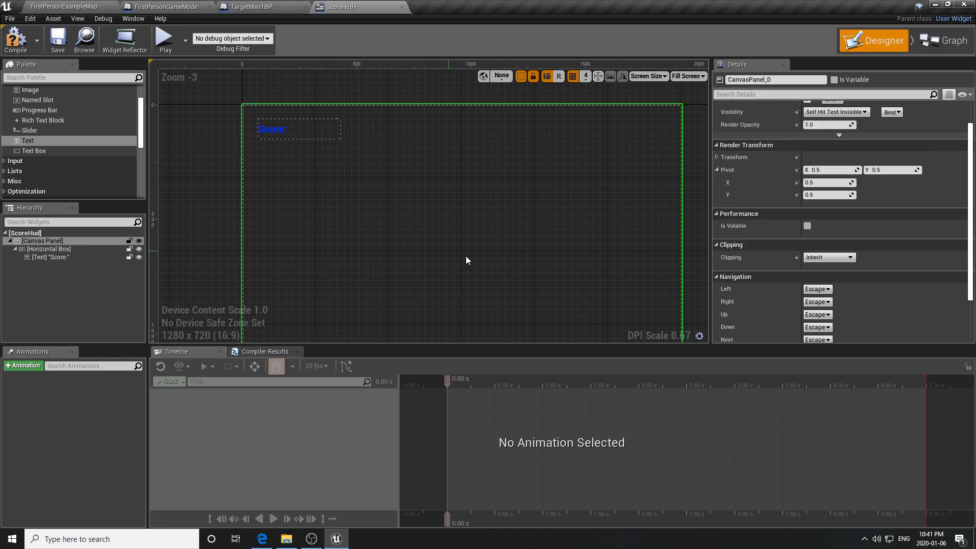
# - Add a second Text widget after "Score:" in the Horizontal Box, centered horizontally and vertically, with the content "0000"
pyautogui.moveTo(28, 142); pyautogui.dragTo(306, 126)
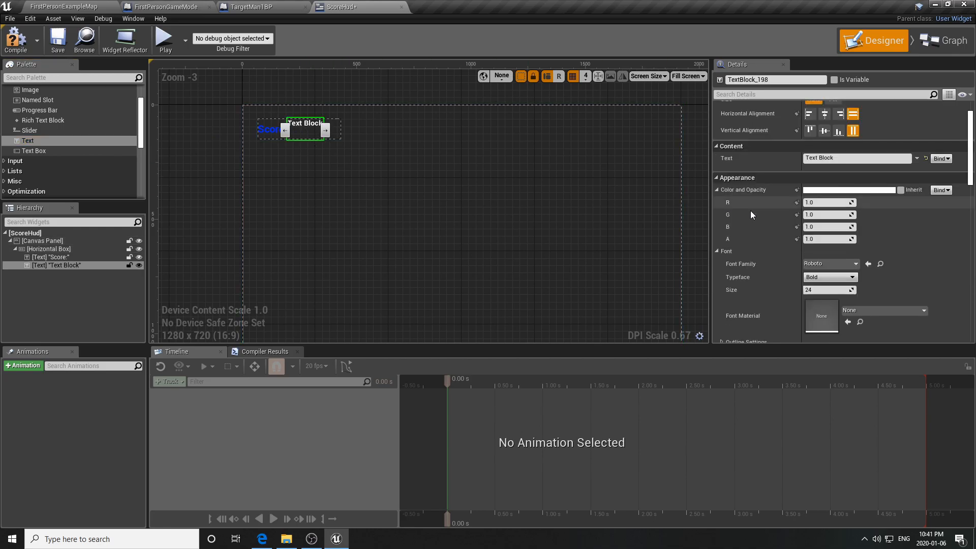
pyautogui.click(825, 113)
pyautogui.click(824, 130)
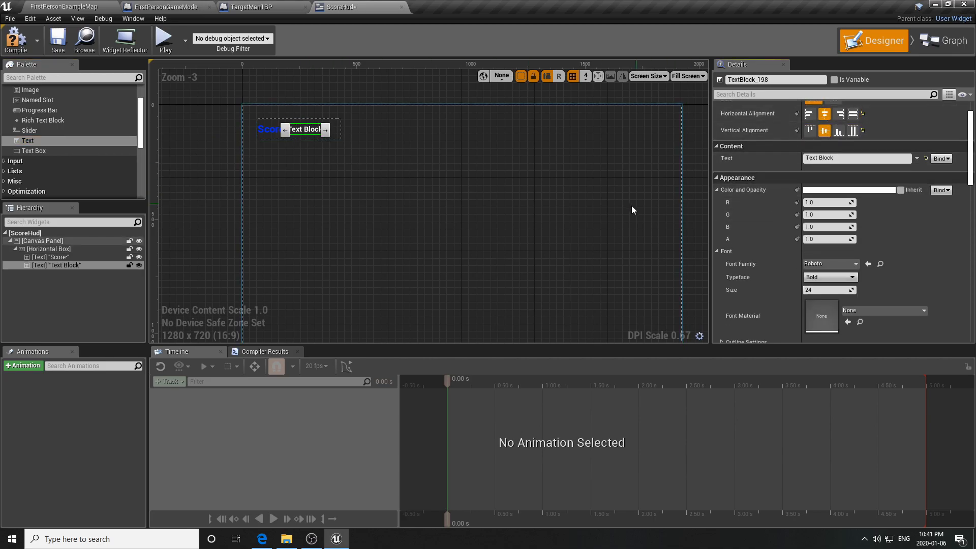
pyautogui.click(823, 158)
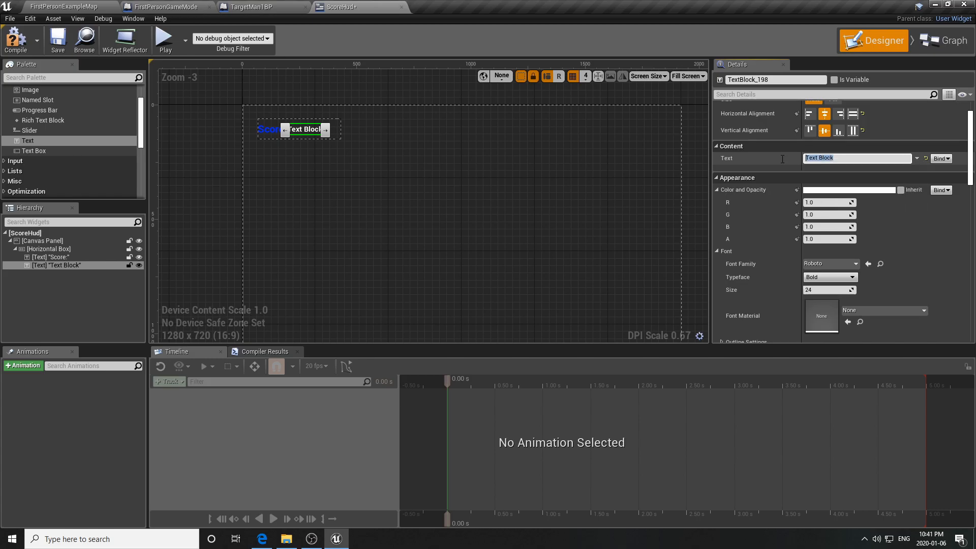
pyautogui.write('0000')
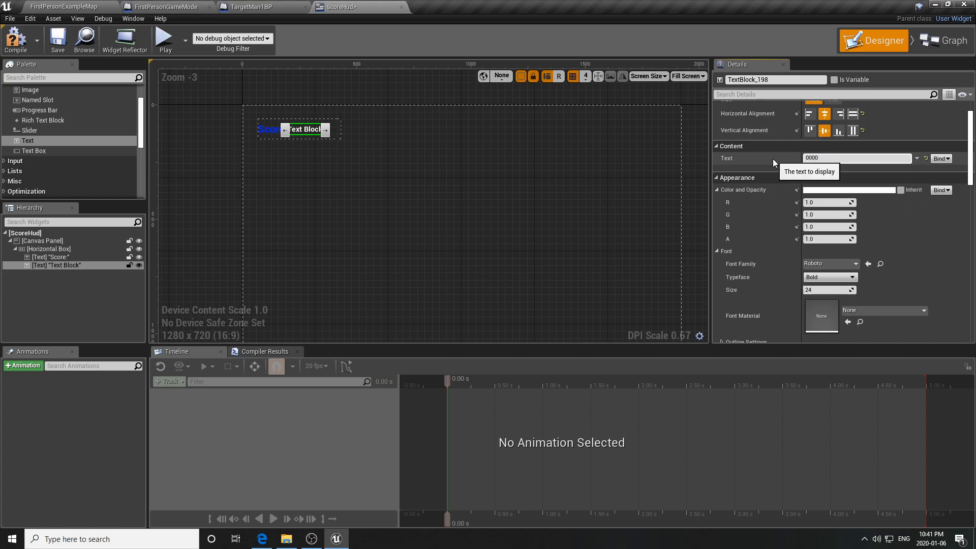
# - Color the "0000" text yellow (R 1.0, G 0.849803, B 0.0) and set its font size to 34
pyautogui.click(827, 197)
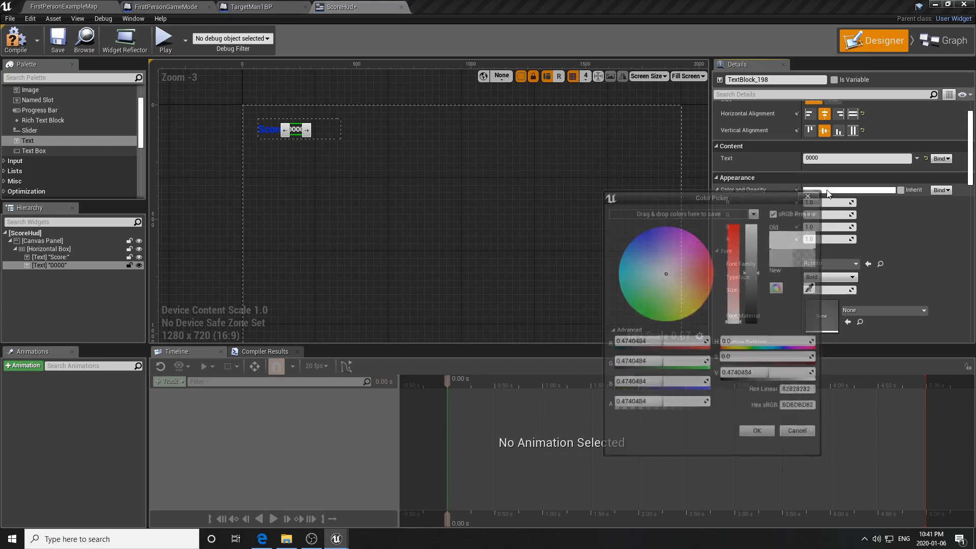
pyautogui.click(698, 314)
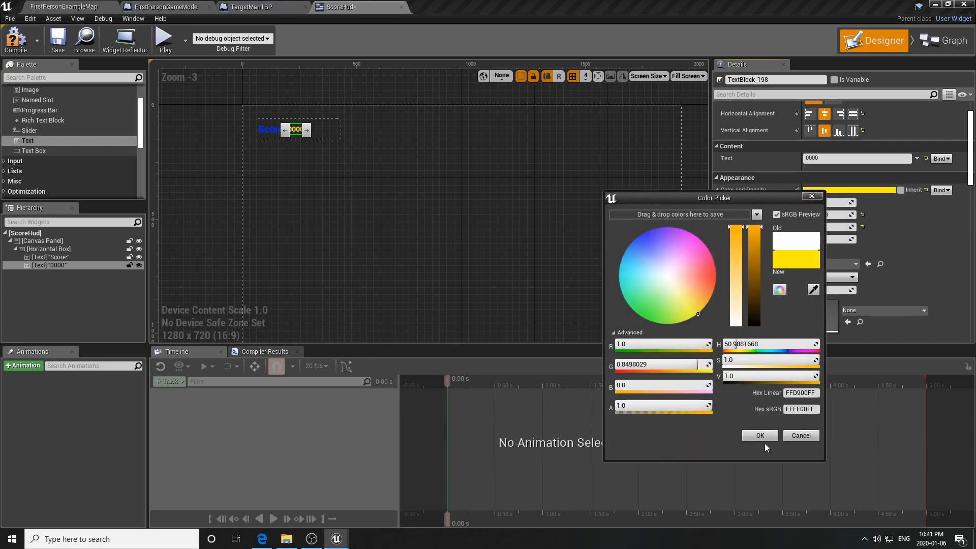
pyautogui.click(760, 436)
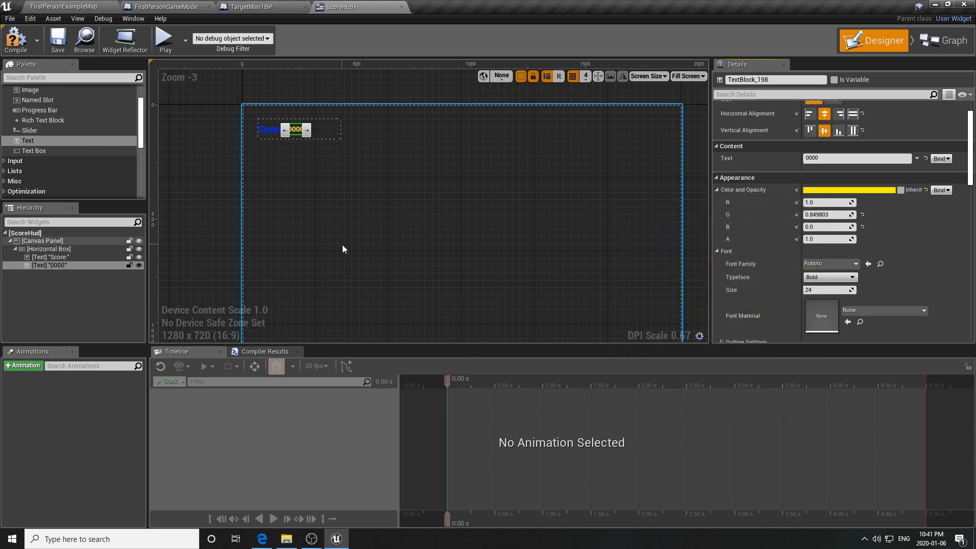
pyautogui.click(301, 170)
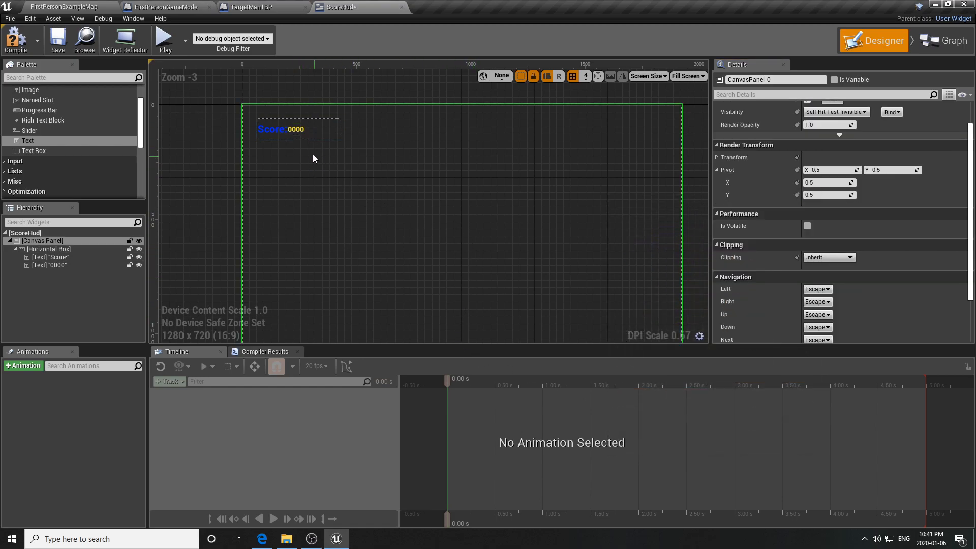
pyautogui.click(298, 130)
pyautogui.click(812, 290)
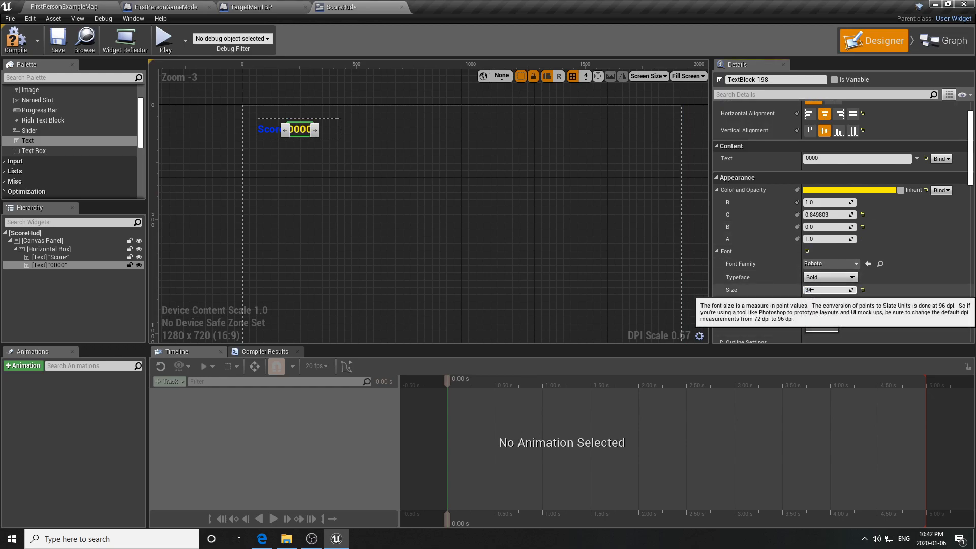
pyautogui.press('Return')
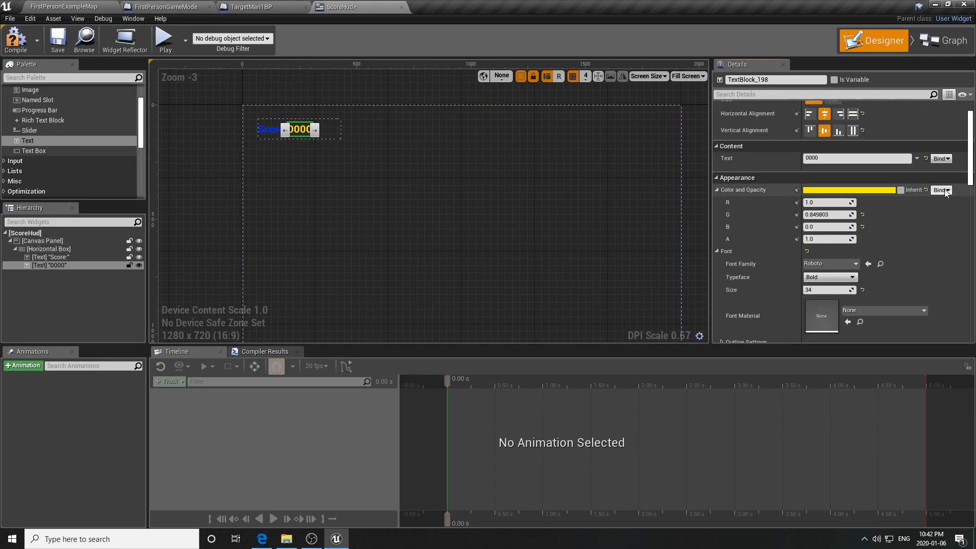
# - Create a binding function for the "0000" text content and move its entry node well away from the Return Node
pyautogui.scroll(2, 759, 221)
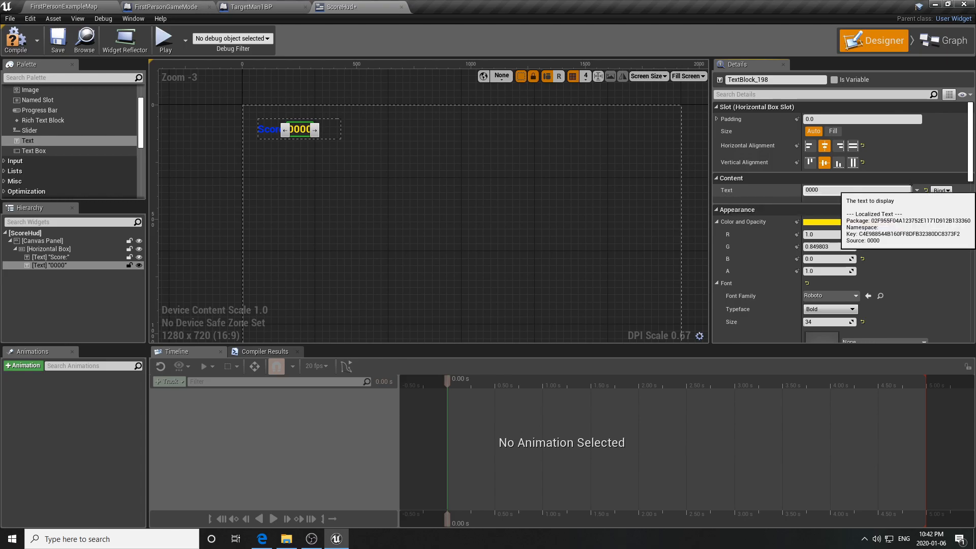
pyautogui.click(941, 191)
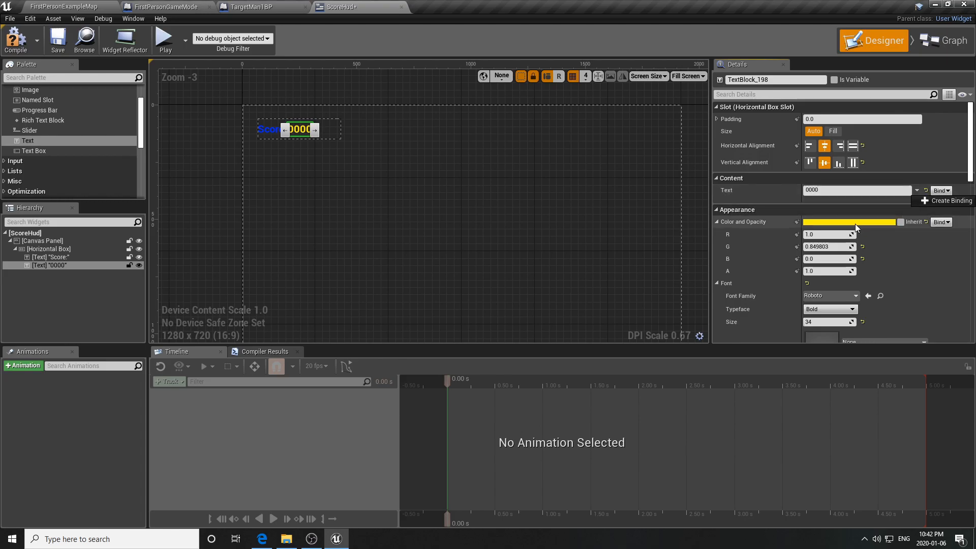
pyautogui.click(946, 201)
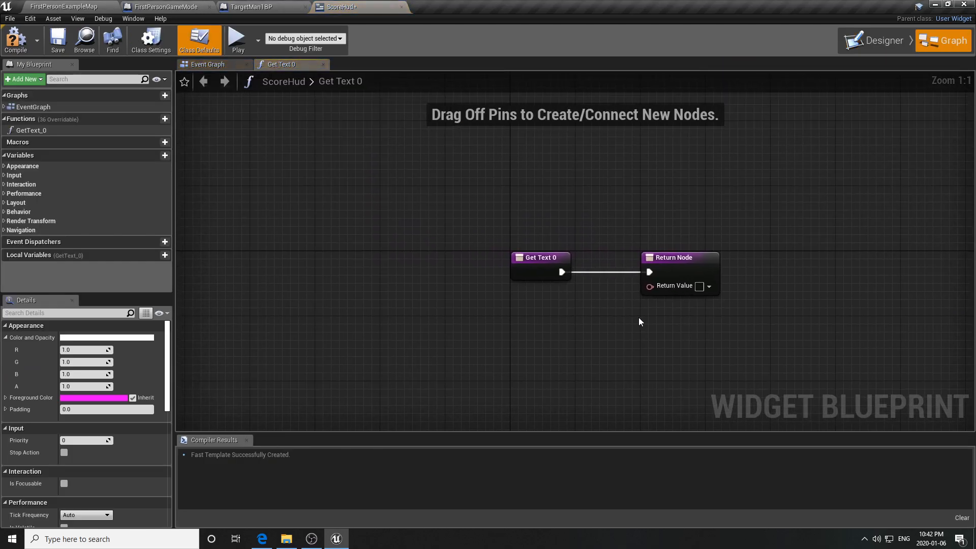
pyautogui.moveTo(618, 322); pyautogui.dragTo(610, 286, button='right')
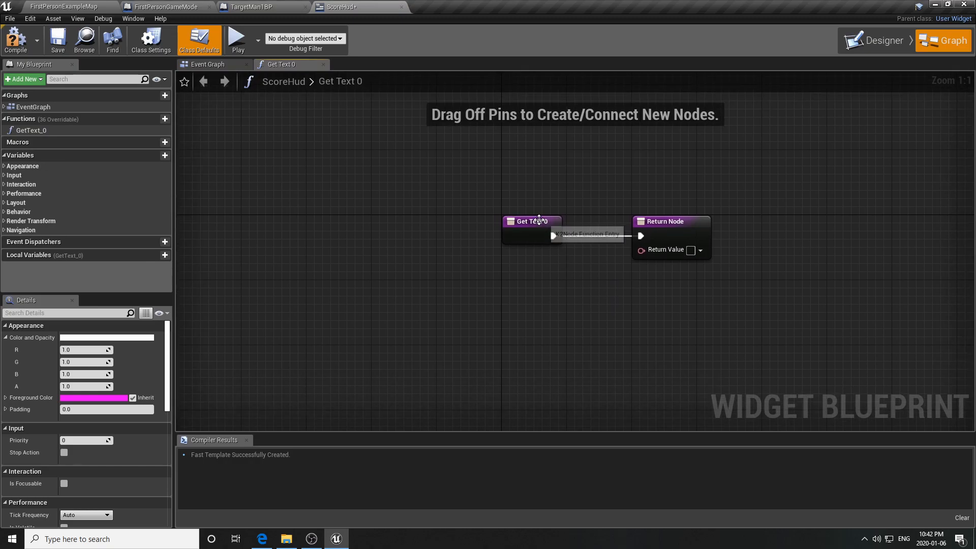
pyautogui.moveTo(536, 223); pyautogui.dragTo(266, 224)
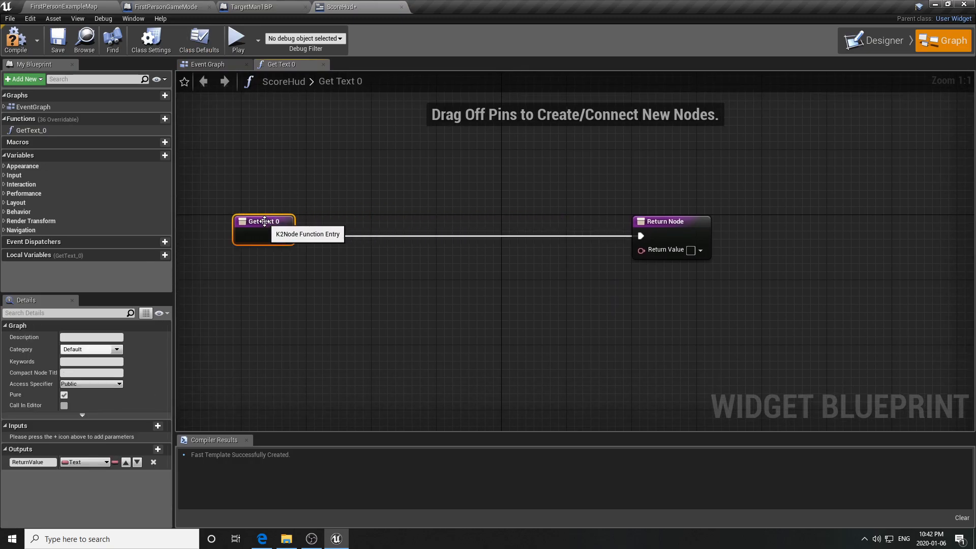
# - Rename the text binding function as TargetScore
pyautogui.click(37, 131)
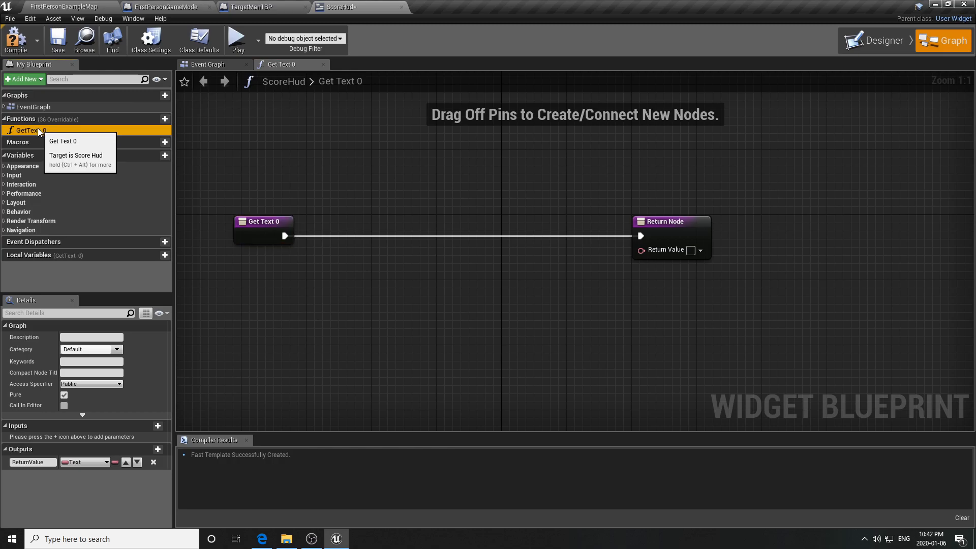
pyautogui.rightClick(37, 129)
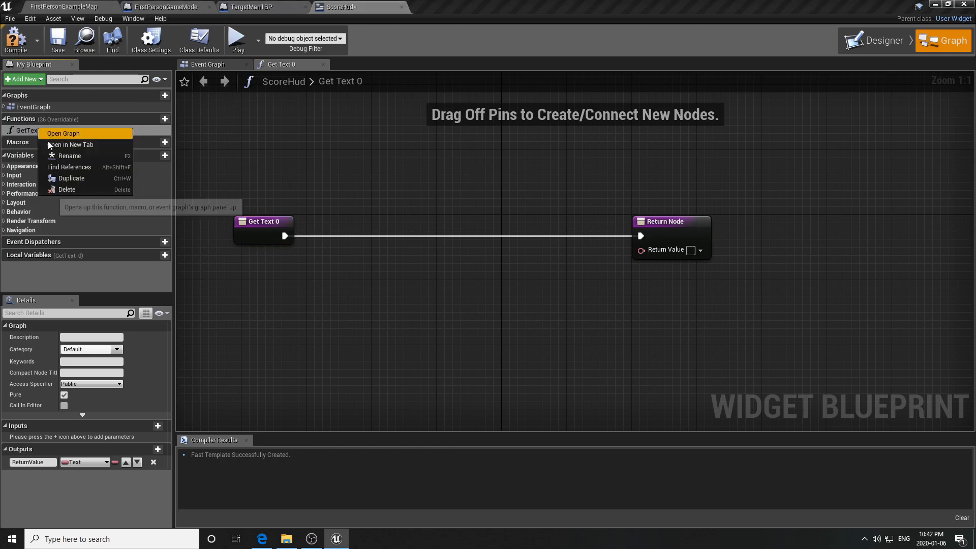
pyautogui.click(80, 155)
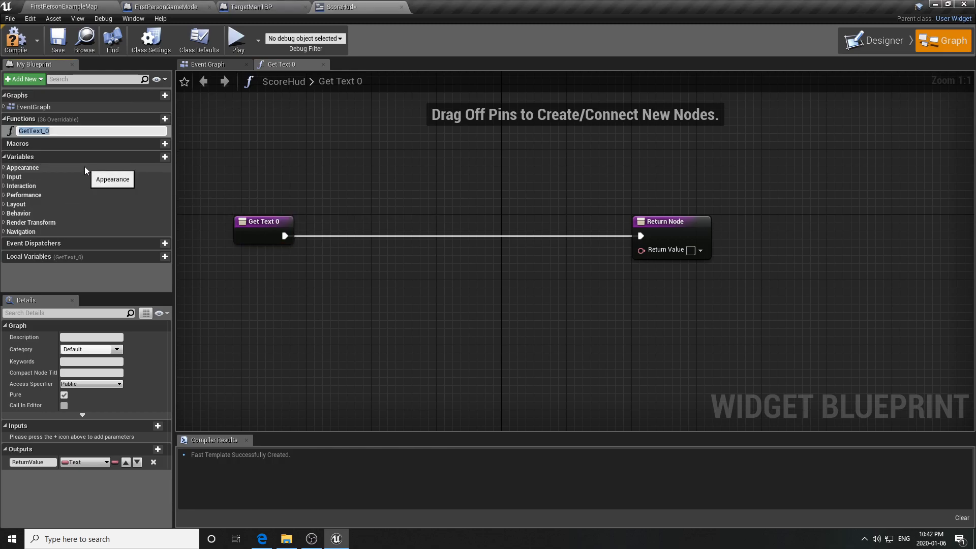
pyautogui.write('TargetScore')
pyautogui.press('Return')
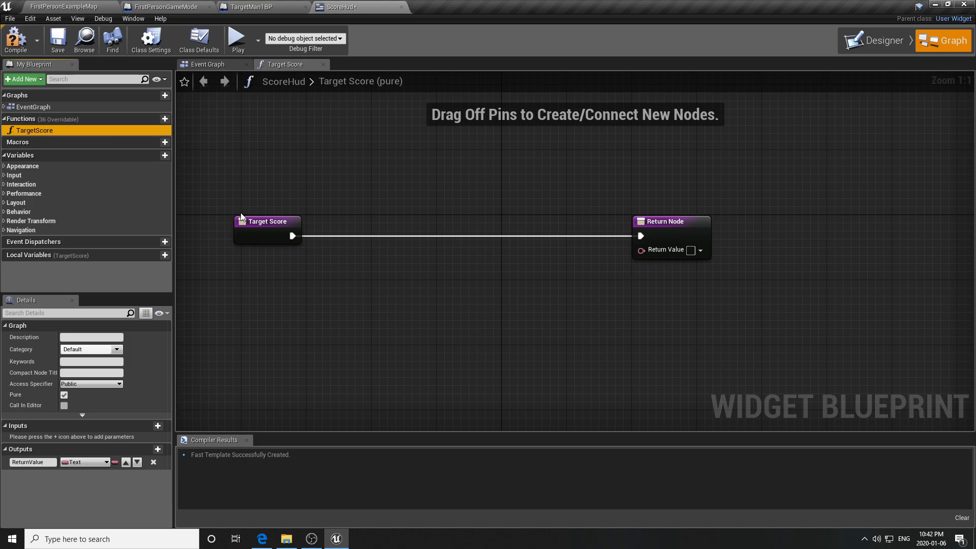
# - Insert a Cast To FirstPersonGameMode node between the Target Score entry node and the Return Node
pyautogui.moveTo(291, 236); pyautogui.dragTo(395, 221)
pyautogui.write('casttofirst')
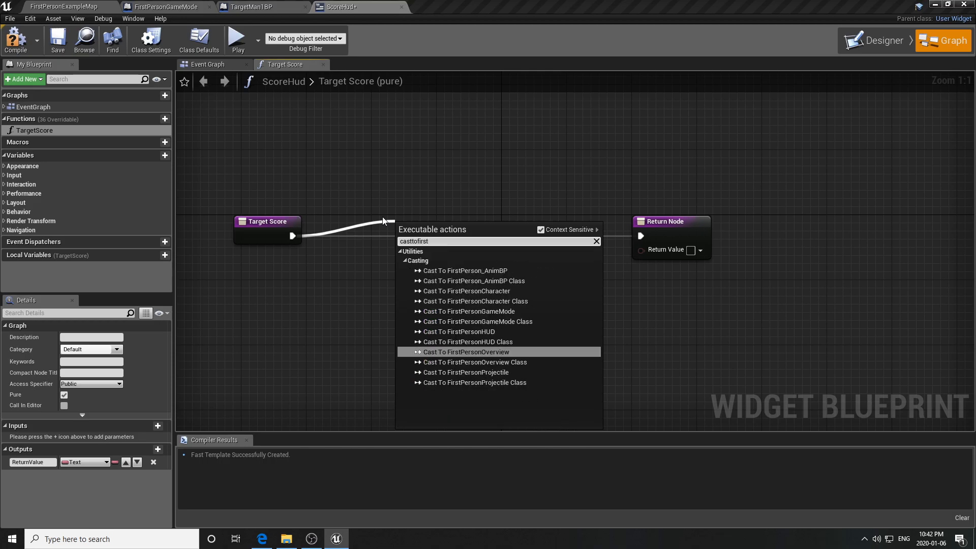
pyautogui.write('persongame')
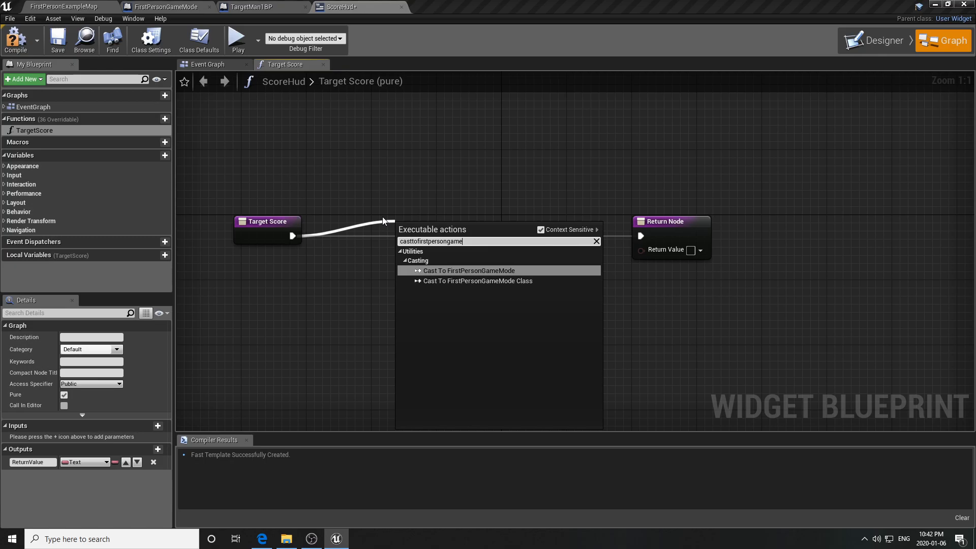
pyautogui.click(469, 270)
# - Feed a Get Game Mode node into the cast's Object input and arrange the two nodes
pyautogui.moveTo(427, 254); pyautogui.dragTo(344, 288)
pyautogui.write('getgamemo')
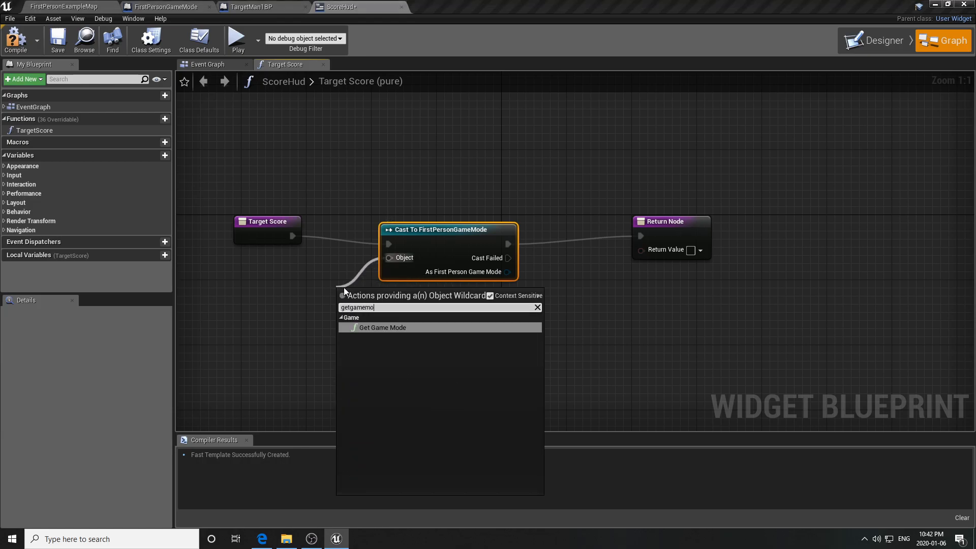
pyautogui.click(387, 328)
pyautogui.moveTo(371, 295); pyautogui.dragTo(280, 303)
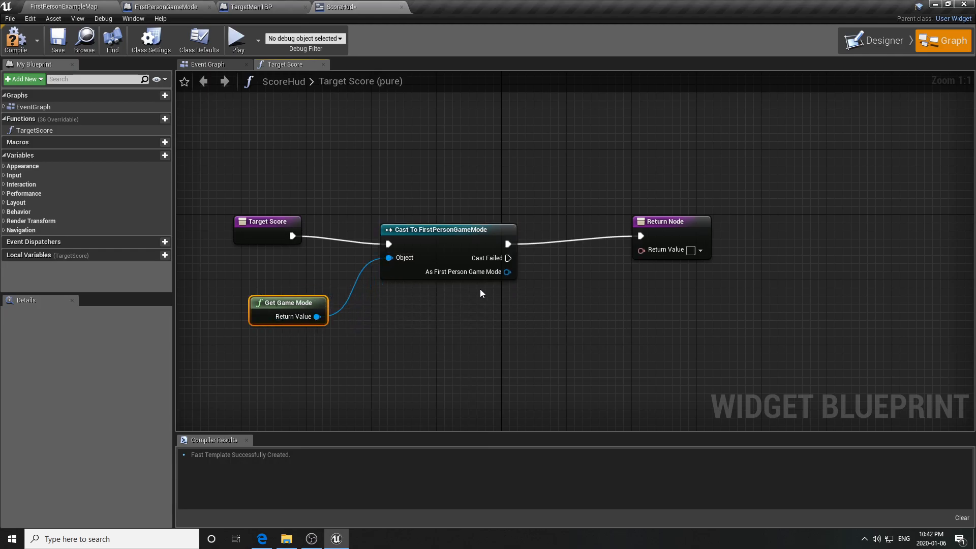
pyautogui.moveTo(470, 229); pyautogui.dragTo(461, 213)
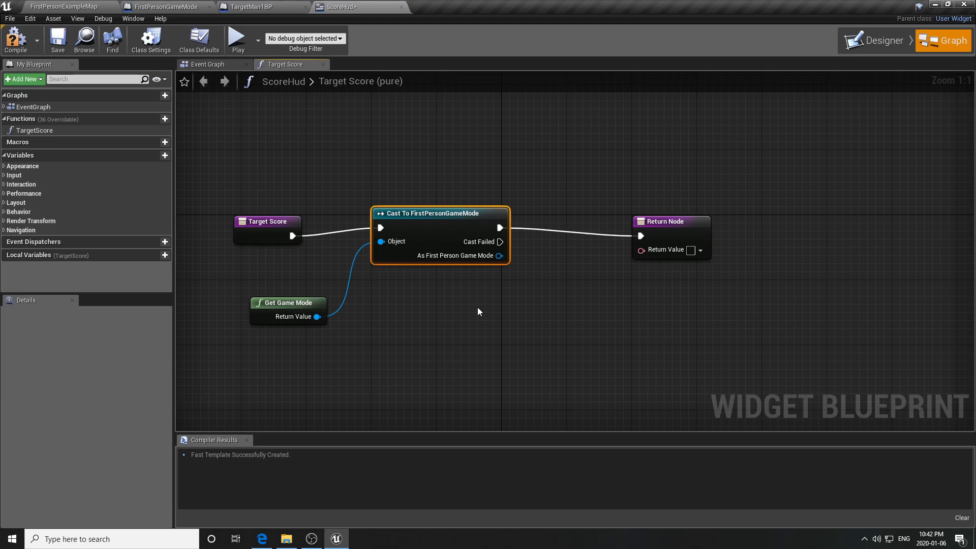
# - Add a Get Target Score node from the cast's As First Person Game Mode output
pyautogui.moveTo(499, 256); pyautogui.dragTo(550, 298)
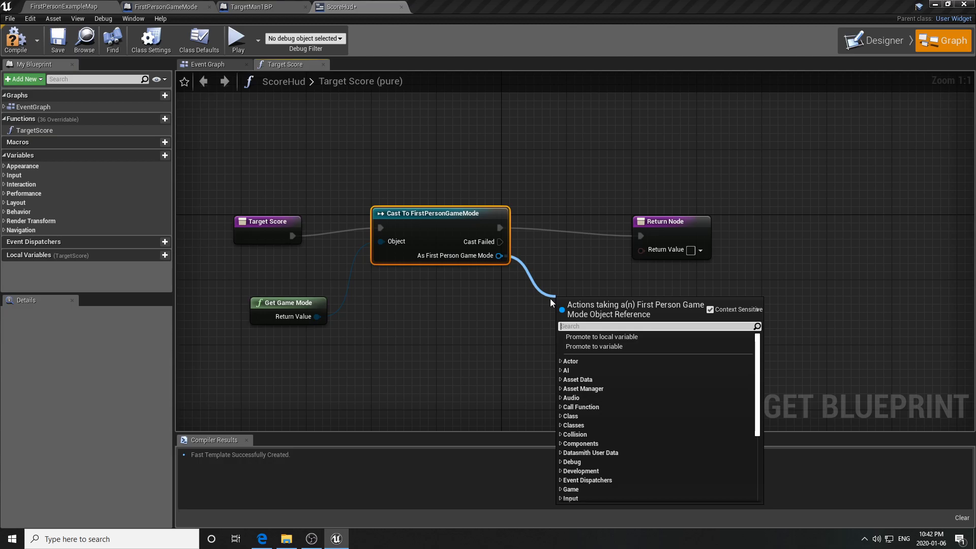
pyautogui.write('target')
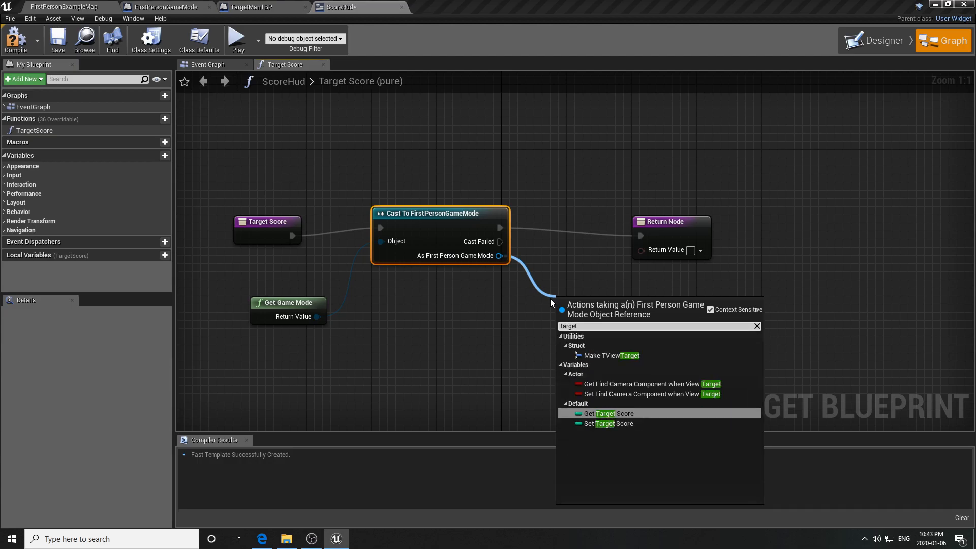
pyautogui.click(603, 414)
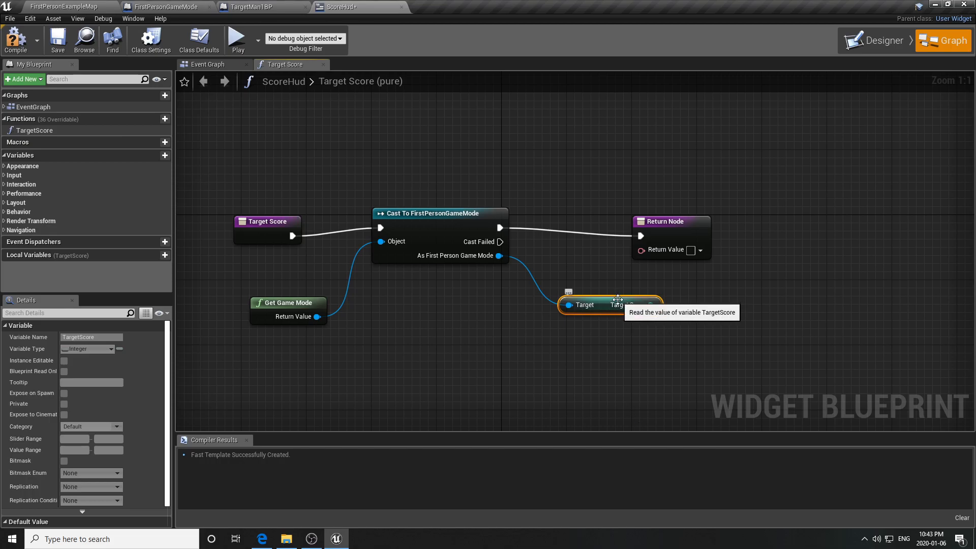
# - Connect Target Score to the Return Value through a ToText (integer) conversion, and compile and save the ScoreHud widget
pyautogui.moveTo(602, 312); pyautogui.dragTo(721, 171)
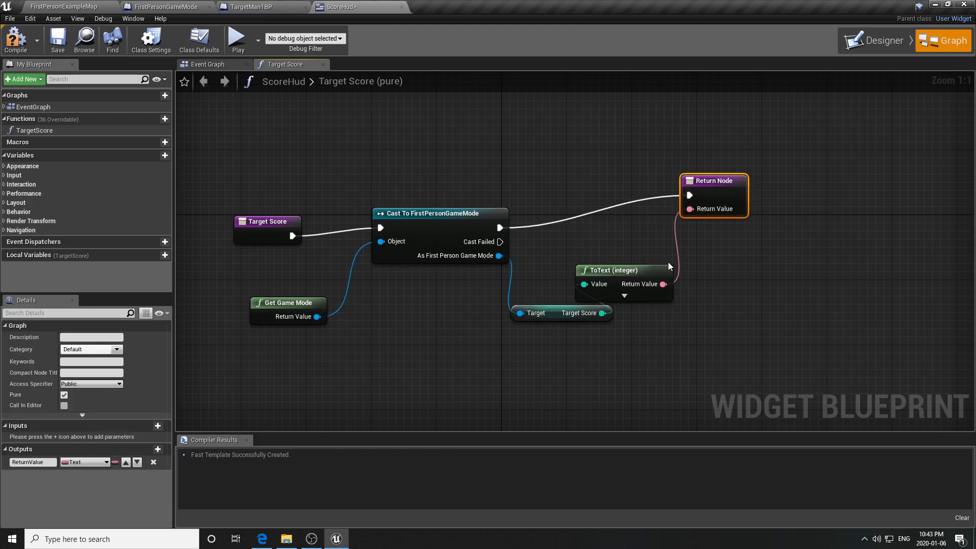
pyautogui.moveTo(655, 264); pyautogui.dragTo(662, 249)
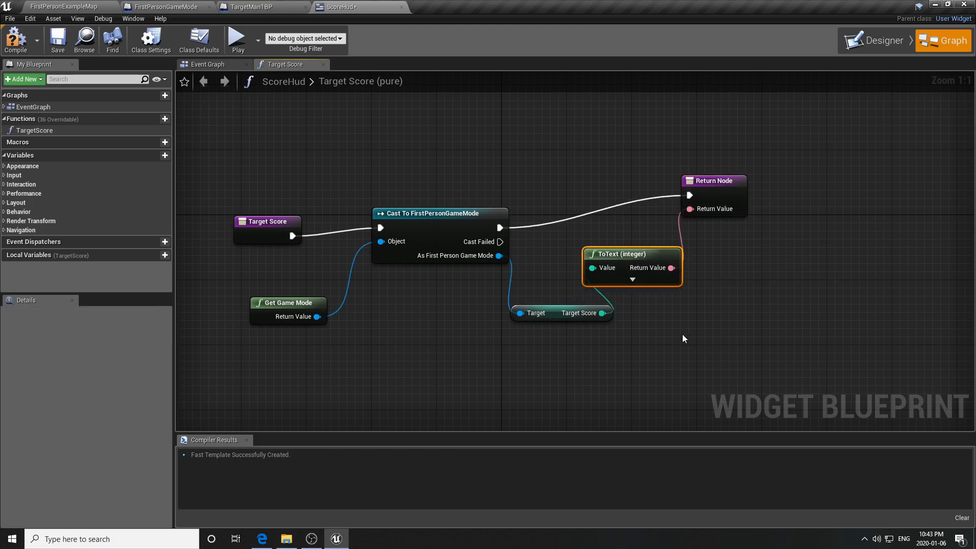
pyautogui.click(16, 40)
pyautogui.click(59, 41)
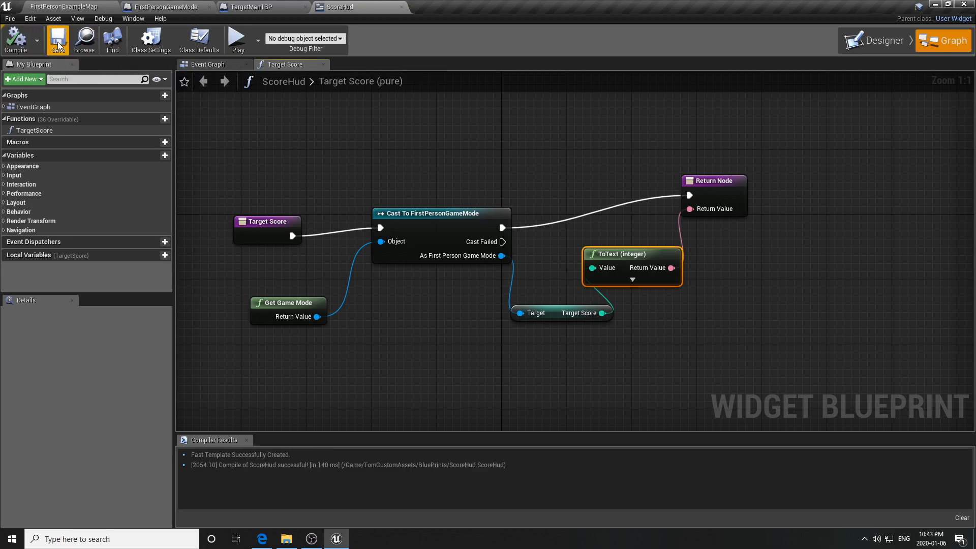
# - Open the Level Blueprint of FirstPersonExampleMap
pyautogui.click(99, 7)
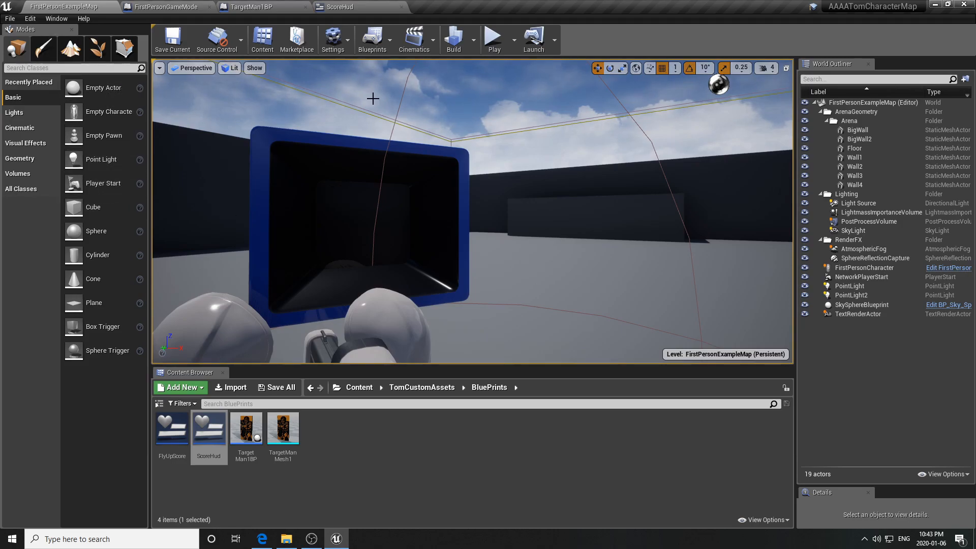
pyautogui.click(372, 39)
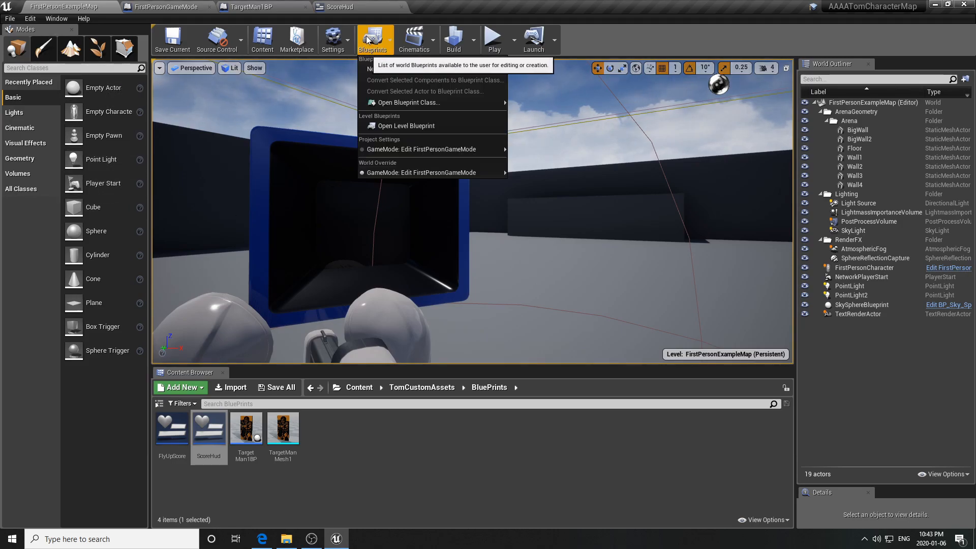
pyautogui.click(388, 127)
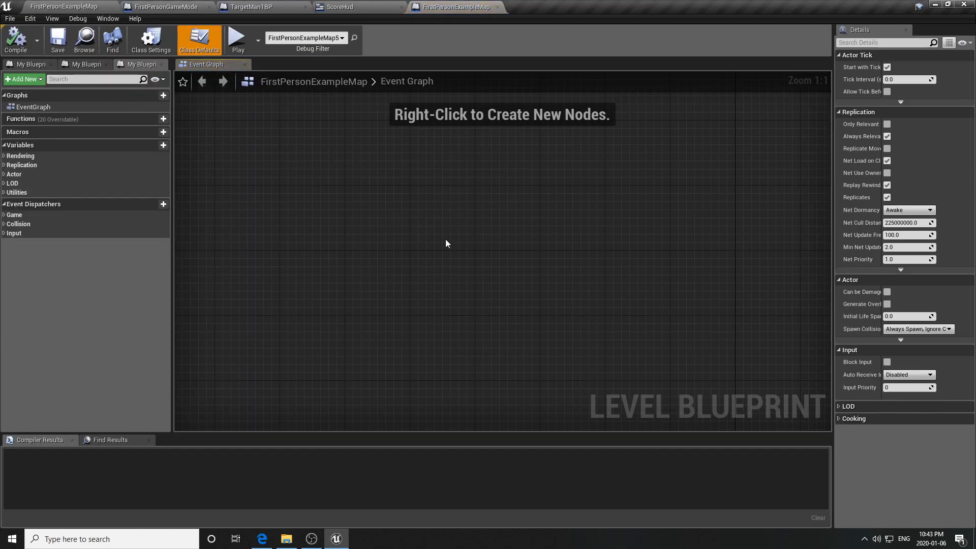
# - Add an Event BeginPlay node to the level blueprint's event graph and position it with room for following nodes
pyautogui.rightClick(364, 193)
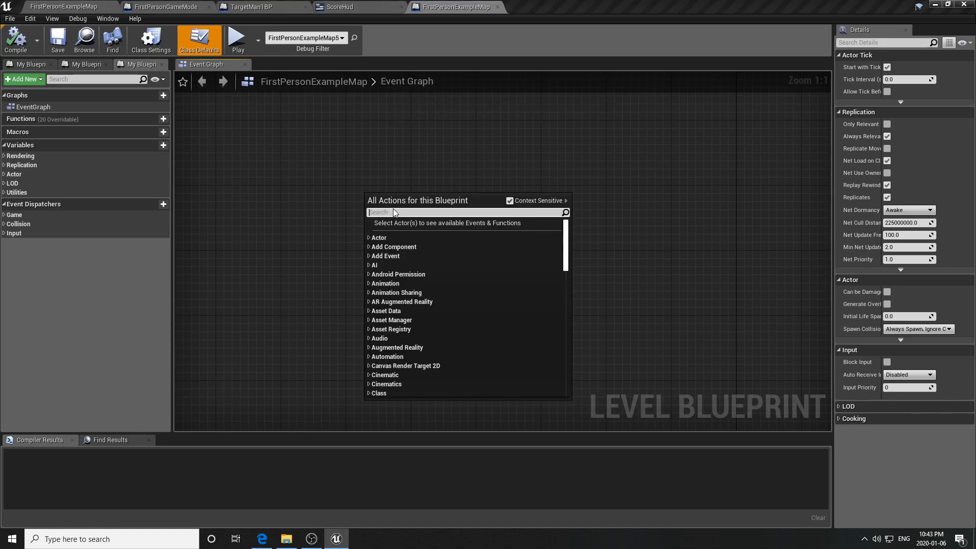
pyautogui.write('e')
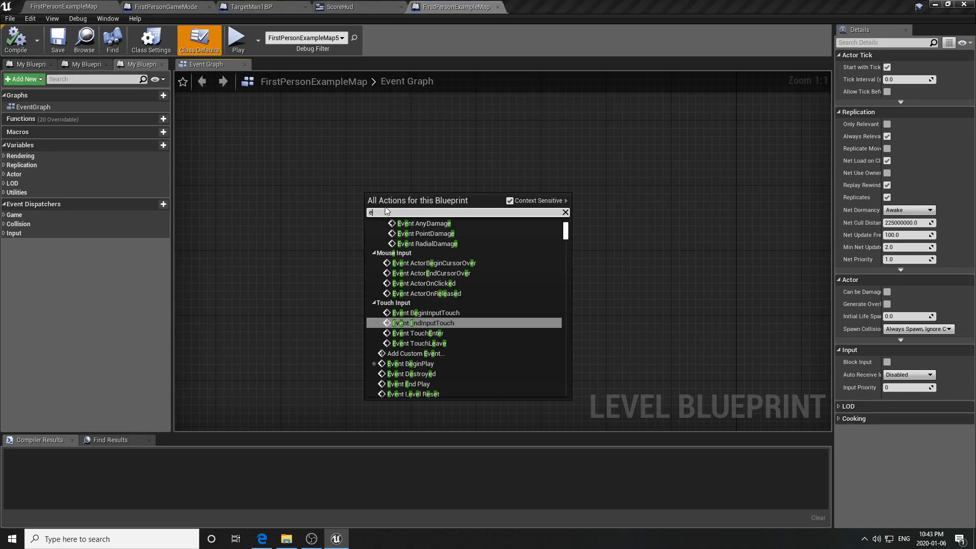
pyautogui.write('ventbeg')
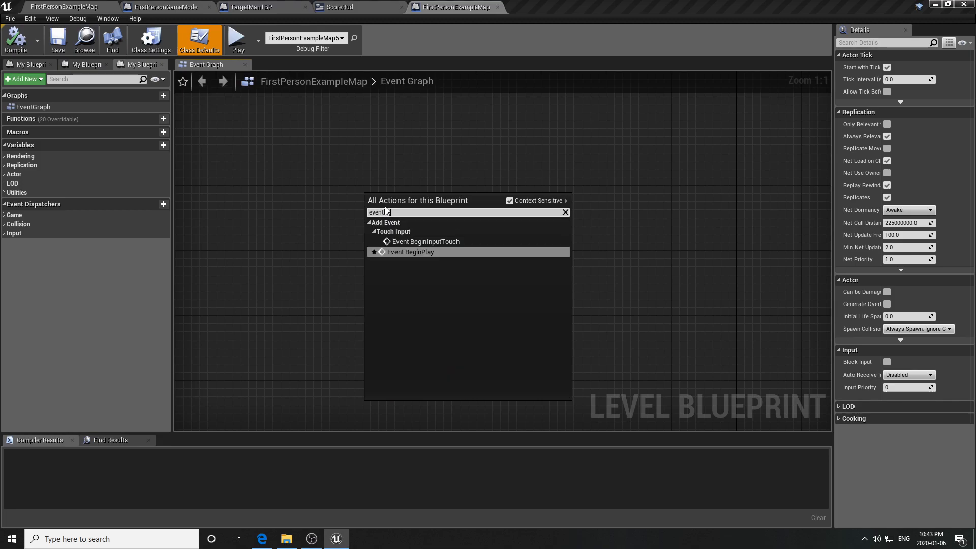
pyautogui.click(428, 250)
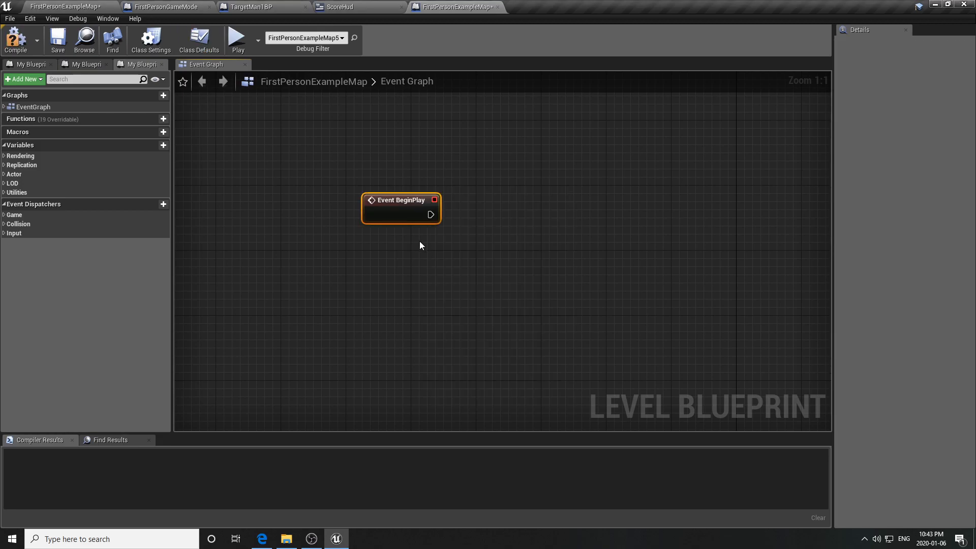
pyautogui.moveTo(393, 205); pyautogui.dragTo(336, 208)
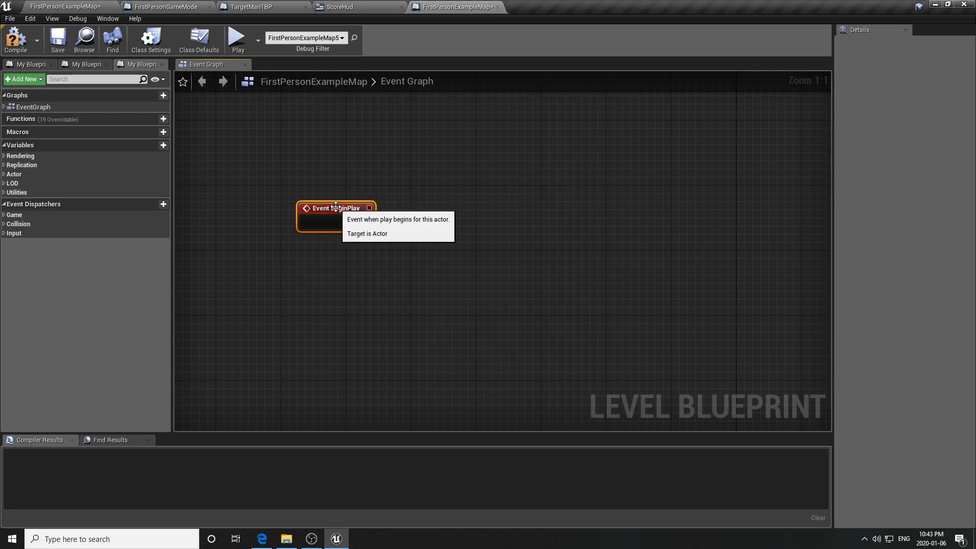
# - Add a Create Widget node driven by Event BeginPlay and set its class to ScoreHud
pyautogui.moveTo(367, 222); pyautogui.dragTo(451, 194)
pyautogui.write('create')
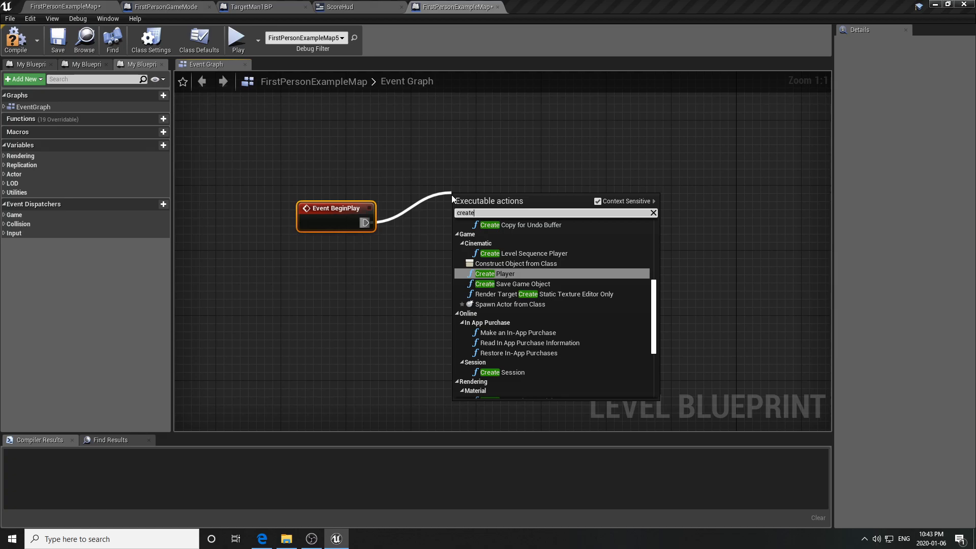
pyautogui.write('widget')
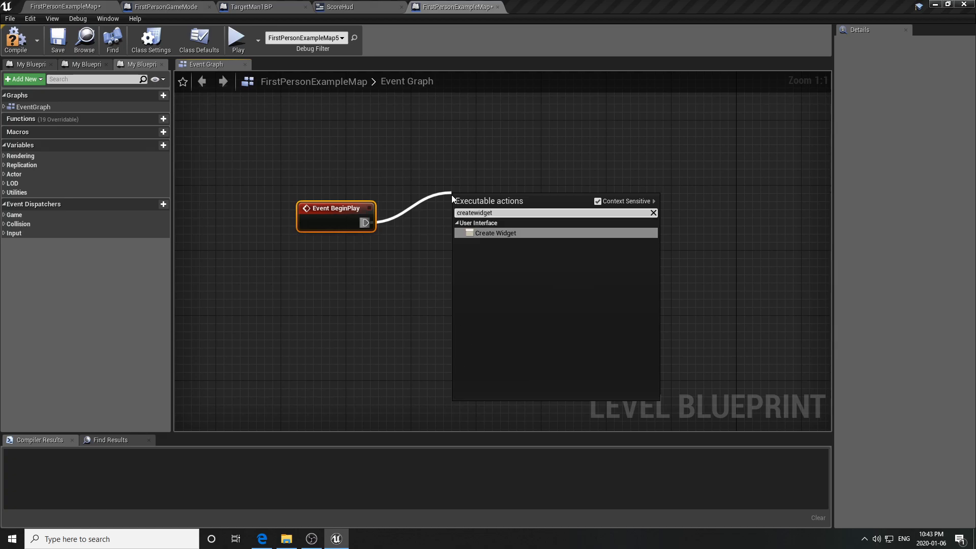
pyautogui.click(495, 233)
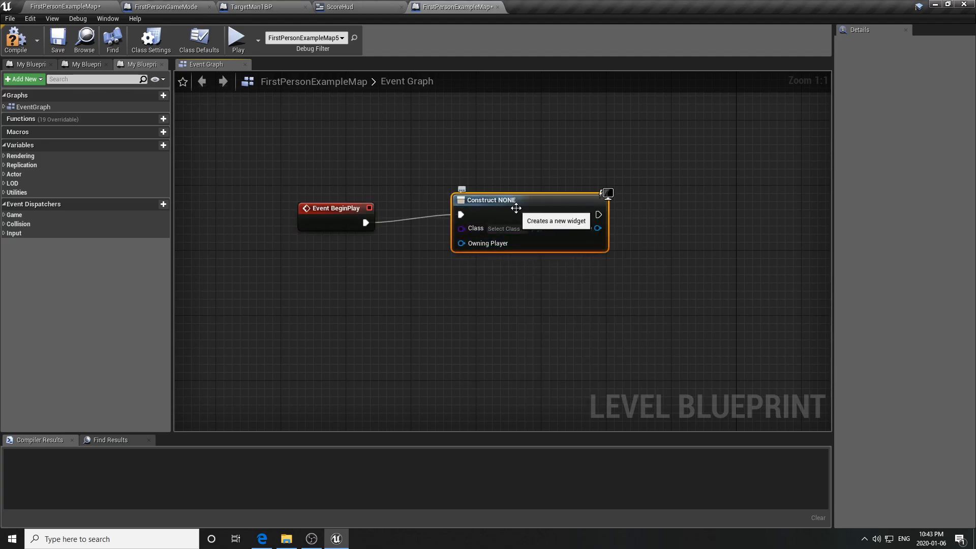
pyautogui.moveTo(523, 201); pyautogui.dragTo(516, 201)
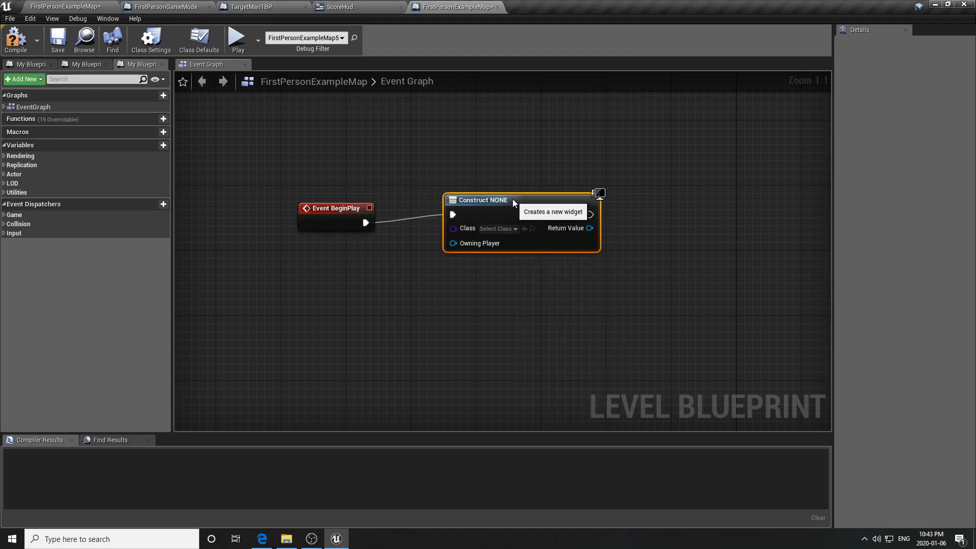
pyautogui.click(515, 232)
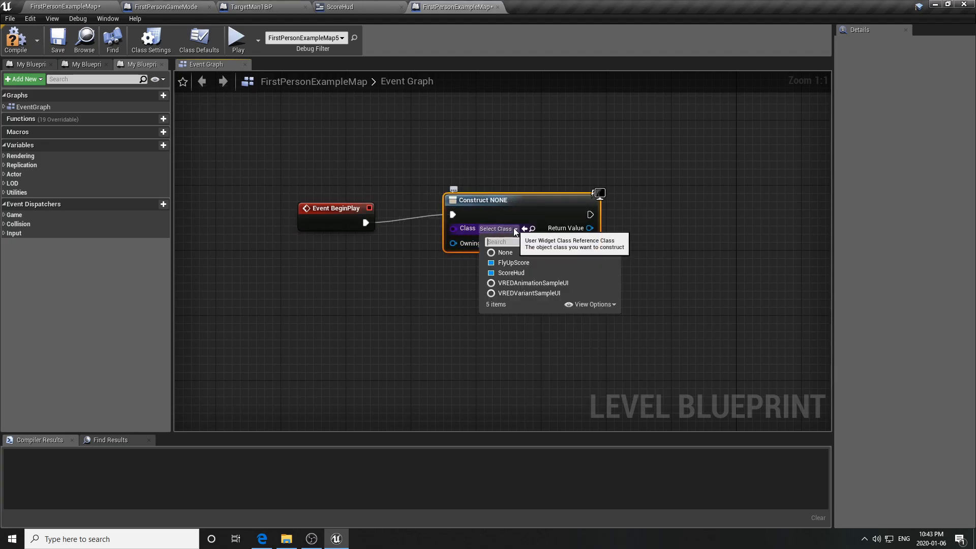
pyautogui.click(511, 274)
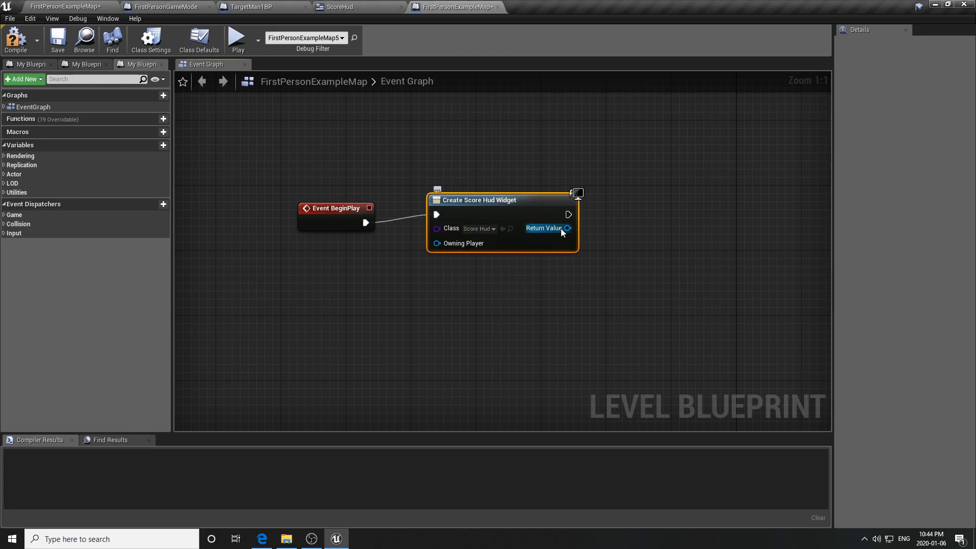
# - Chain an Add to Viewport node after Create Score Hud Widget with Return Value wired to Target, and compile and save the level blueprint
pyautogui.moveTo(569, 214); pyautogui.dragTo(629, 206)
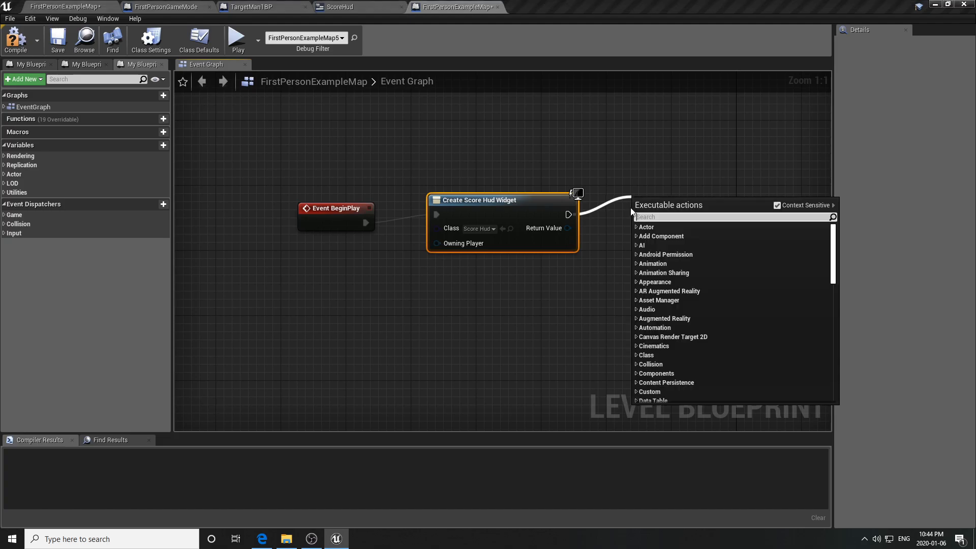
pyautogui.write('addtoview')
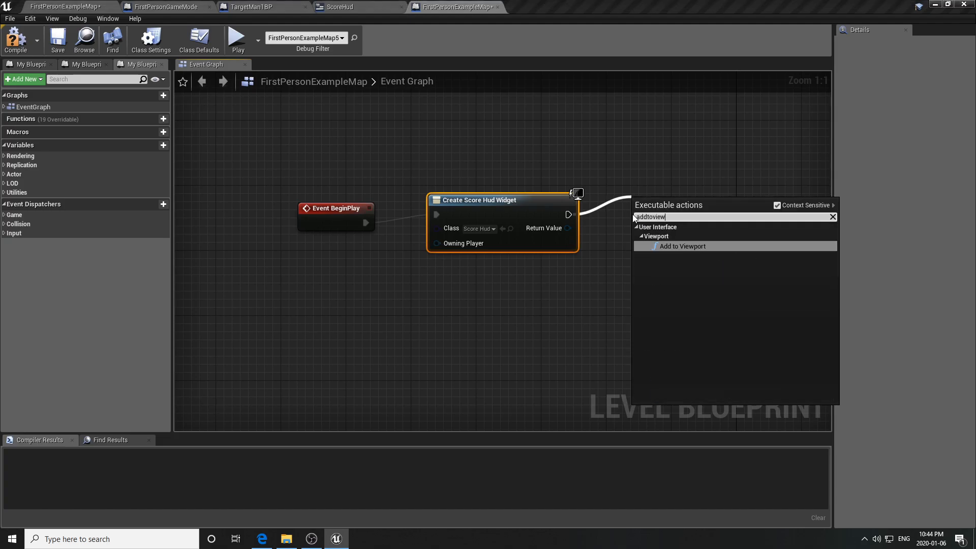
pyautogui.click(678, 247)
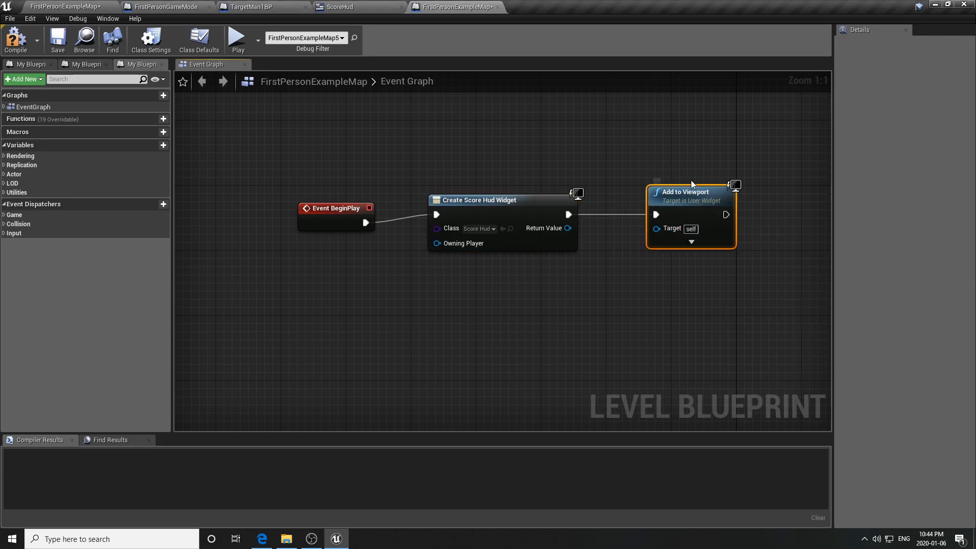
pyautogui.moveTo(689, 188); pyautogui.dragTo(698, 172)
pyautogui.moveTo(567, 228); pyautogui.dragTo(656, 213)
pyautogui.moveTo(692, 176); pyautogui.dragTo(701, 201)
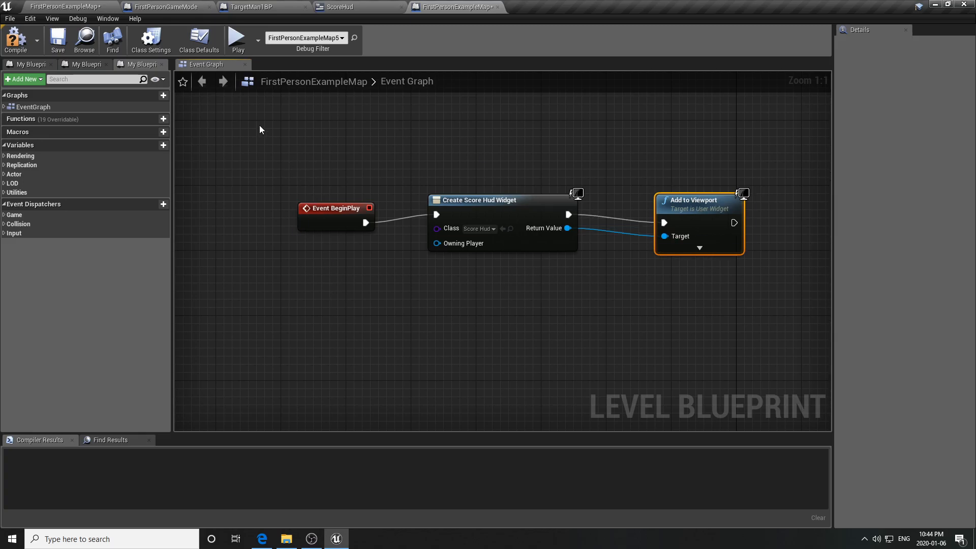
pyautogui.click(15, 39)
pyautogui.click(58, 39)
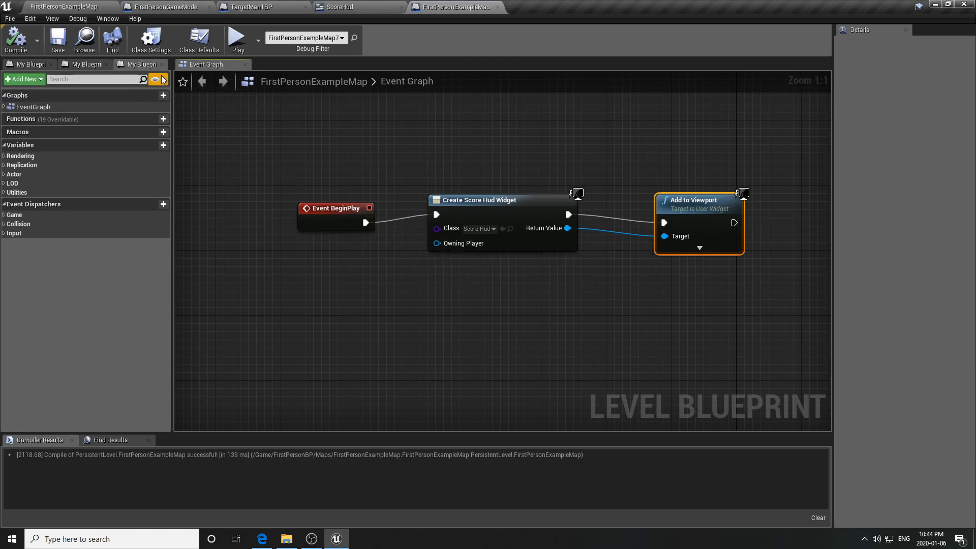
# - Place a TargetMan1BP actor on the arena floor near the wall corner in FirstPersonExampleMap and rotate it to face the open floor
pyautogui.click(84, 11)
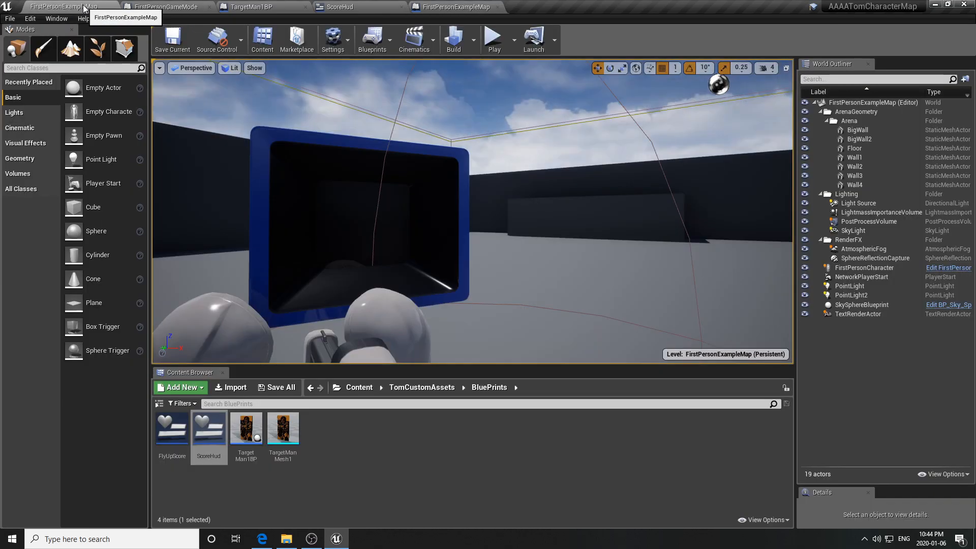
pyautogui.moveTo(309, 93); pyautogui.dragTo(193, 154, button='right')
pyautogui.moveTo(236, 418); pyautogui.dragTo(369, 175)
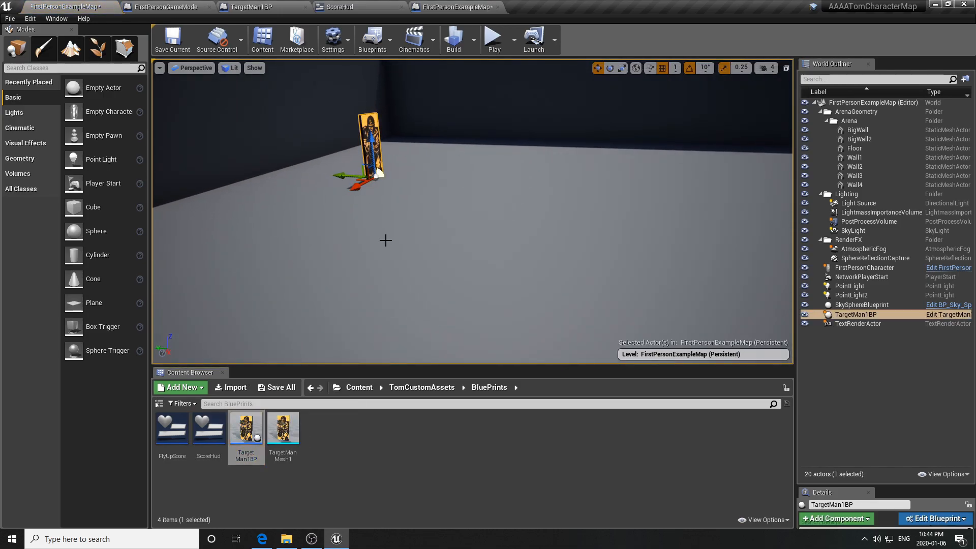
pyautogui.press('e')
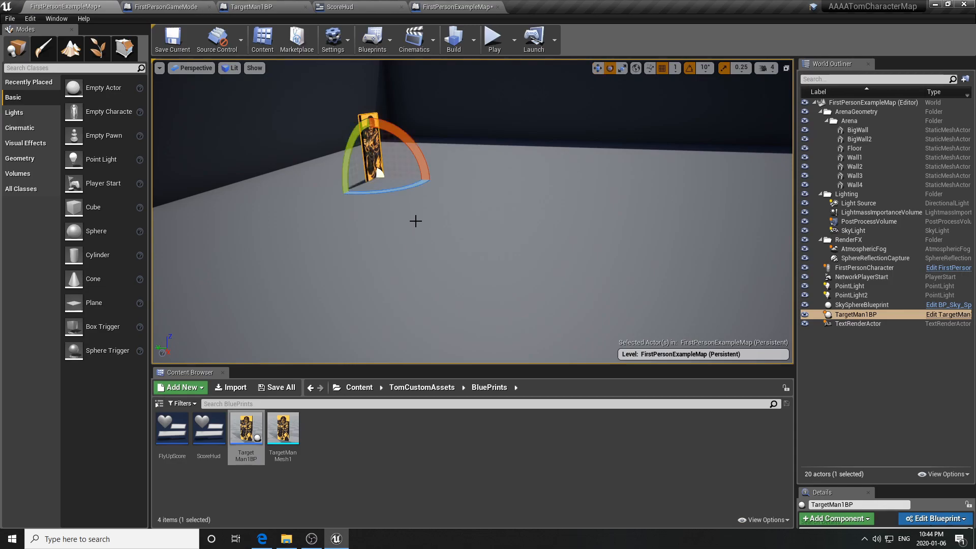
pyautogui.moveTo(410, 185); pyautogui.dragTo(337, 192)
pyautogui.press('Escape')
# - Place two more TargetMan1BP actors in a row beside the first, turn the last one to face forward, and save the map
pyautogui.moveTo(246, 429); pyautogui.dragTo(433, 210)
pyautogui.moveTo(246, 430); pyautogui.dragTo(722, 222)
pyautogui.moveTo(652, 198); pyautogui.dragTo(697, 219)
pyautogui.click(573, 203)
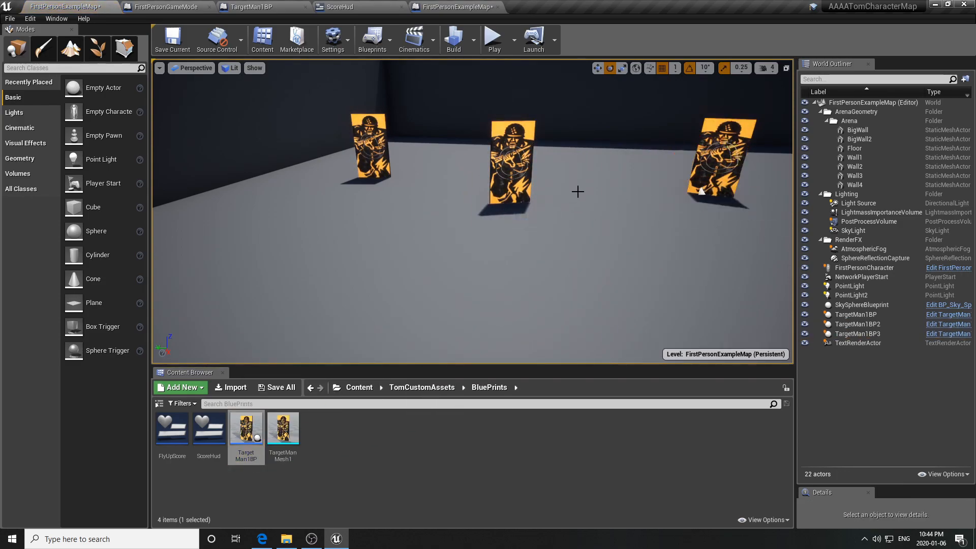
pyautogui.click(170, 44)
# - Play the level and shoot all three target men to test the on-screen score
pyautogui.click(486, 39)
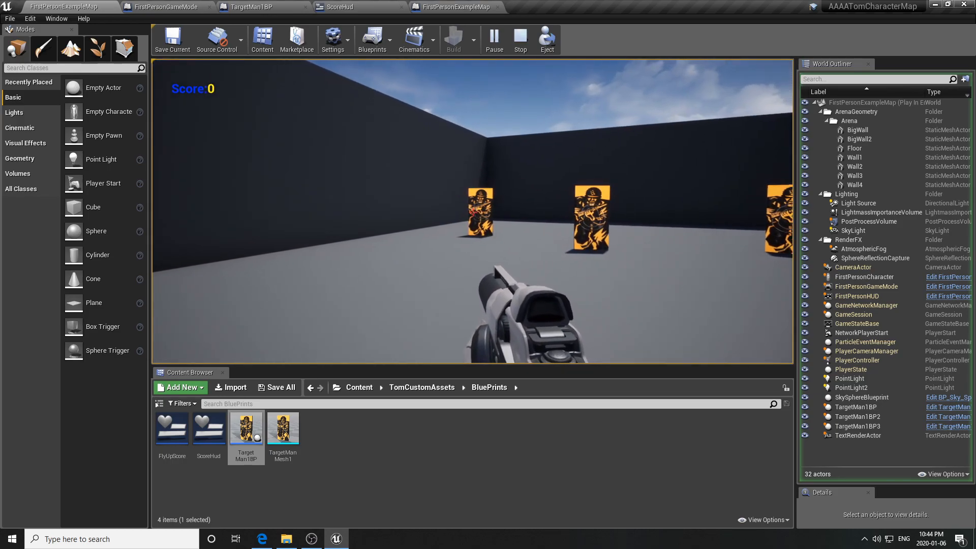
pyautogui.click(473, 211)
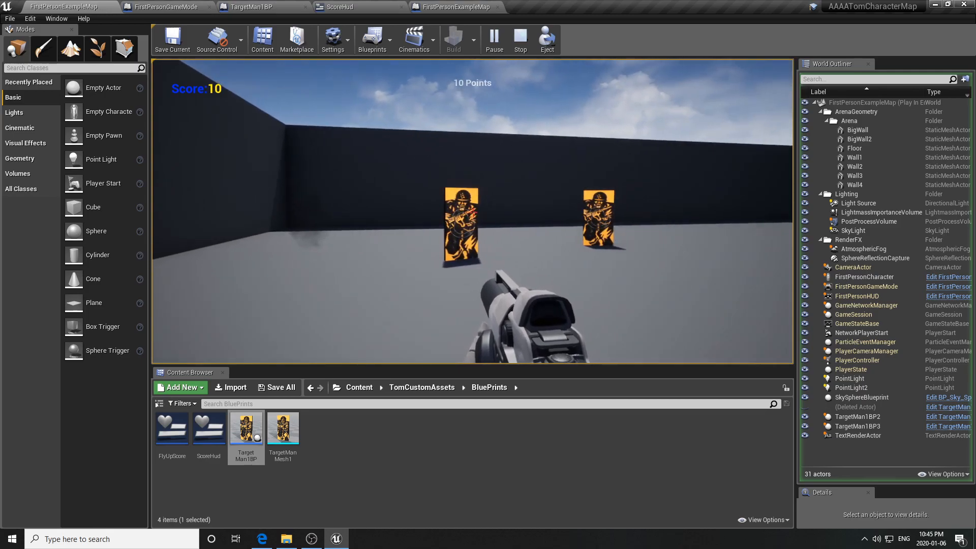
pyautogui.click(472, 211)
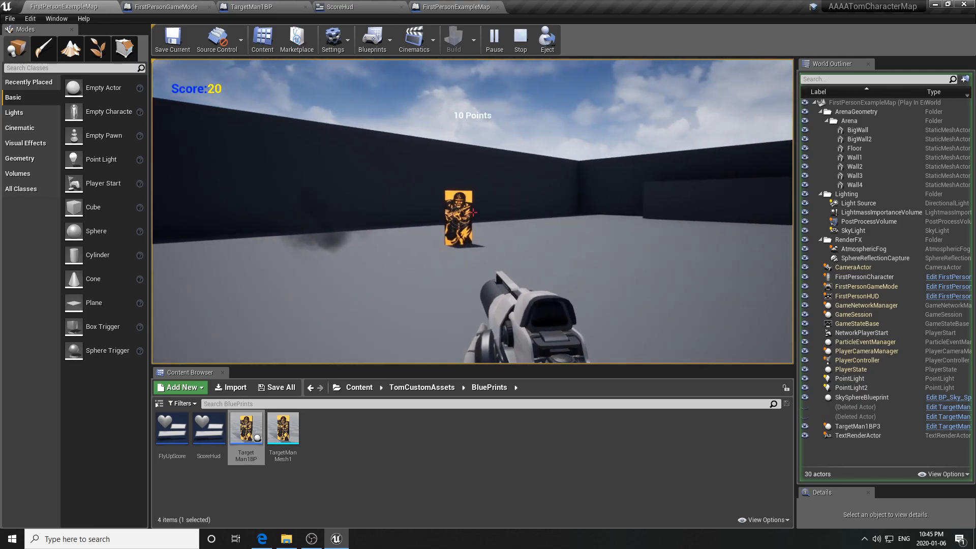
pyautogui.click(473, 210)
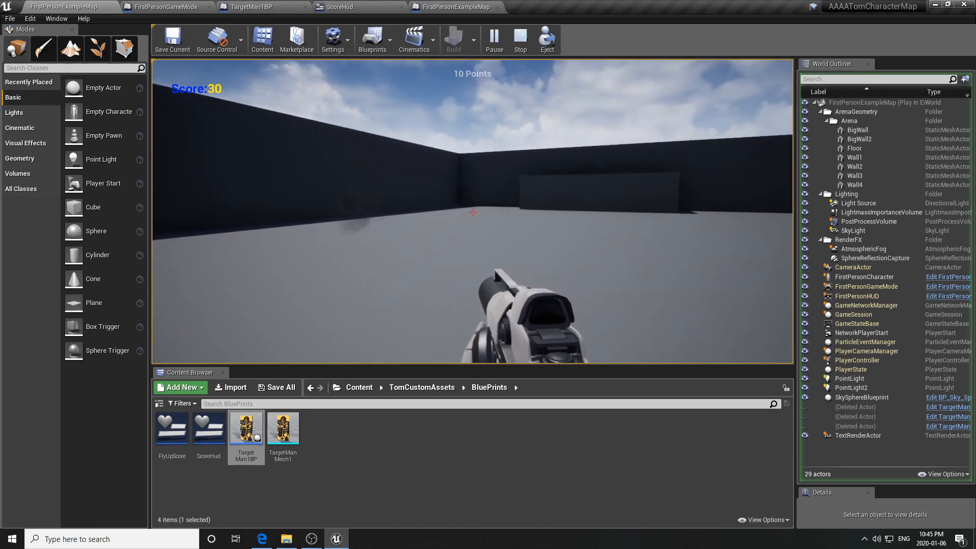